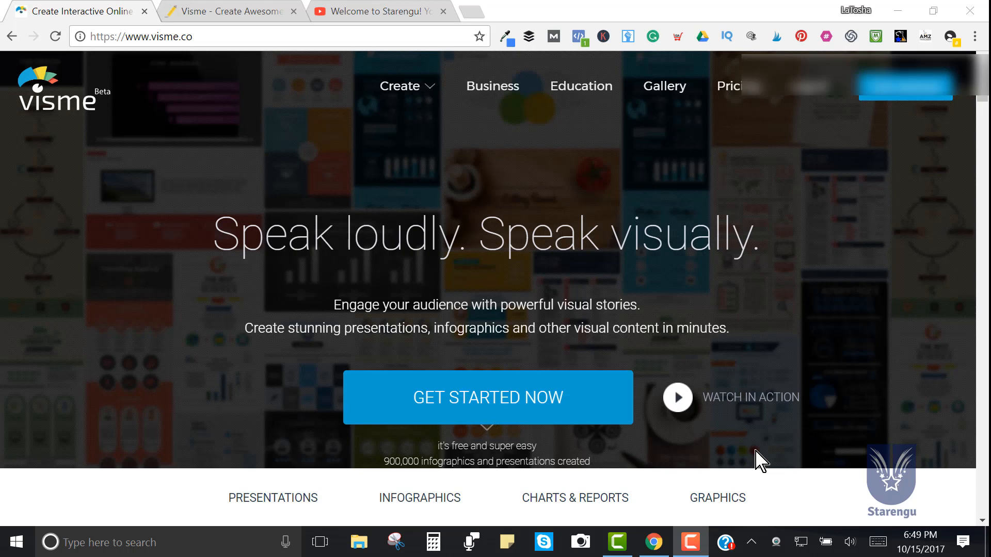
Step: Switch to the Visme project dashboard and look at the user management page for creating a team, returning to the dashboard
key("ctrl+Tab")
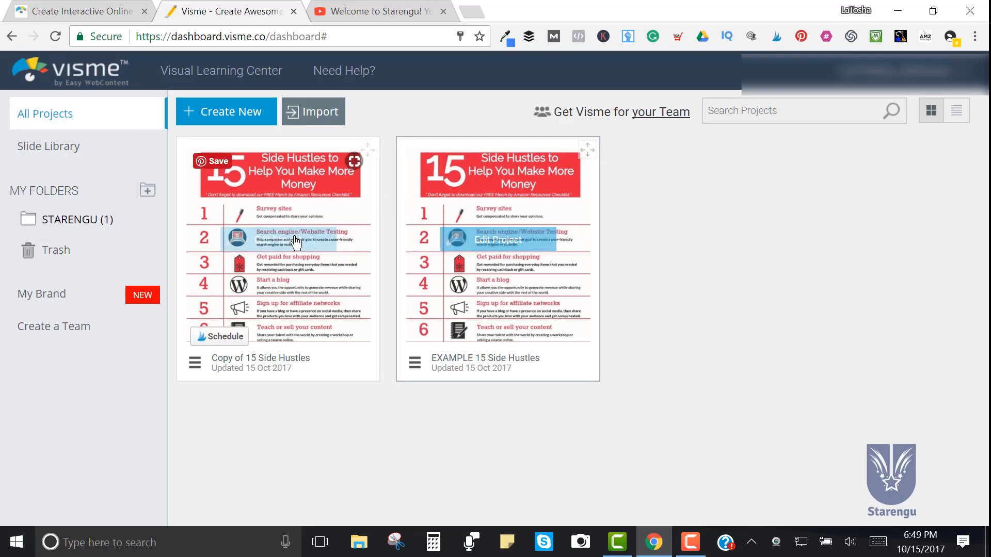
mouse_move(419, 240)
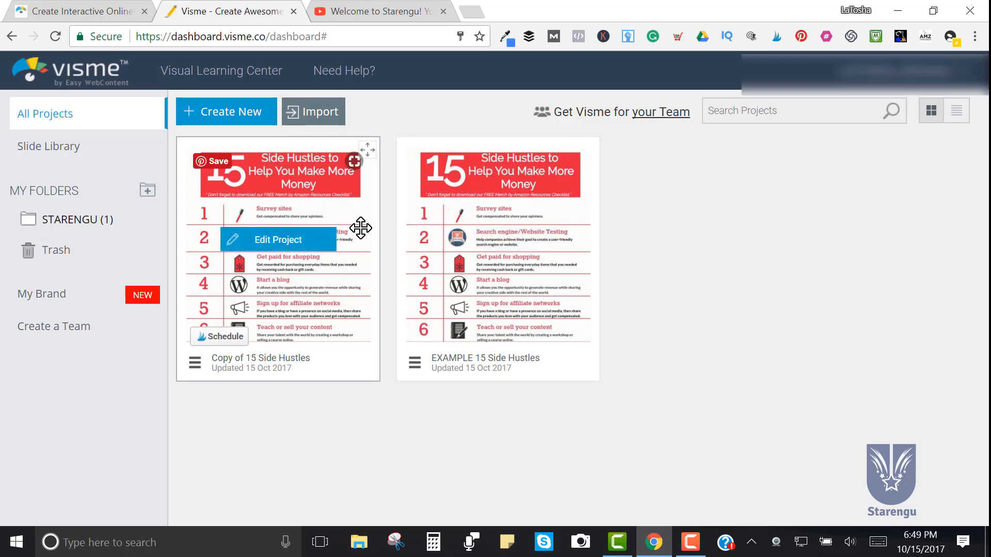
left_click(87, 335)
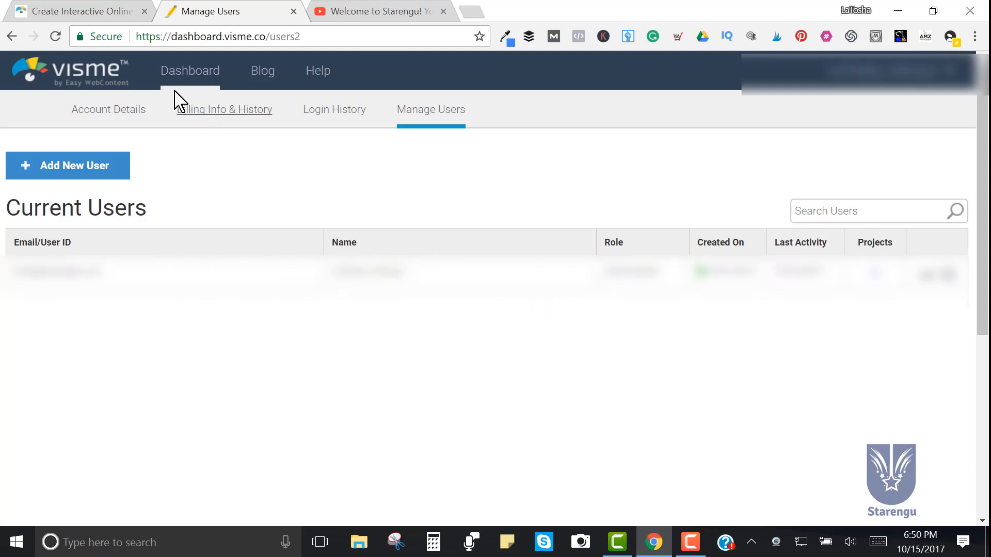
left_click(11, 36)
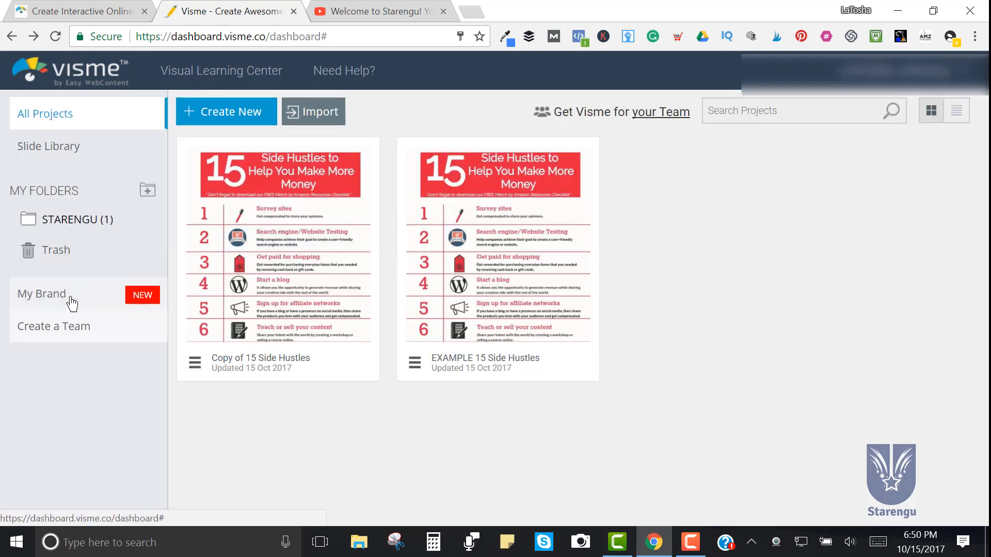
Step: Look through the My Brand settings for typography, own fonts, templates and logos
left_click(71, 301)
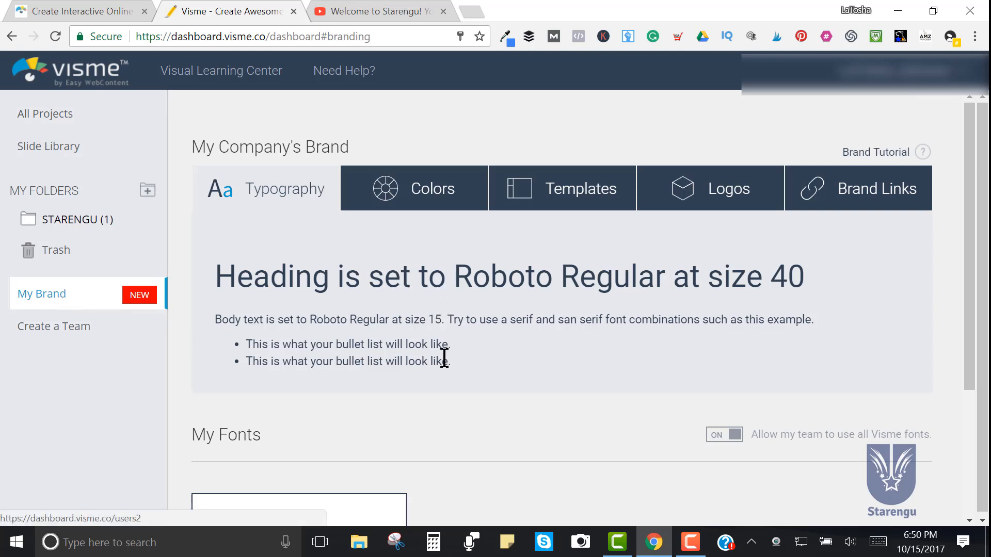
scroll(443, 358, "down", 3)
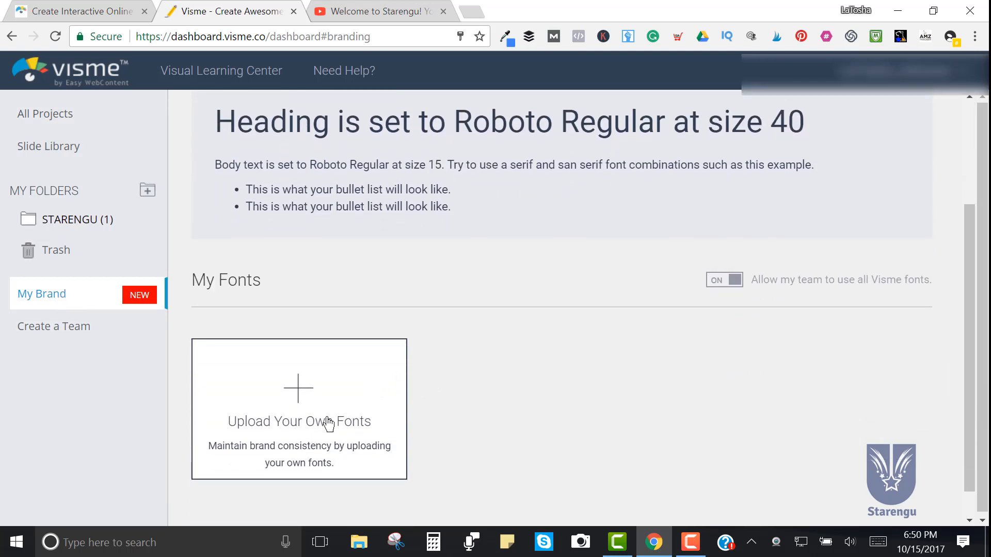
scroll(334, 427, "up", 3)
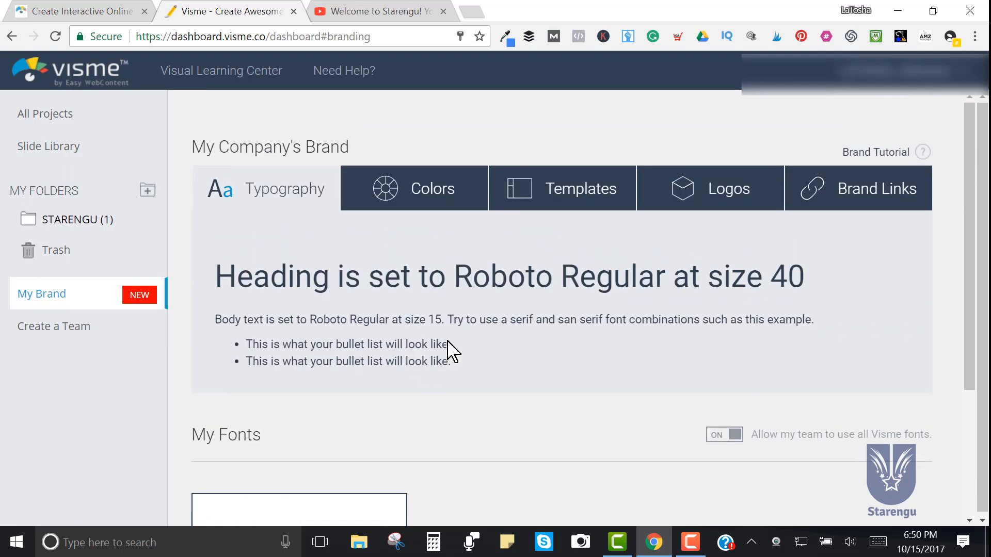
left_click(610, 204)
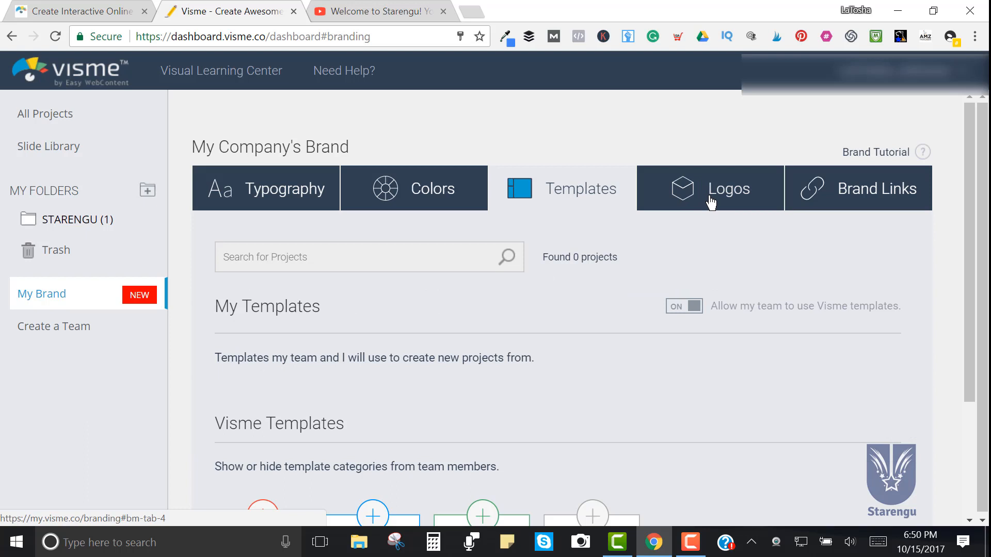
left_click(709, 198)
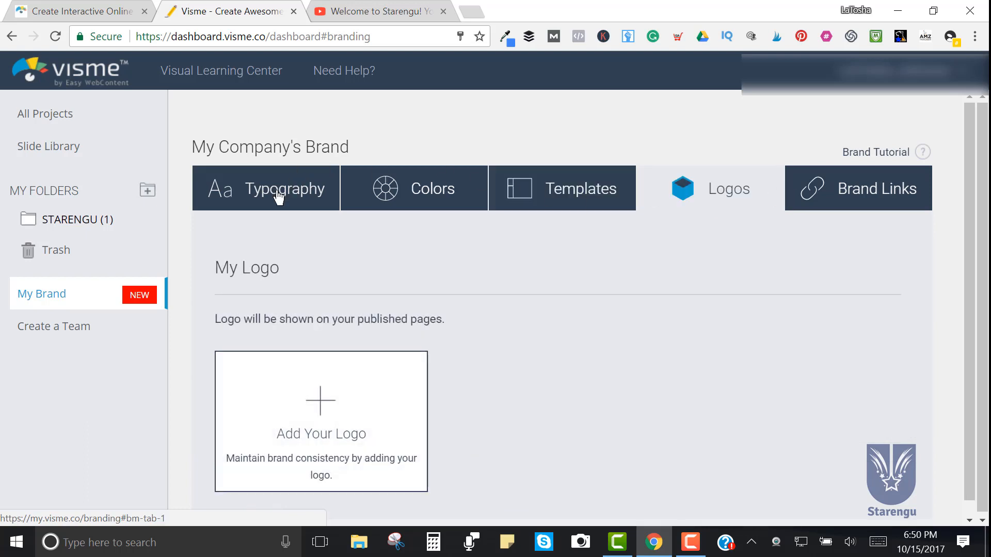
left_click(255, 189)
Step: Create a new project from the All Projects overview and show its Infographic templates
left_click(73, 117)
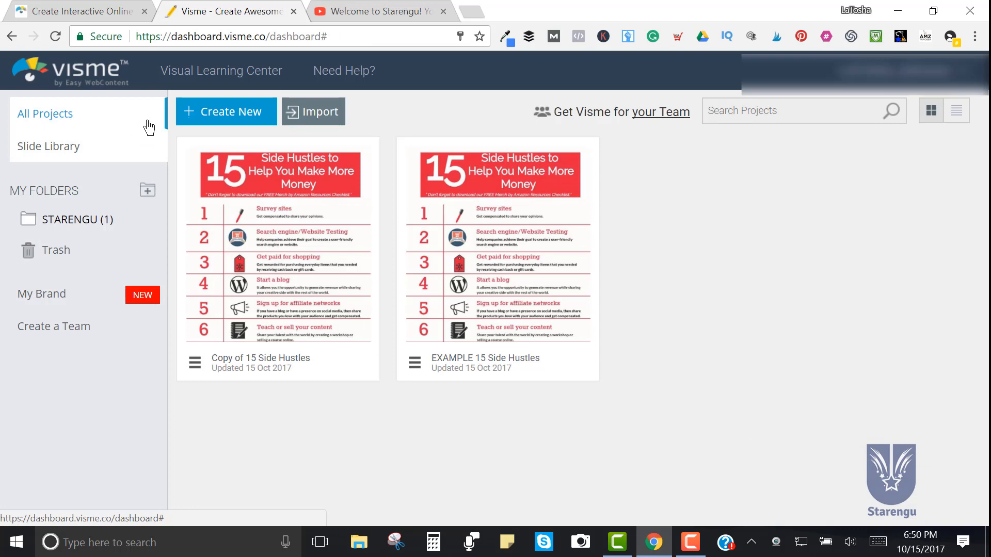
left_click(242, 118)
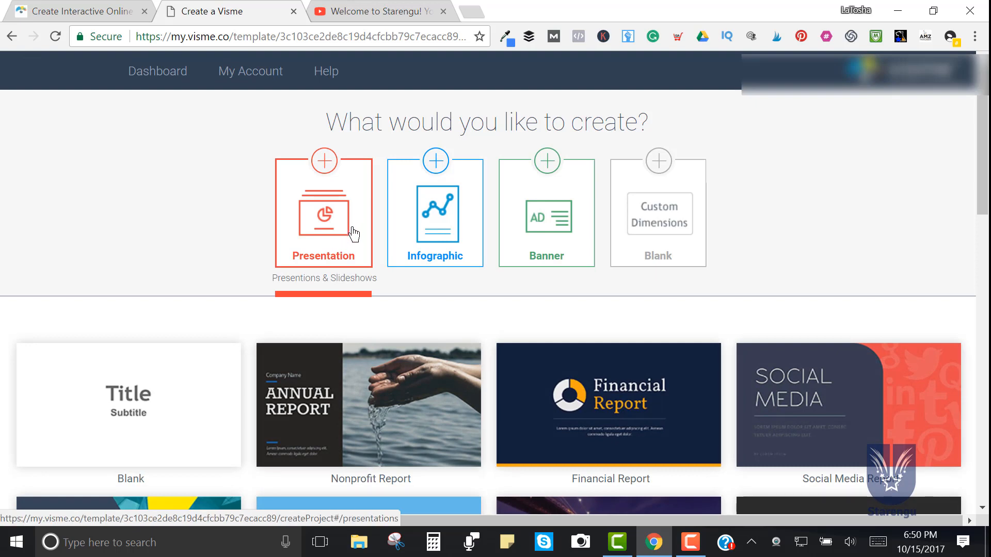
left_click(442, 234)
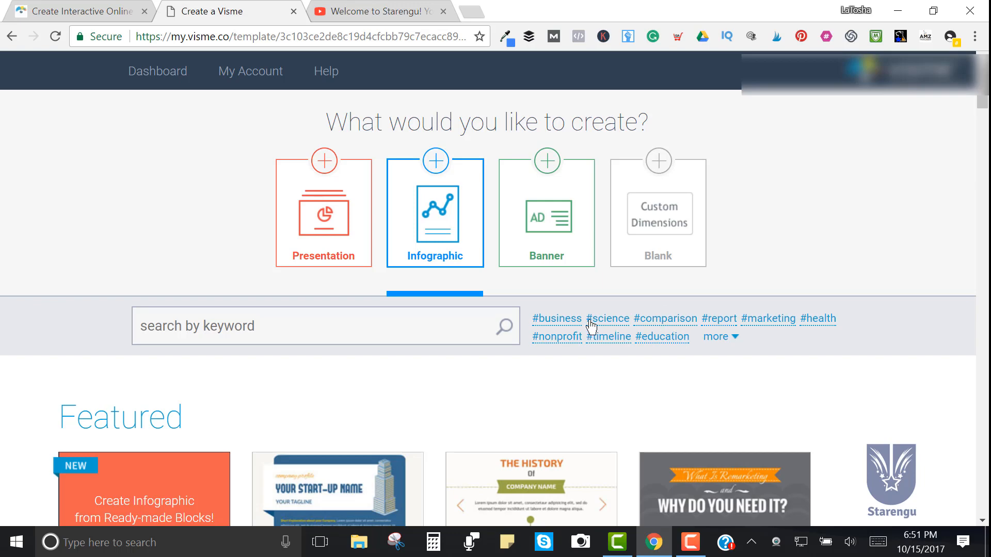
Step: Look at the Banner formats and templates offered for websites and blogs
left_click(555, 239)
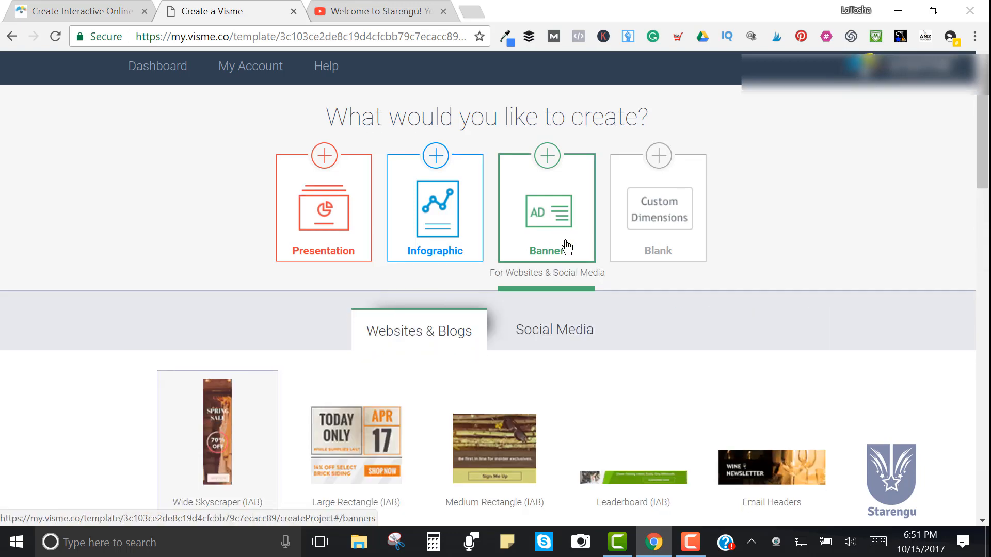
scroll(550, 251, "down", 5)
scroll(550, 250, "up", 2)
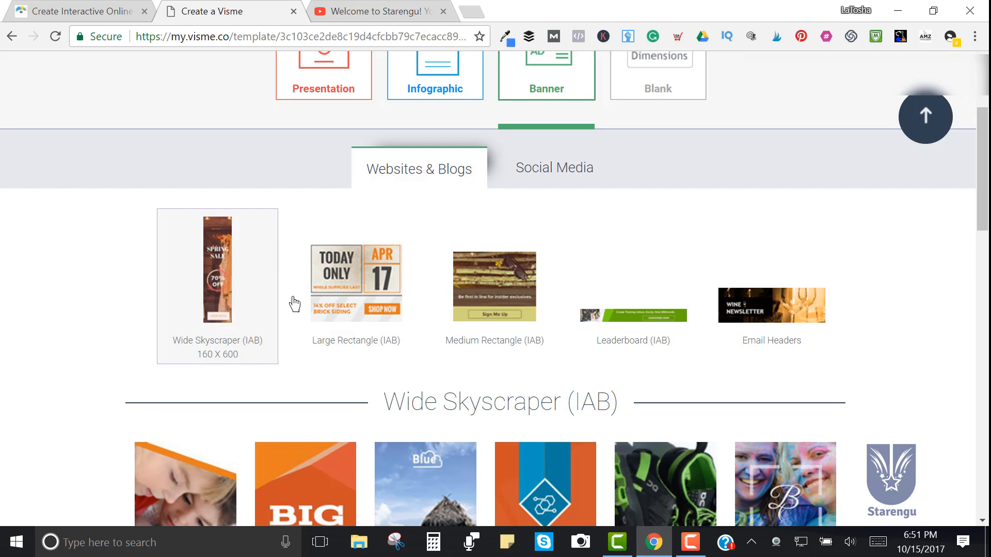
Step: Examine the social media banner formats for Facebook, Twitter, Google+, YouTube and LinkedIn, and return to the Infographic category
left_click(588, 167)
scroll(586, 176, "down", 1)
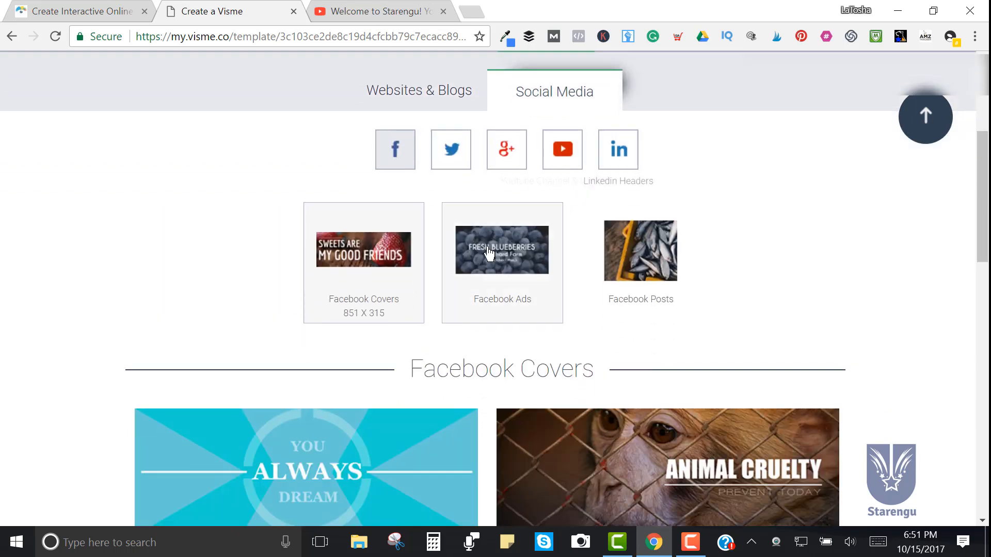
left_click(451, 163)
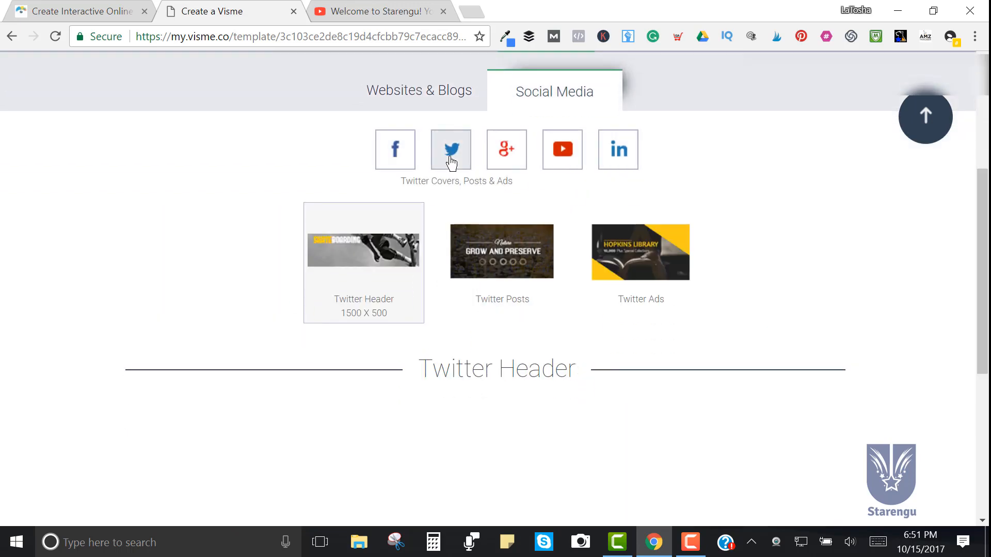
left_click(512, 155)
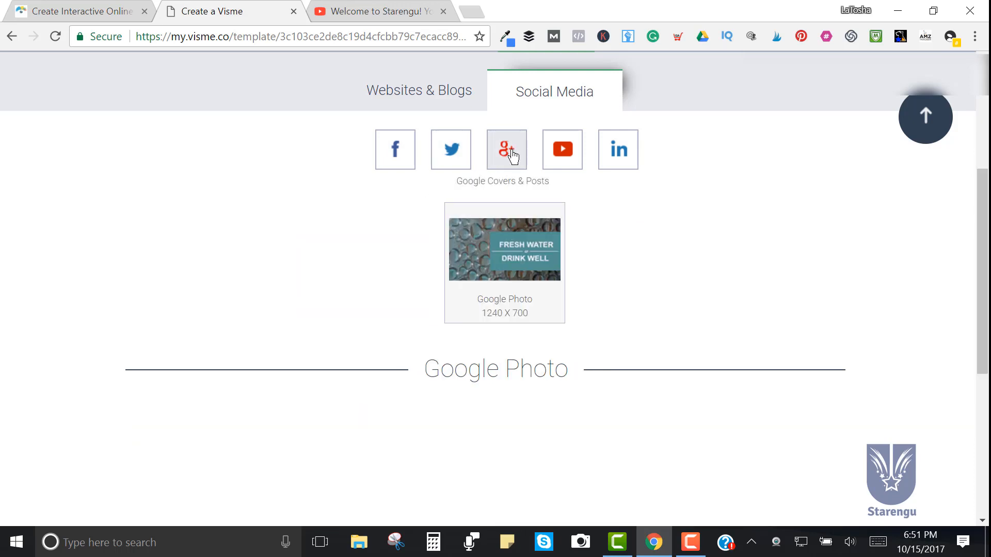
left_click(565, 163)
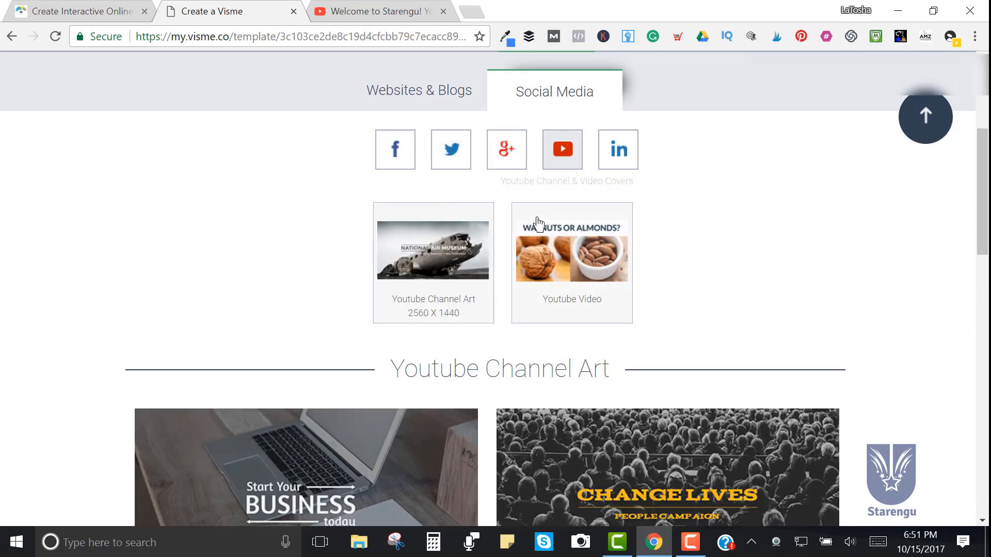
left_click(618, 168)
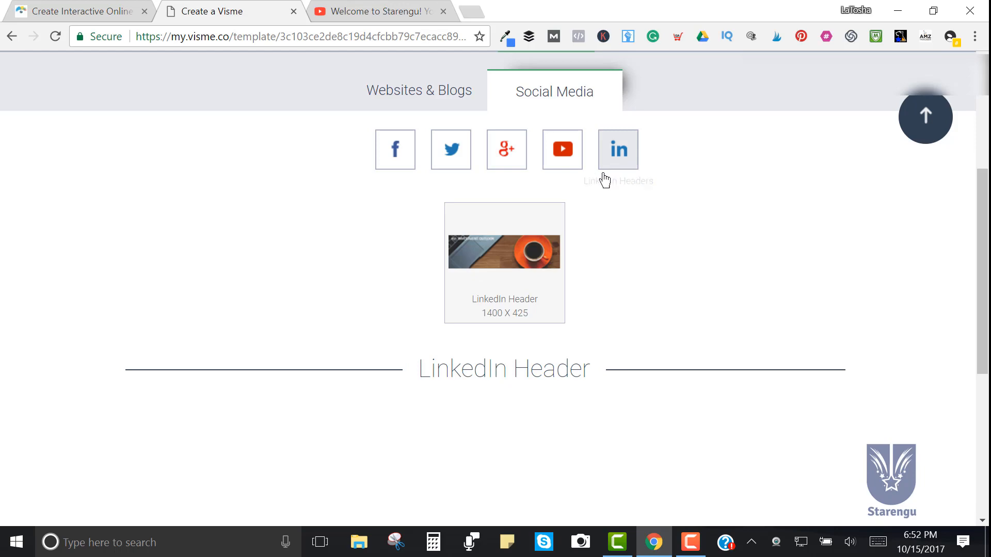
left_click(395, 162)
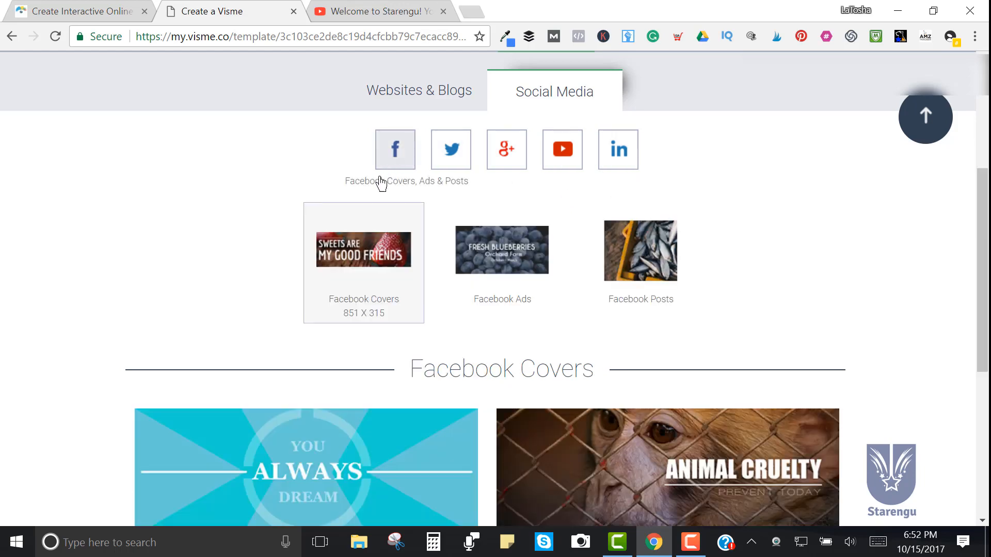
scroll(384, 222, "up", 5)
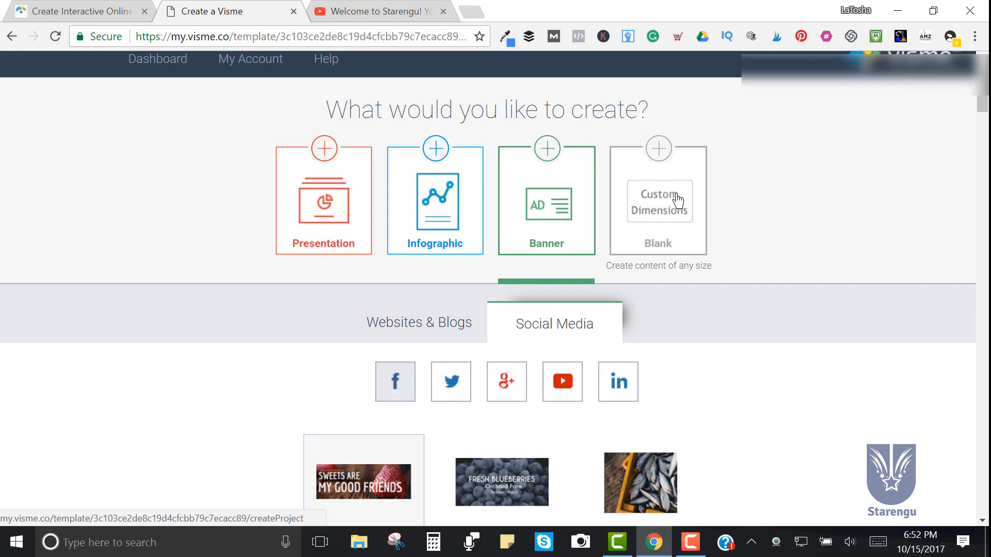
left_click(436, 227)
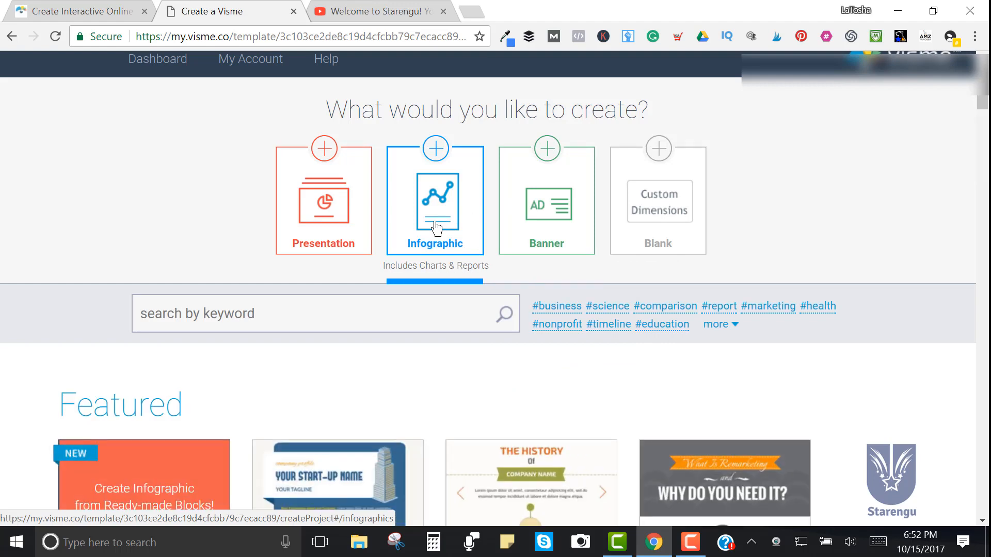
Step: Open the Copy of 15 Side Hustles project from the dashboard, review the whole infographic and dismiss the data widgets pop-up
left_click(169, 66)
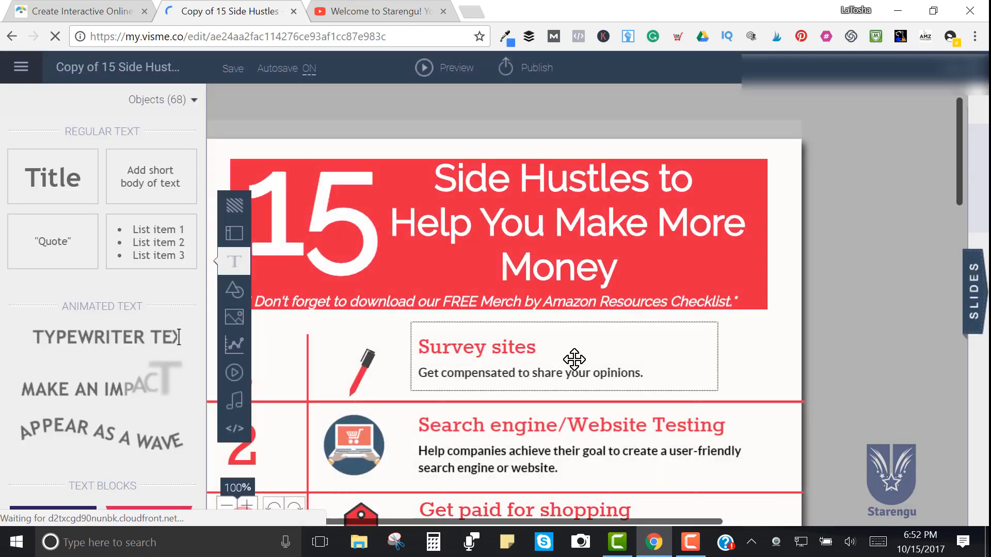
scroll(574, 360, "down", 10)
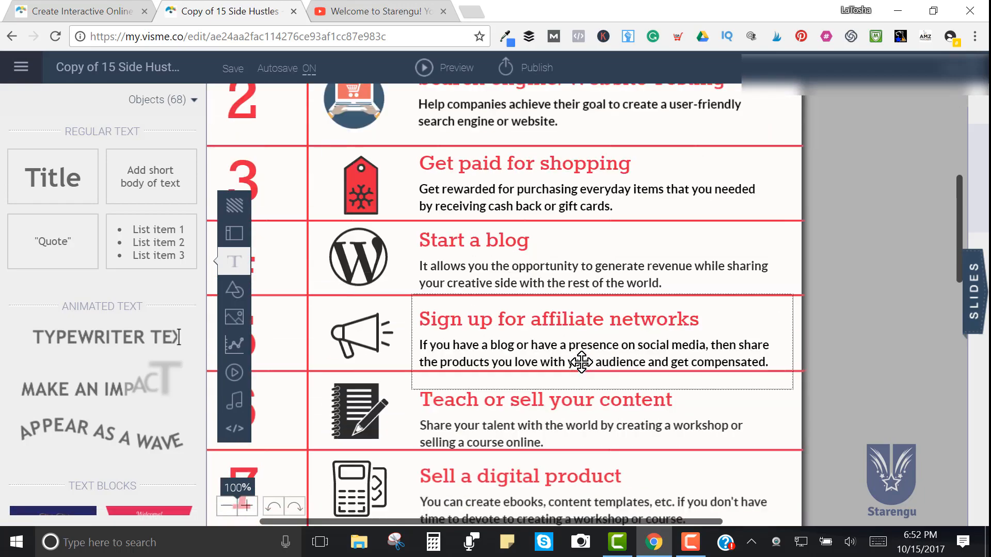
scroll(584, 362, "down", 10)
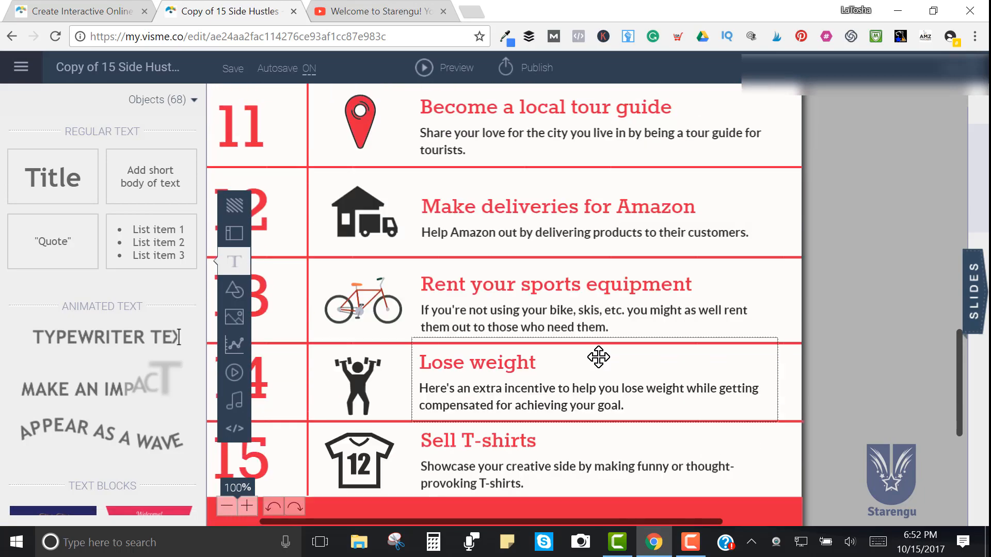
scroll(606, 357, "up", 10)
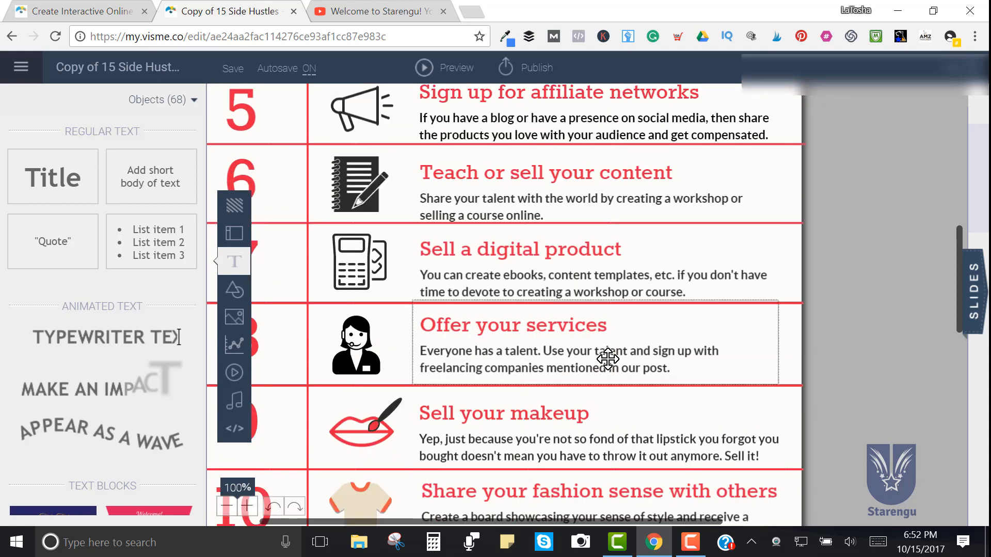
scroll(607, 359, "up", 5)
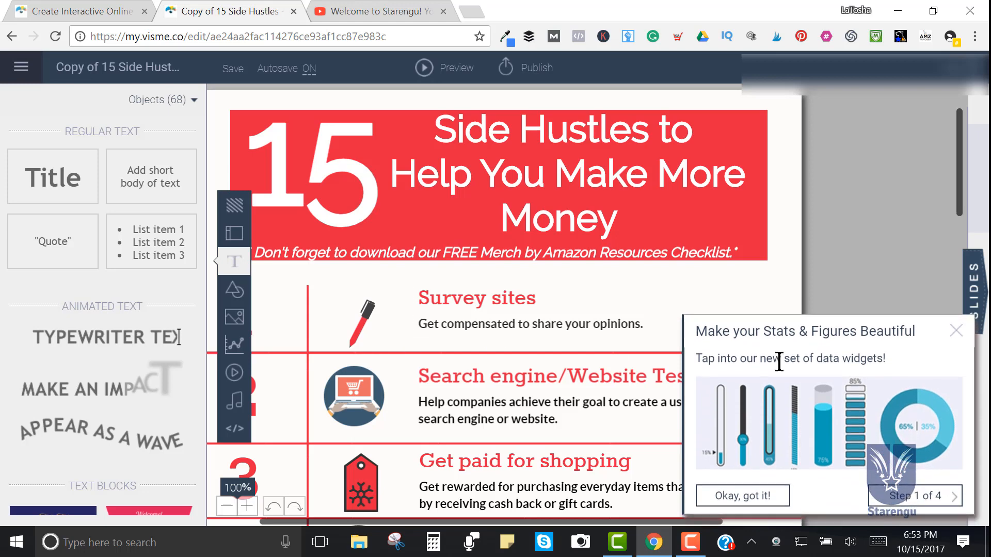
left_click(954, 330)
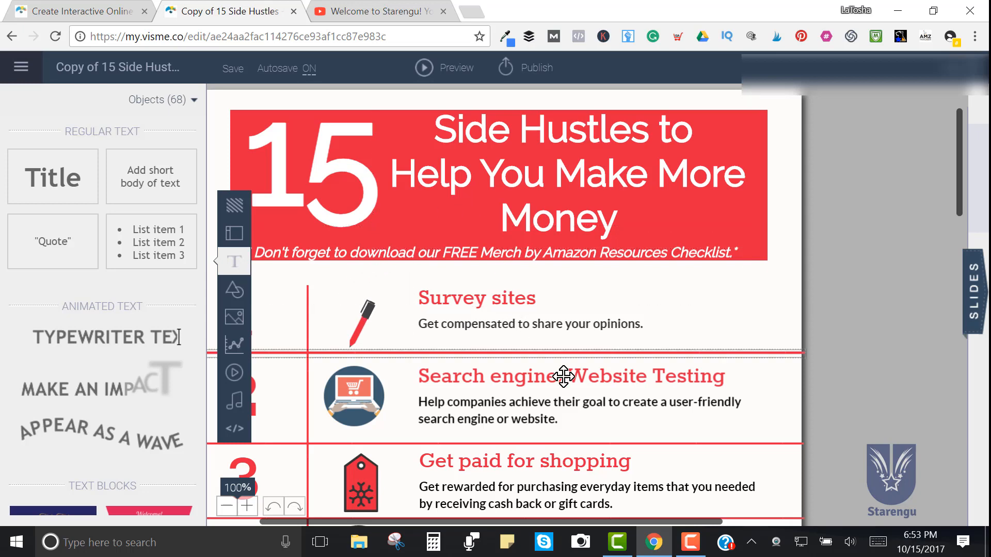
Step: View the editor's main menu options and leave the project for the dashboard without saving
left_click(22, 67)
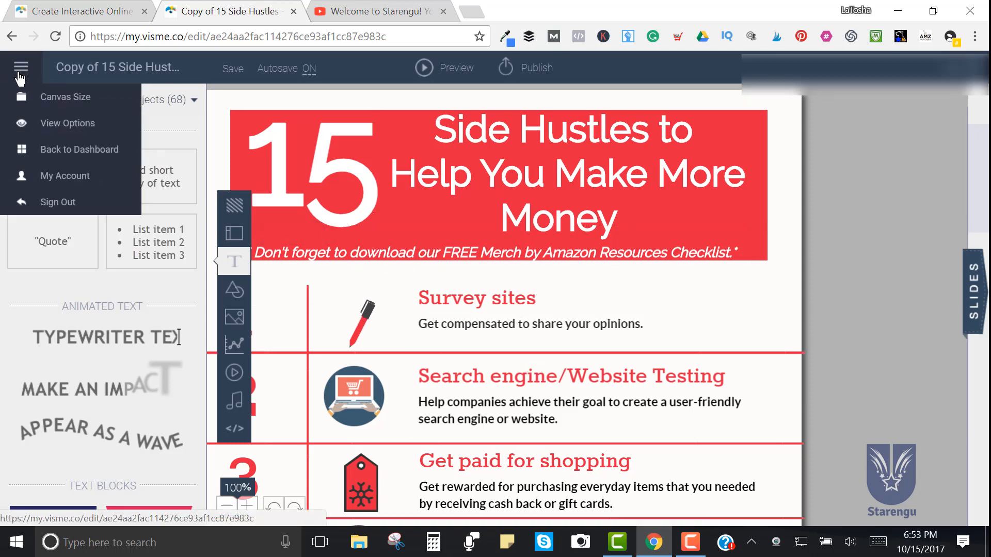
left_click(11, 36)
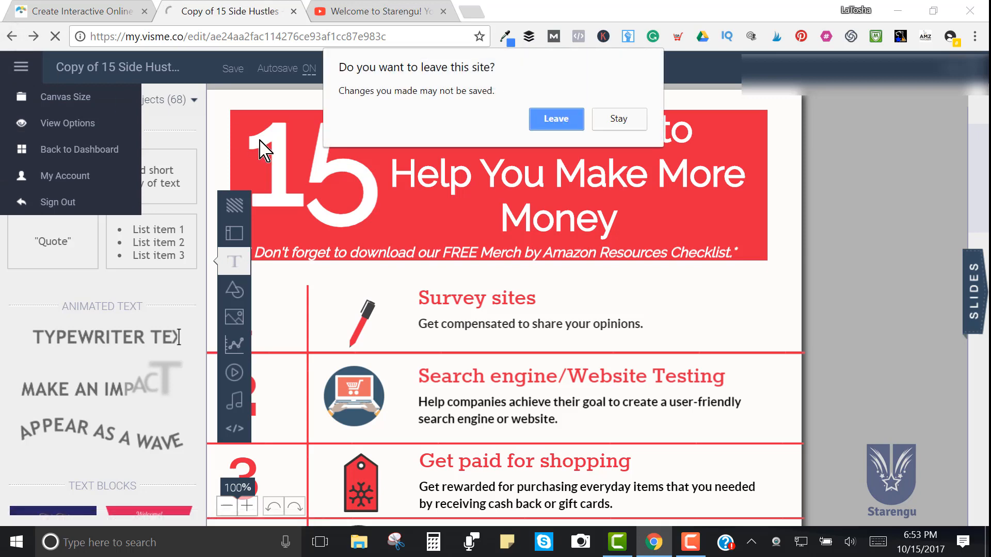
left_click(572, 126)
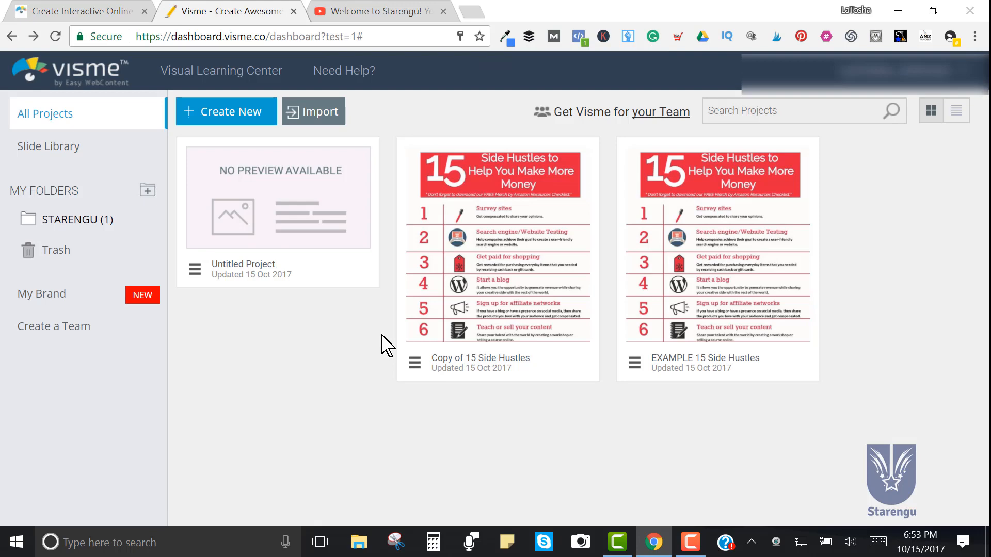
Step: Open the Untitled Project from the dashboard, choose the Infographic type and review its featured templates
left_click(269, 193)
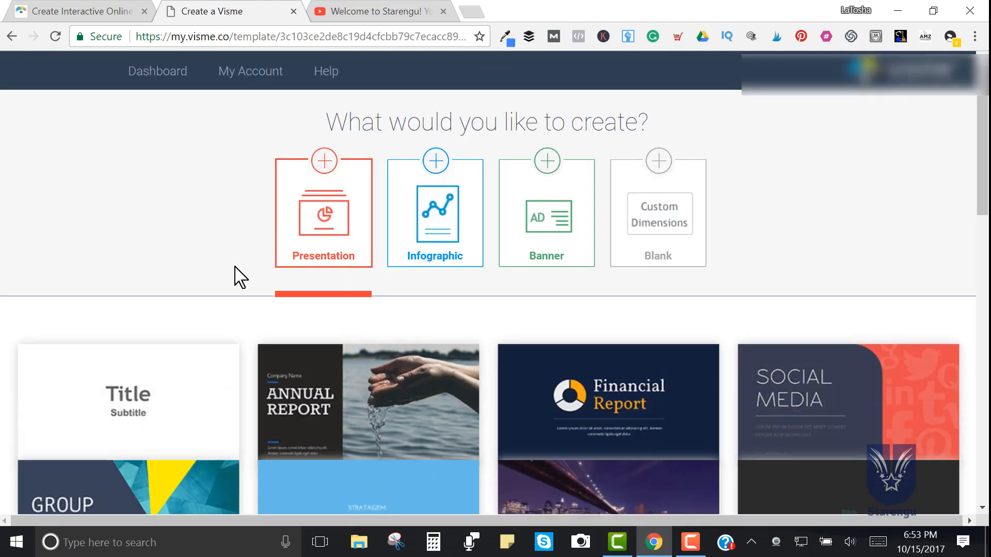
left_click(418, 257)
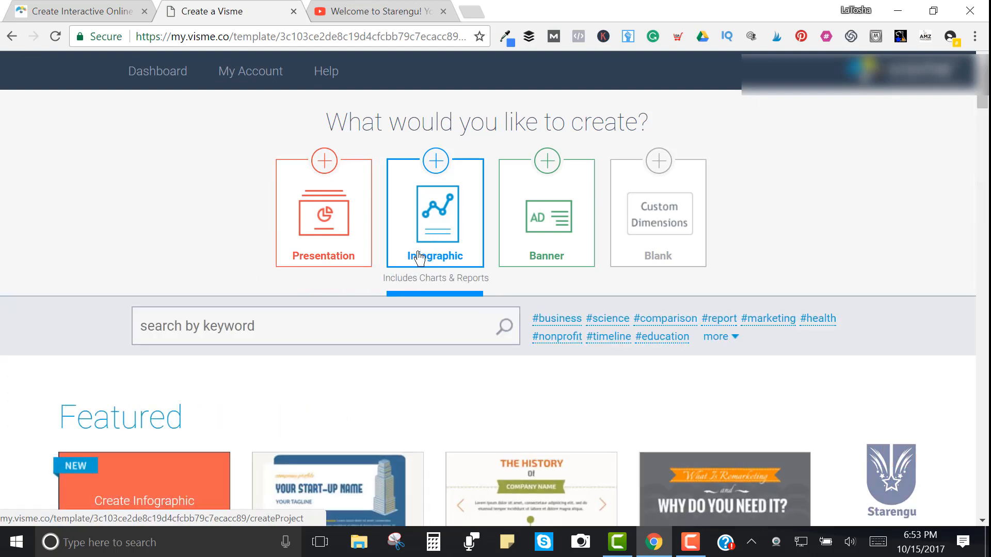
scroll(451, 238, "down", 6)
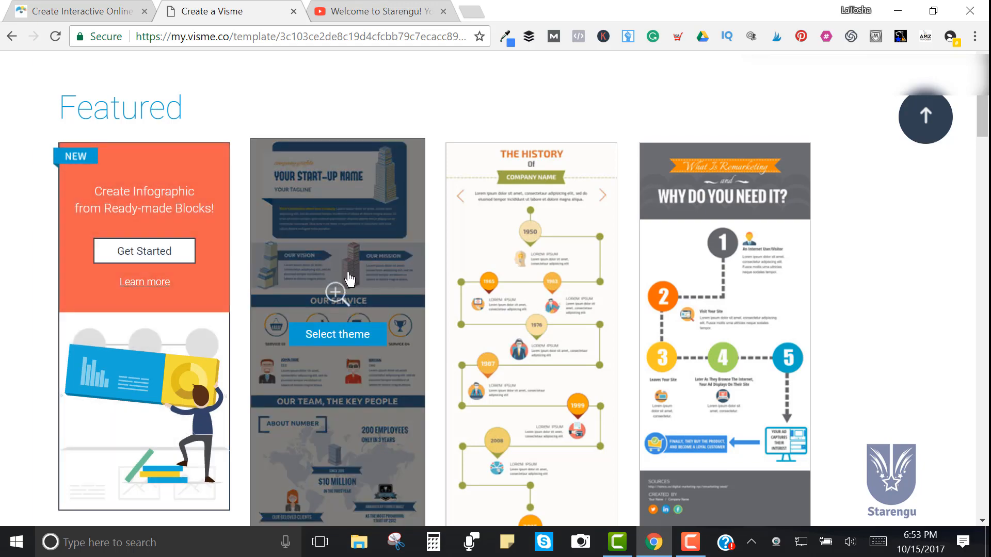
scroll(586, 249, "down", 9)
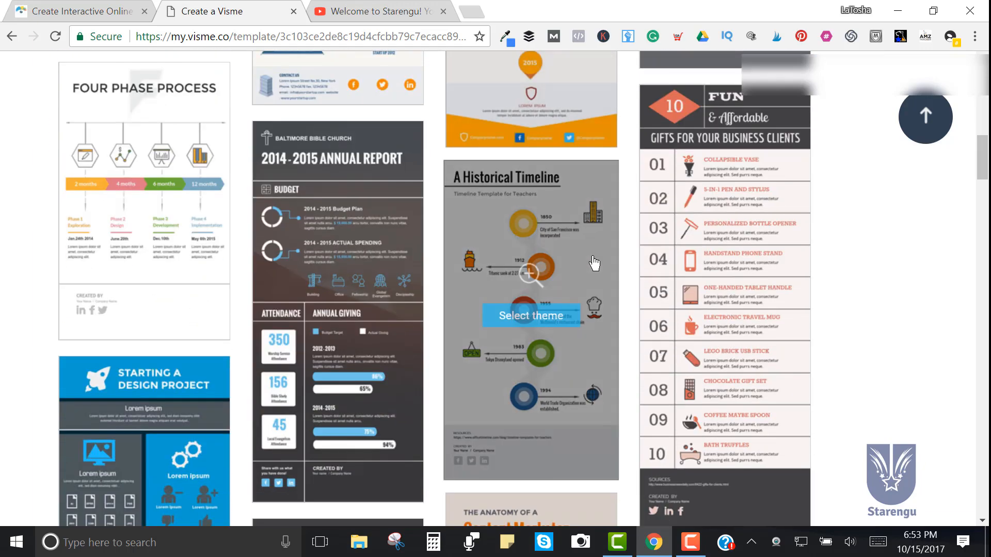
scroll(594, 263, "down", 9)
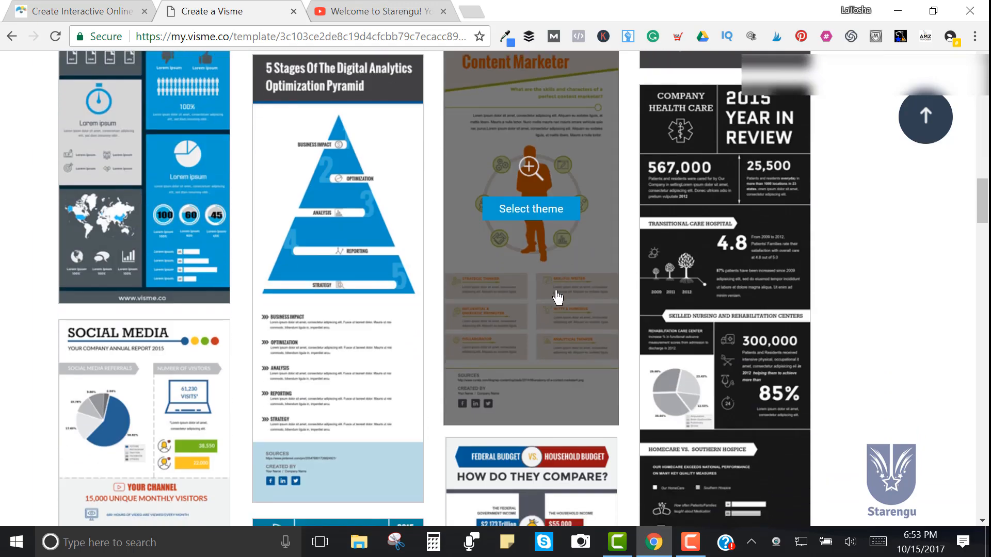
scroll(558, 298, "down", 15)
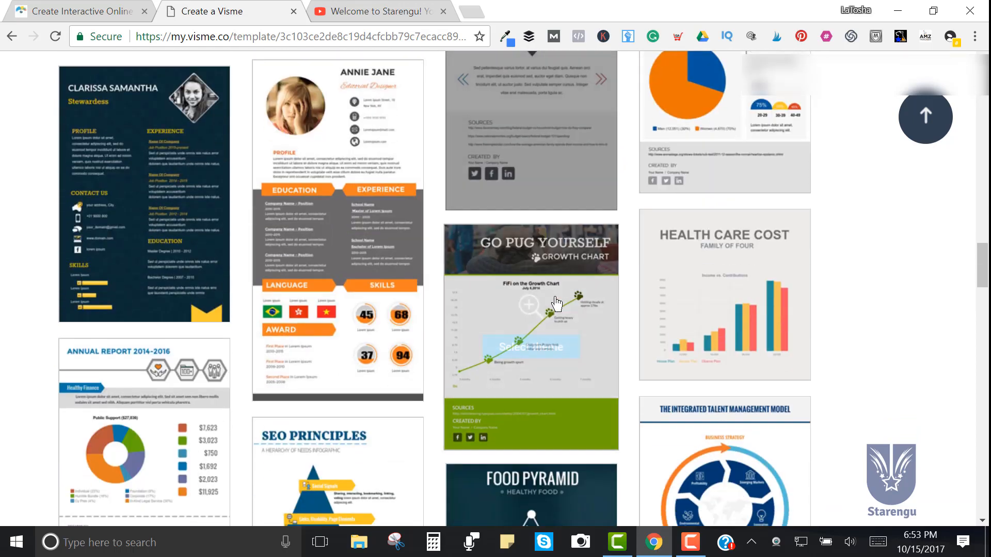
scroll(556, 303, "up", 17)
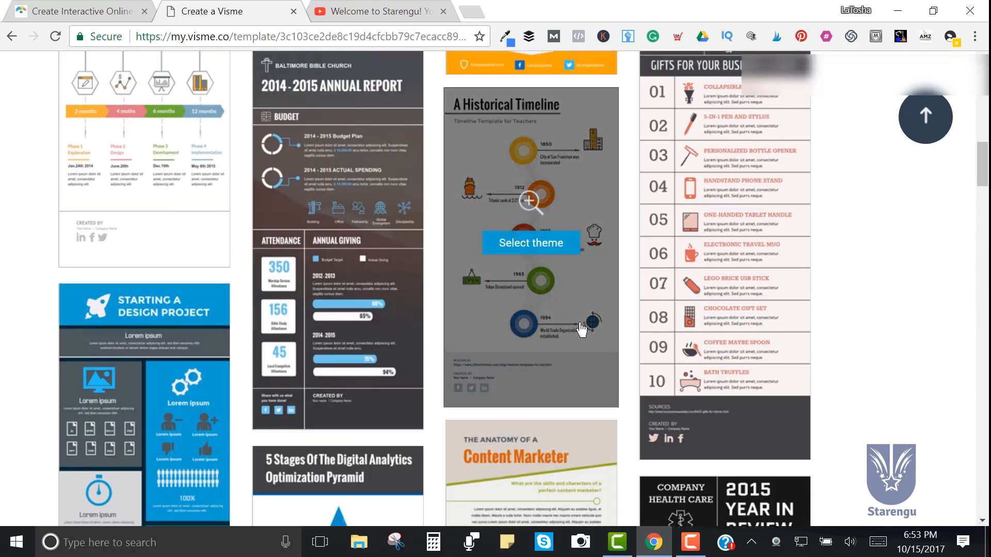
scroll(581, 328, "up", 1)
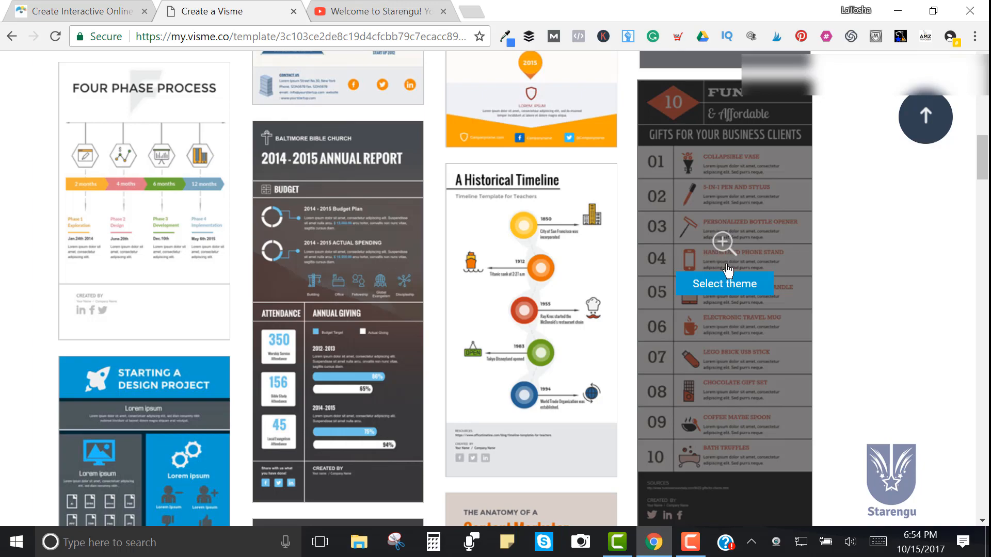
scroll(714, 273, "up", 3)
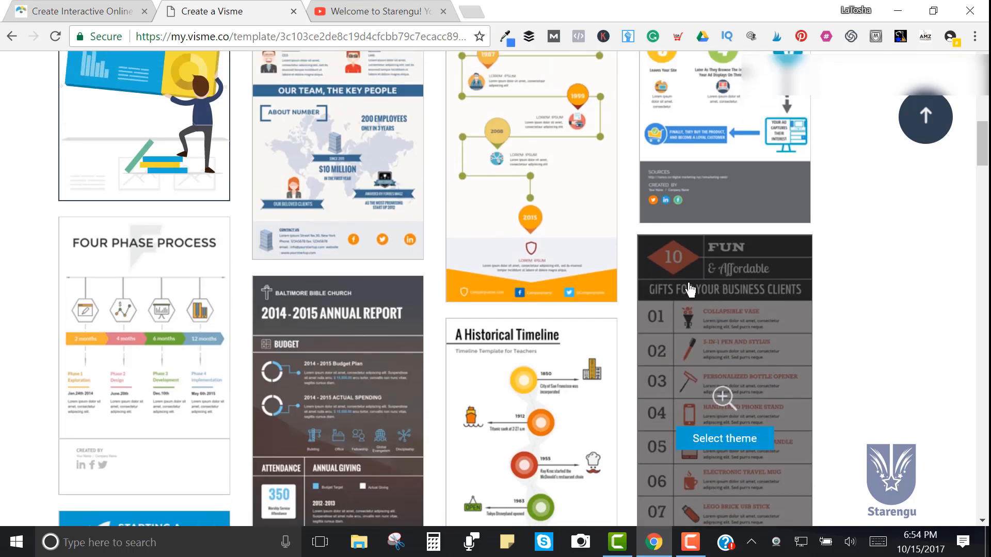
scroll(690, 290, "up", 5)
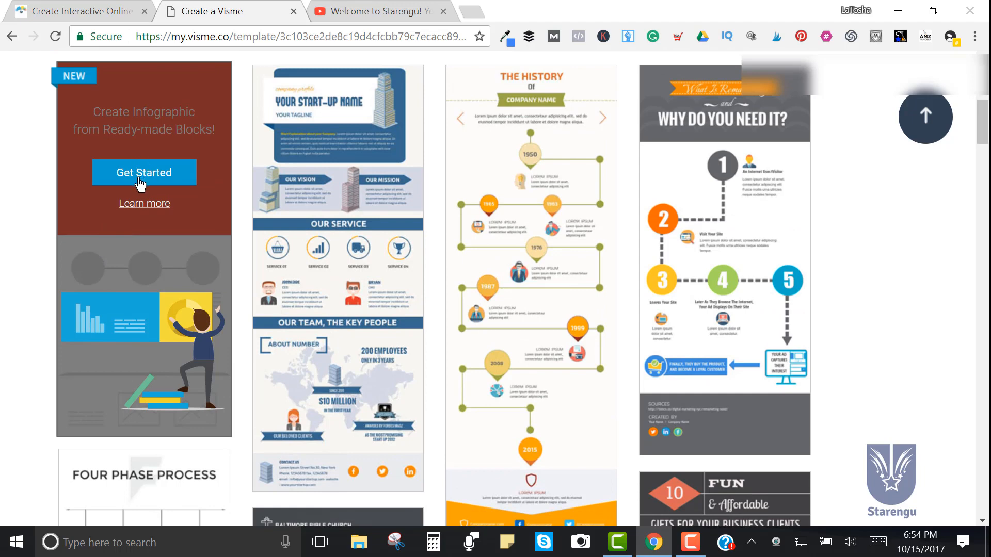
Step: Start the infographic from ready-made blocks, glance through the header blocks and dismiss the data widgets pop-up
left_click(139, 178)
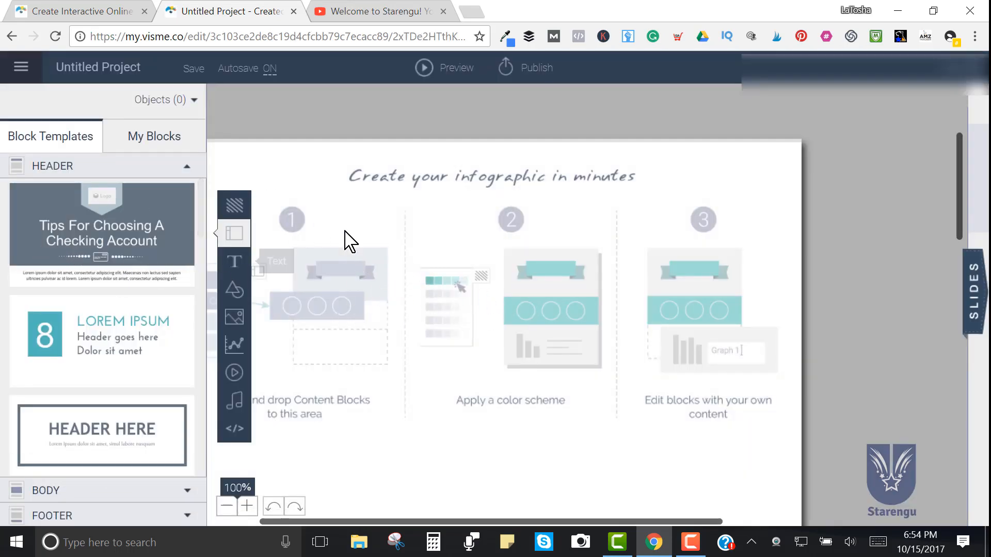
left_click_drag(704, 521, 669, 531)
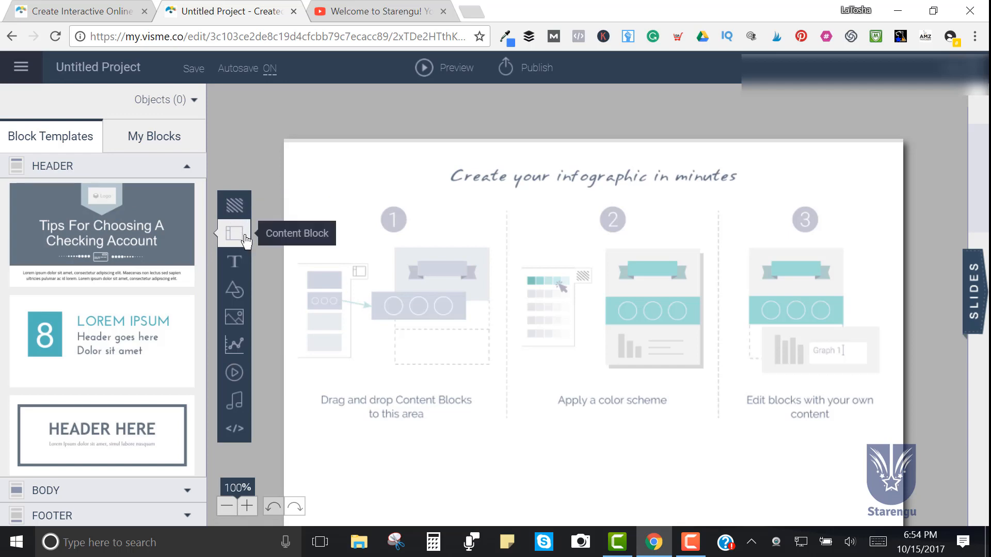
scroll(127, 246, "down", 1)
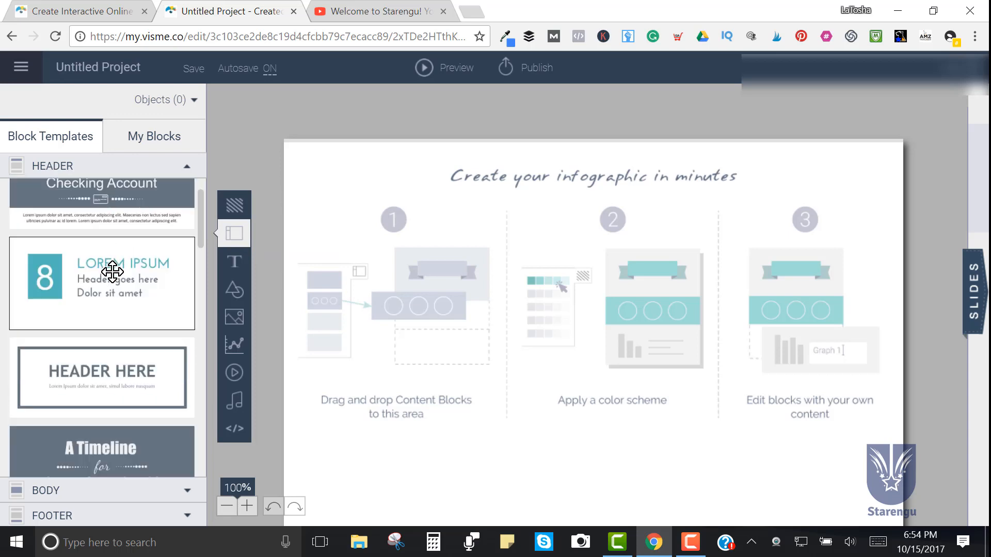
scroll(113, 272, "up", 1)
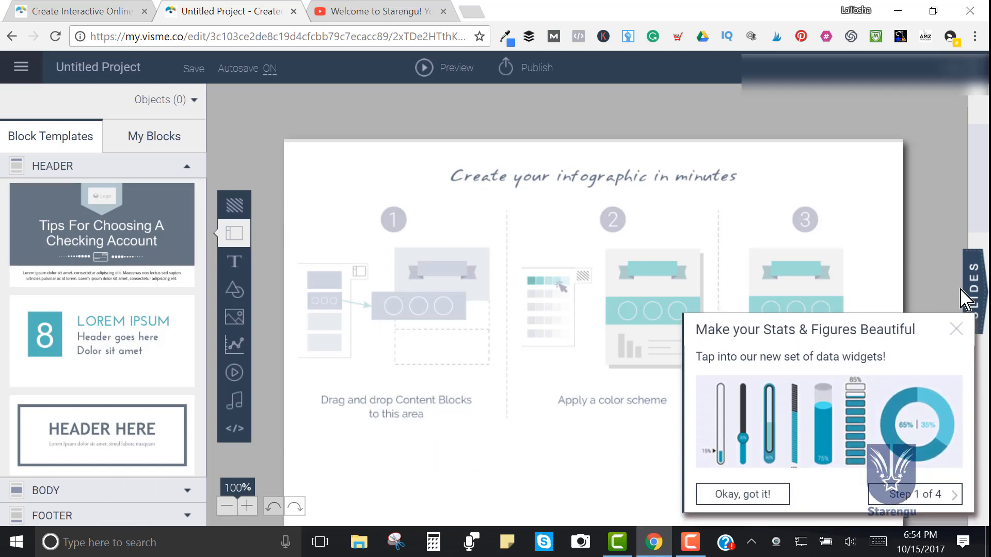
left_click(956, 329)
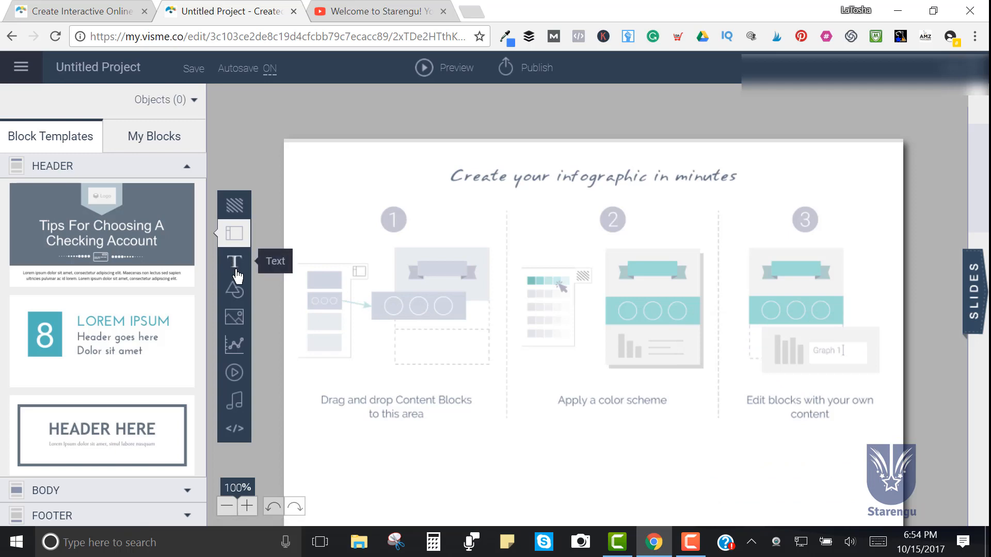
Step: Look through the shape and icon categories, and view the free image library
left_click(234, 290)
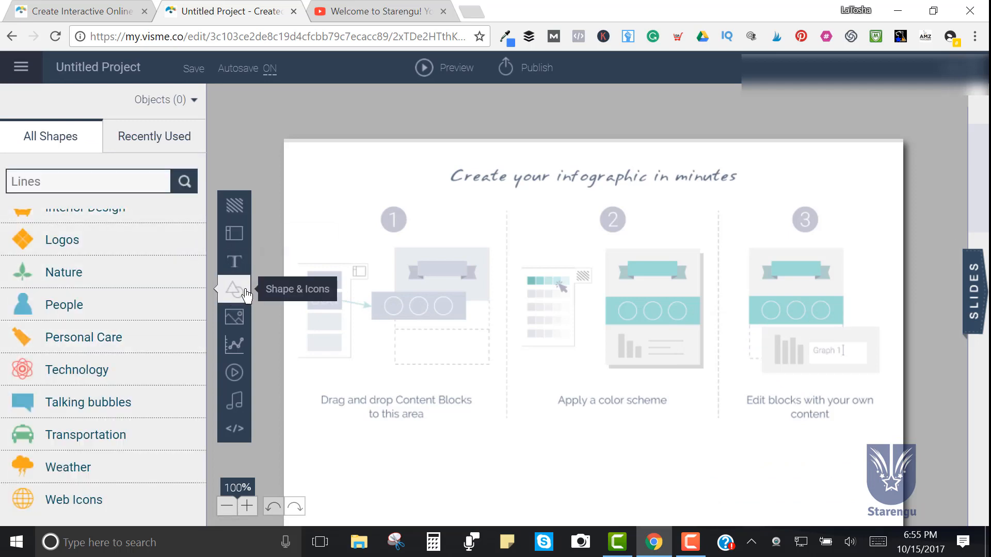
scroll(75, 284, "up", 6)
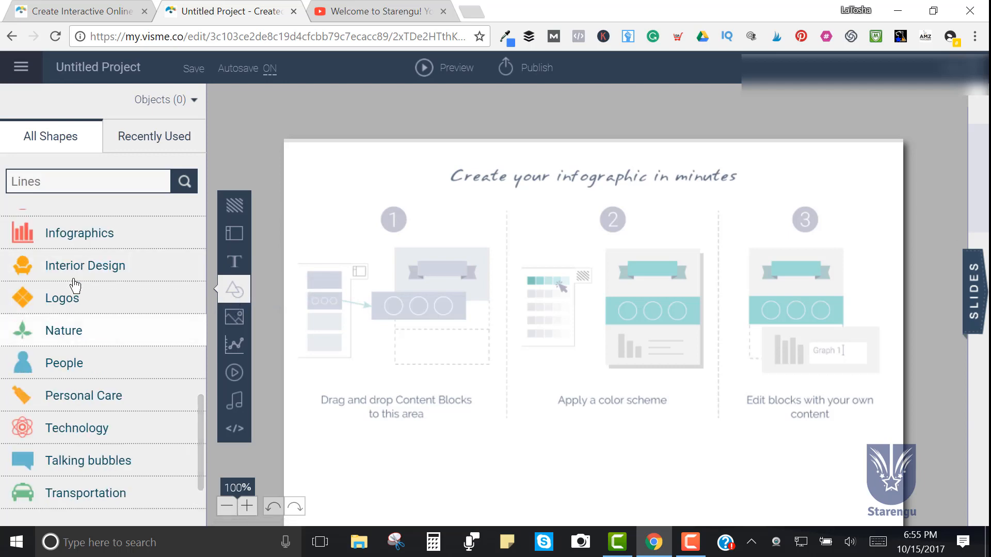
scroll(77, 310, "up", 5)
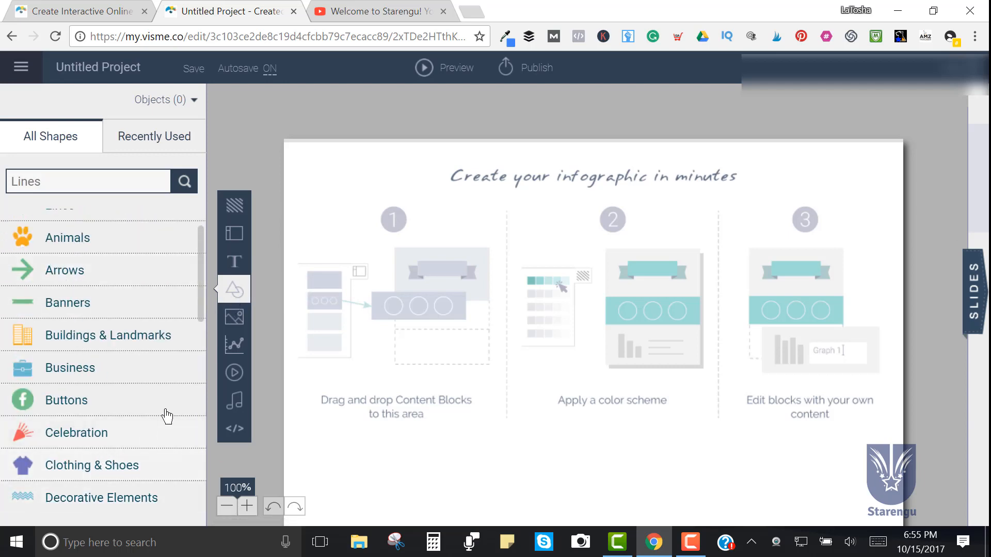
left_click(238, 326)
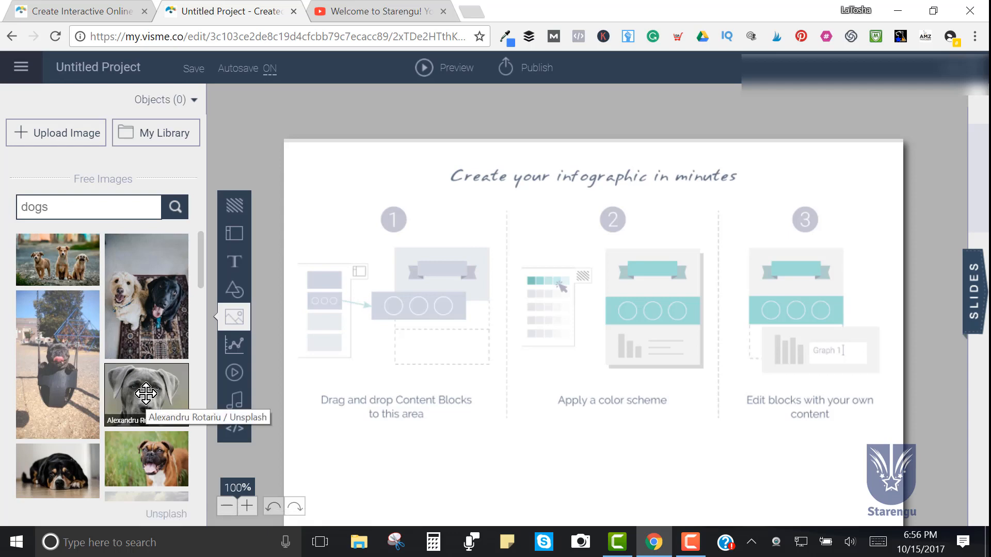
Step: Examine the available charts, tables, maps and data widgets, including the radials, dials and sand watches
left_click(236, 344)
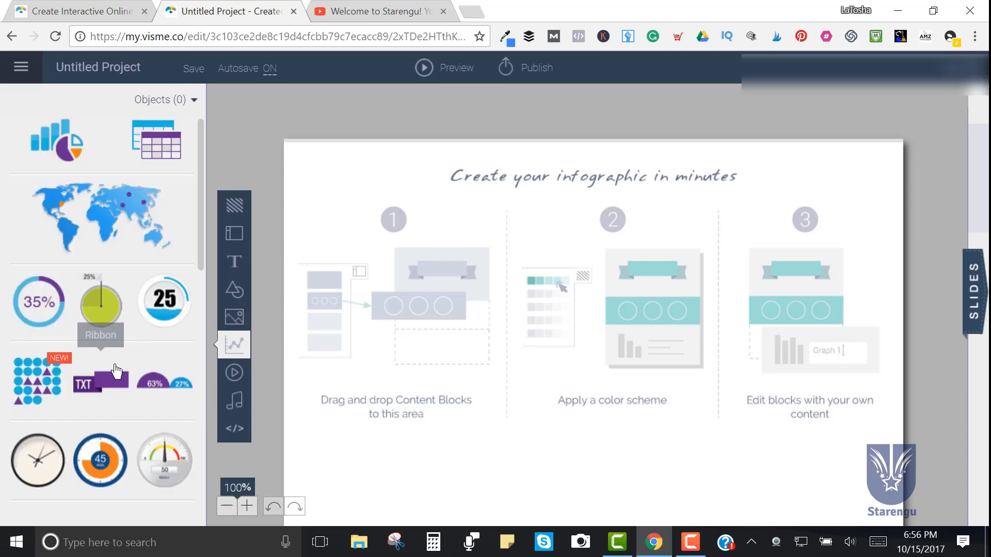
scroll(82, 291, "down", 4)
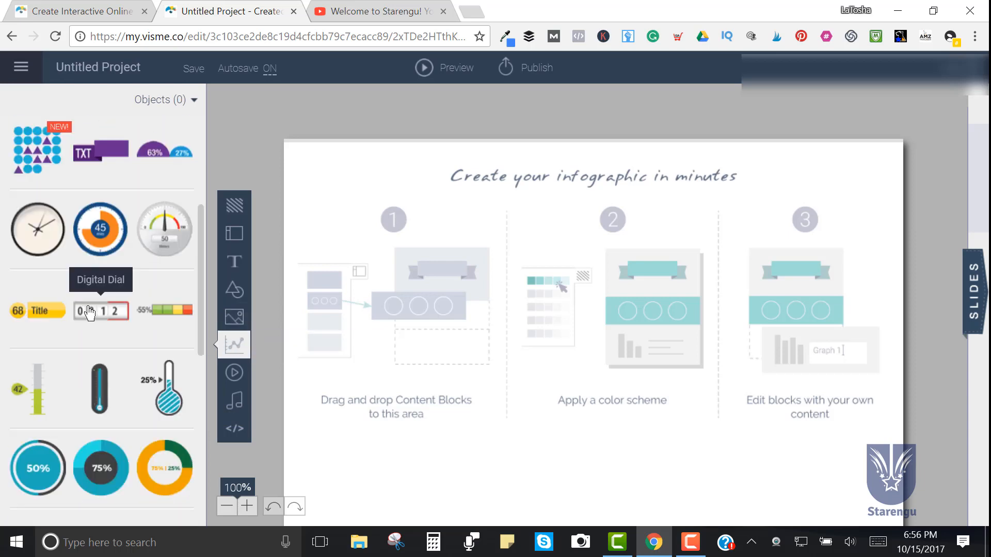
scroll(91, 309, "down", 2)
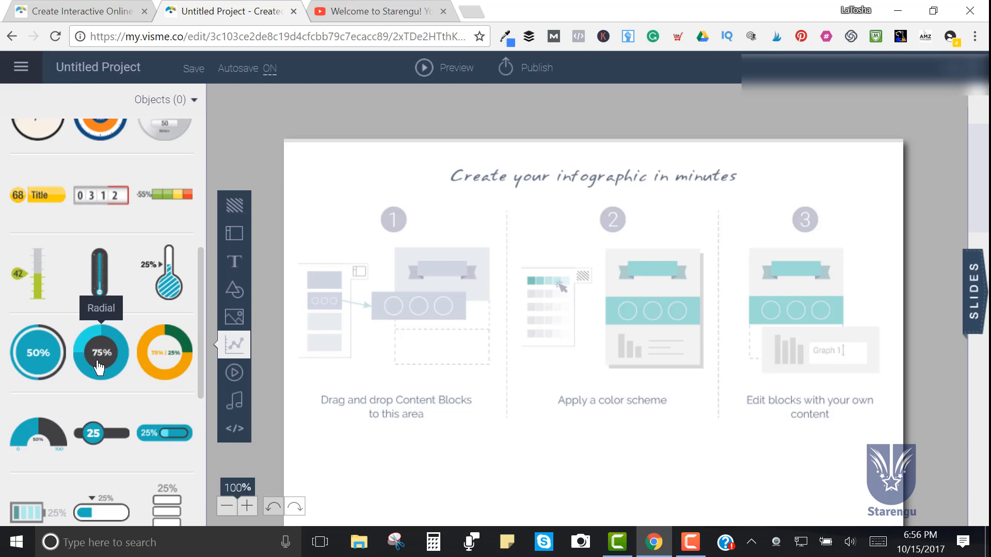
scroll(101, 367, "down", 7)
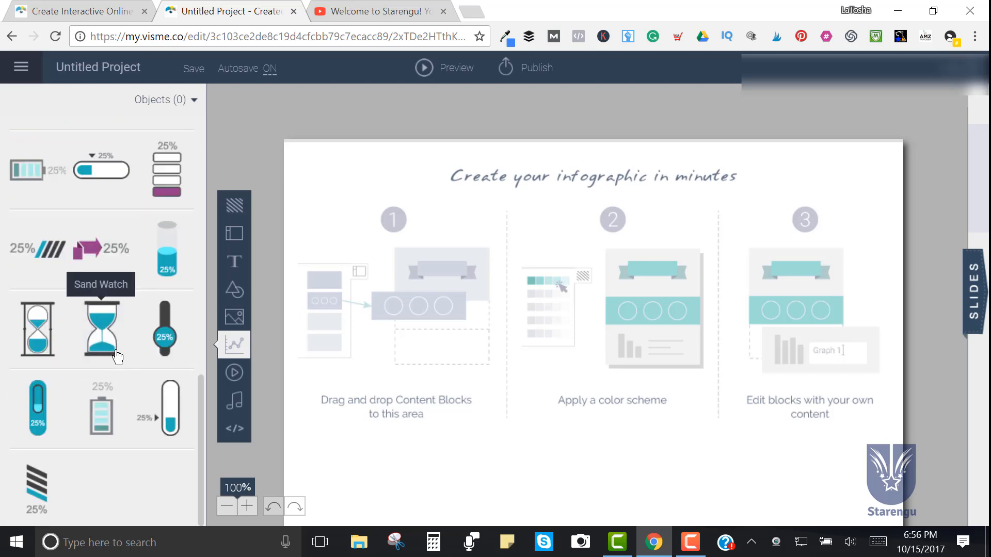
scroll(117, 356, "up", 10)
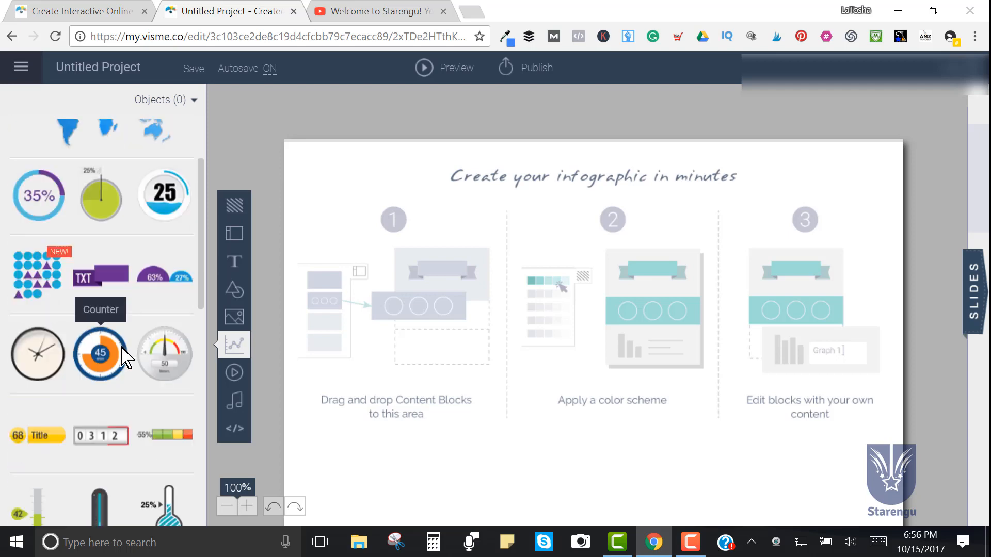
scroll(124, 355, "up", 4)
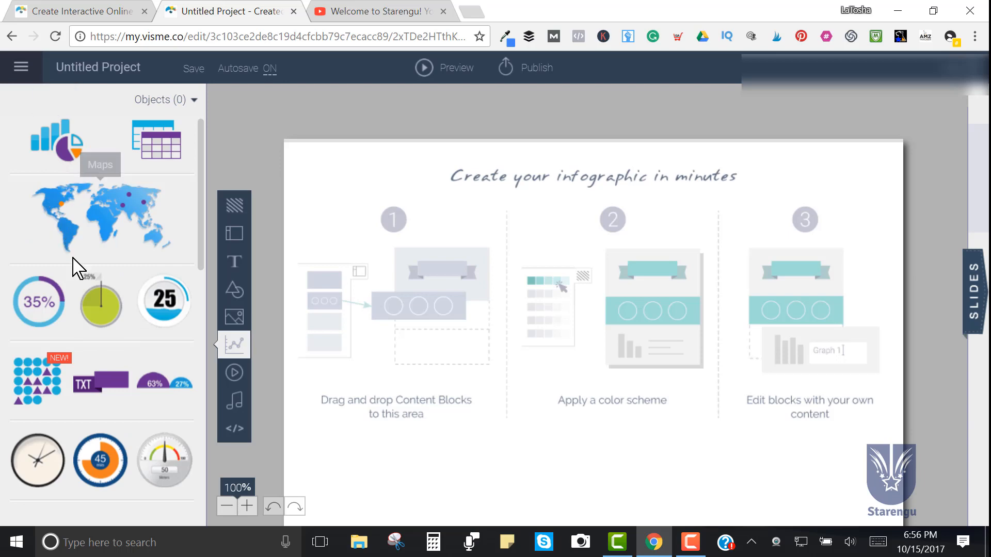
scroll(73, 264, "down", 1)
scroll(73, 264, "down", 4)
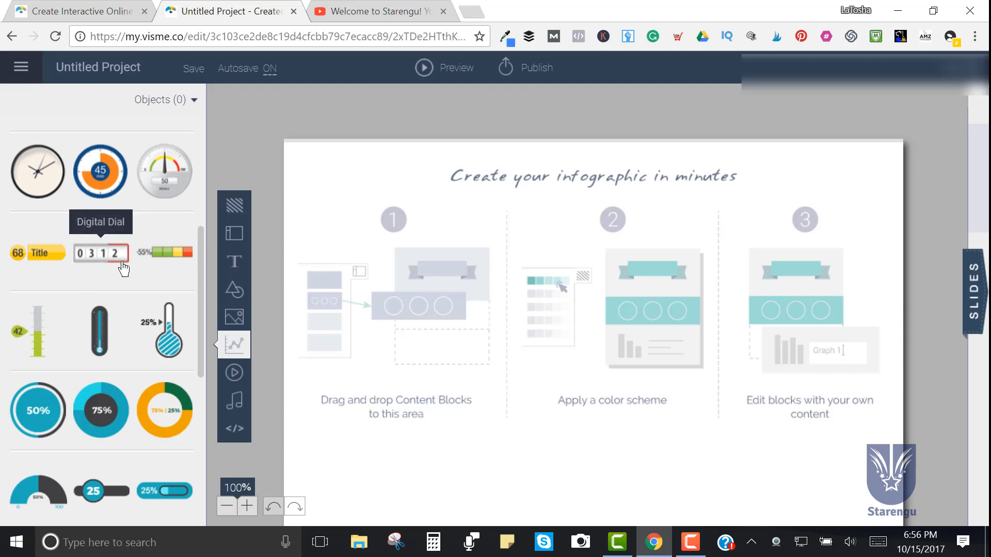
scroll(121, 325, "down", 1)
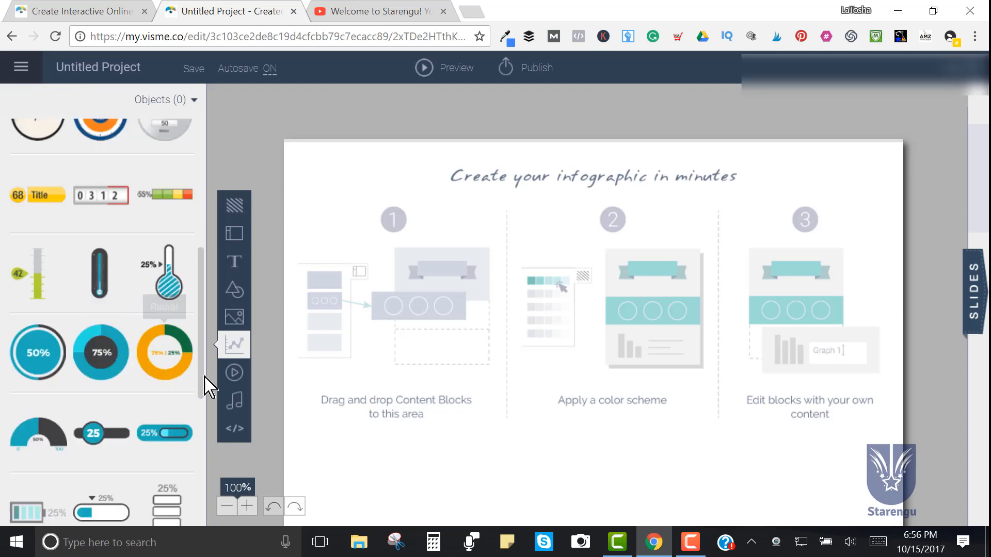
Step: View the options for inserting a YouTube or Vimeo video and close them without inserting one
left_click(234, 373)
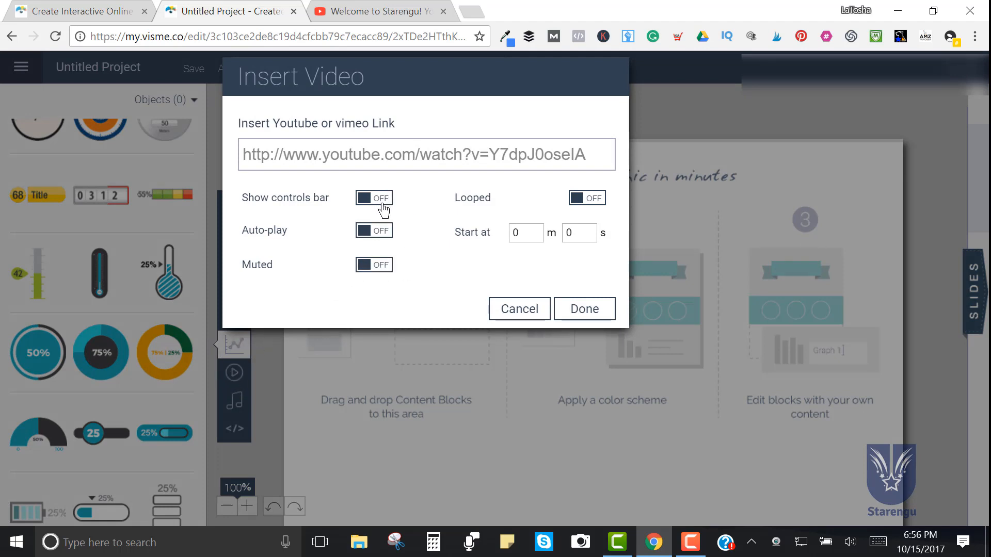
left_click(532, 319)
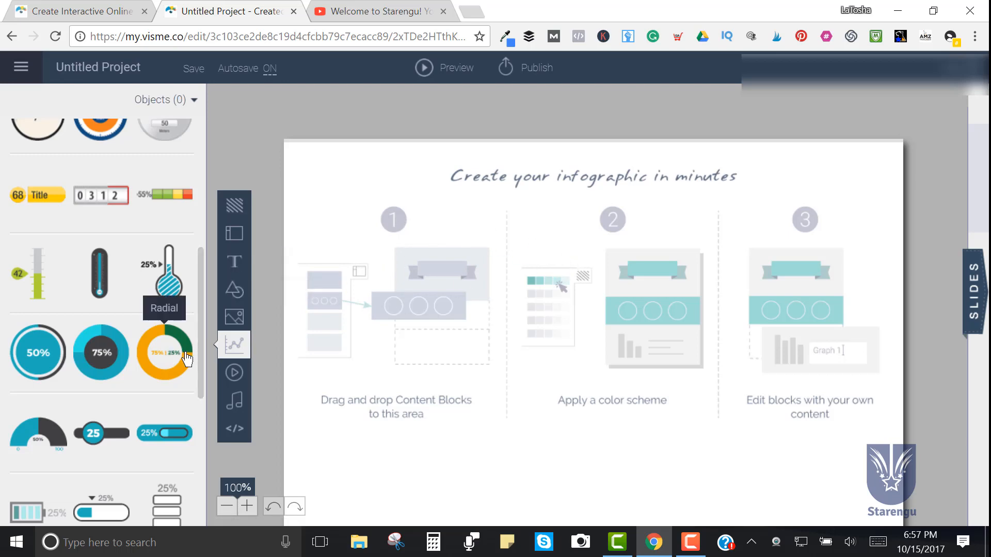
scroll(185, 361, "up", 4)
scroll(163, 371, "up", 2)
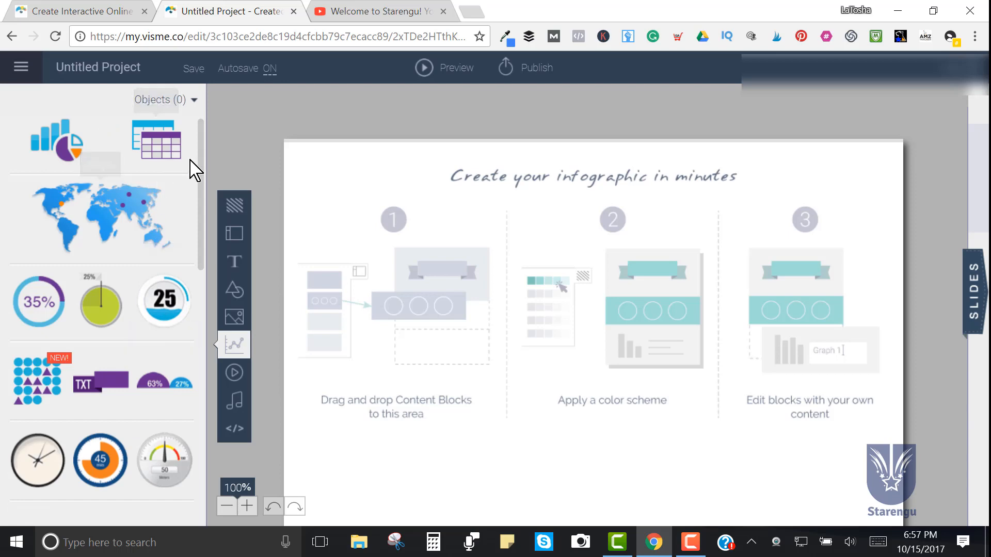
Step: Browse the header content blocks and place the "Tips For Choosing A Checking Account" header at the top of the canvas
left_click(235, 235)
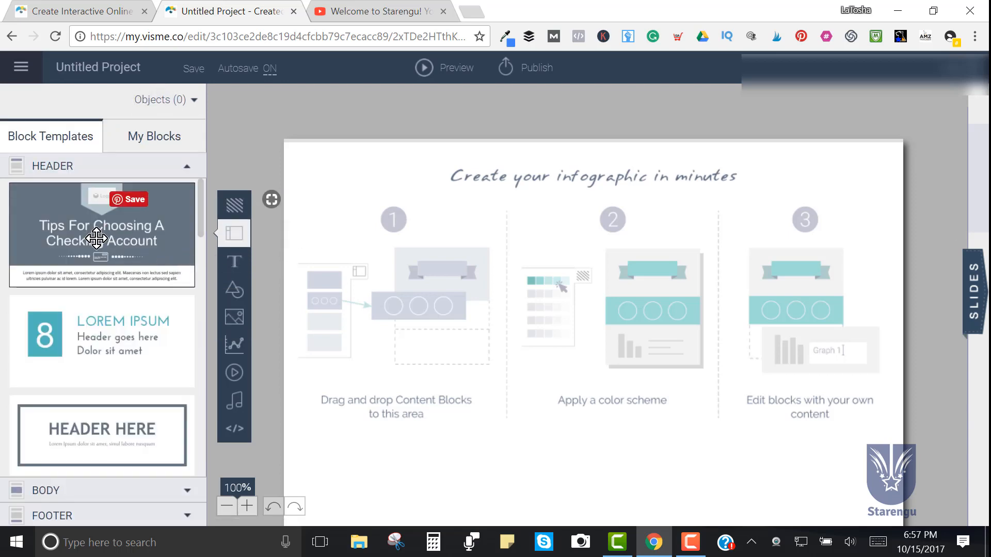
scroll(98, 243, "down", 10)
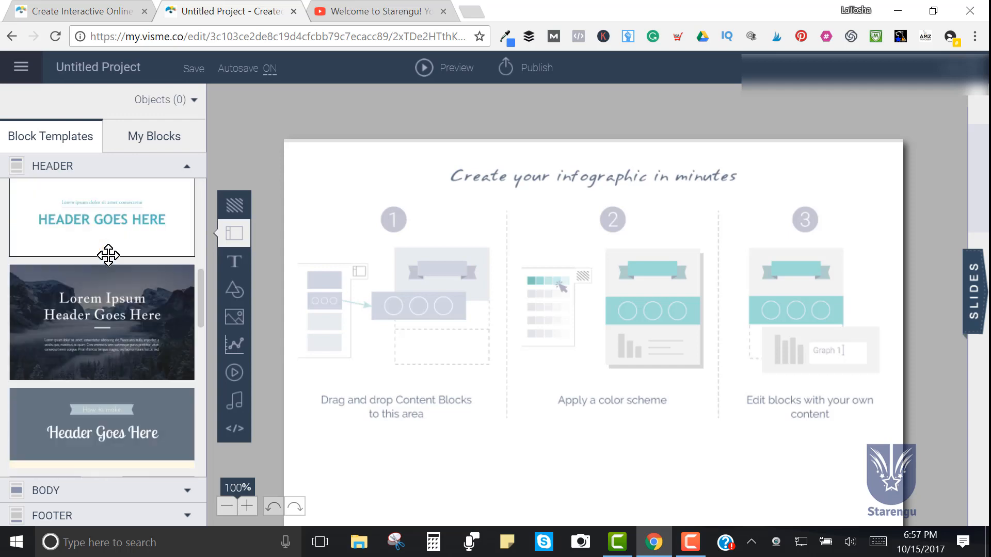
scroll(109, 255, "down", 10)
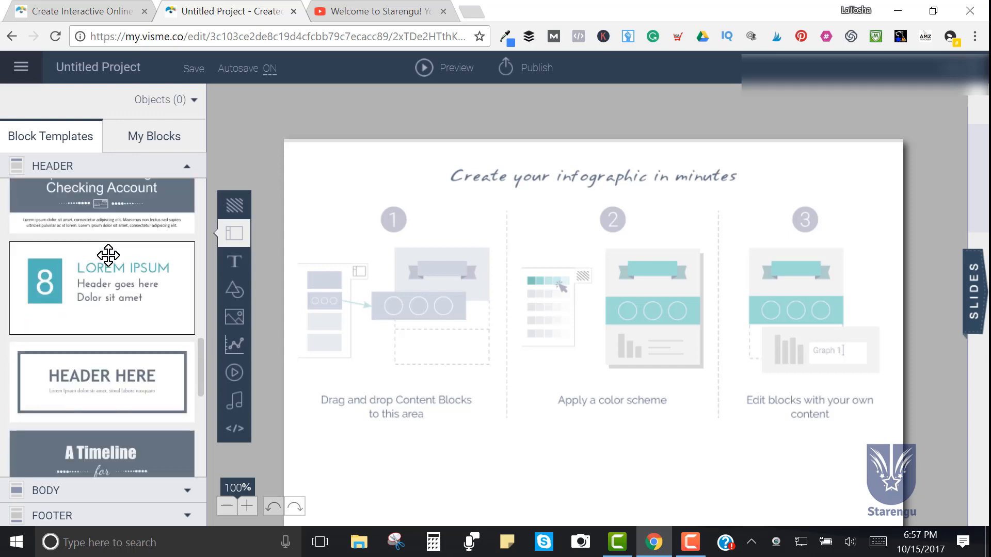
scroll(109, 255, "up", 3)
scroll(106, 259, "down", 4)
scroll(106, 258, "up", 4)
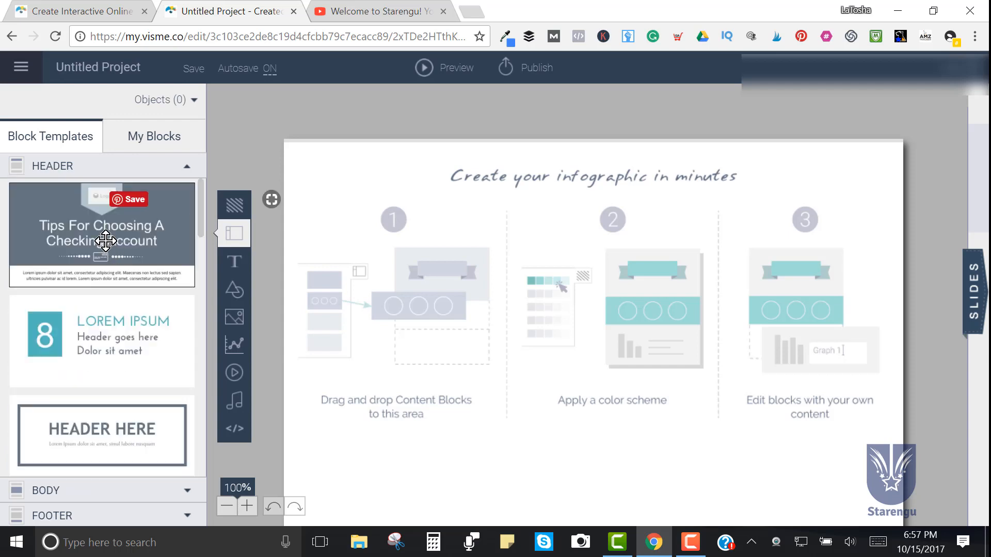
left_click_drag(106, 241, 450, 202)
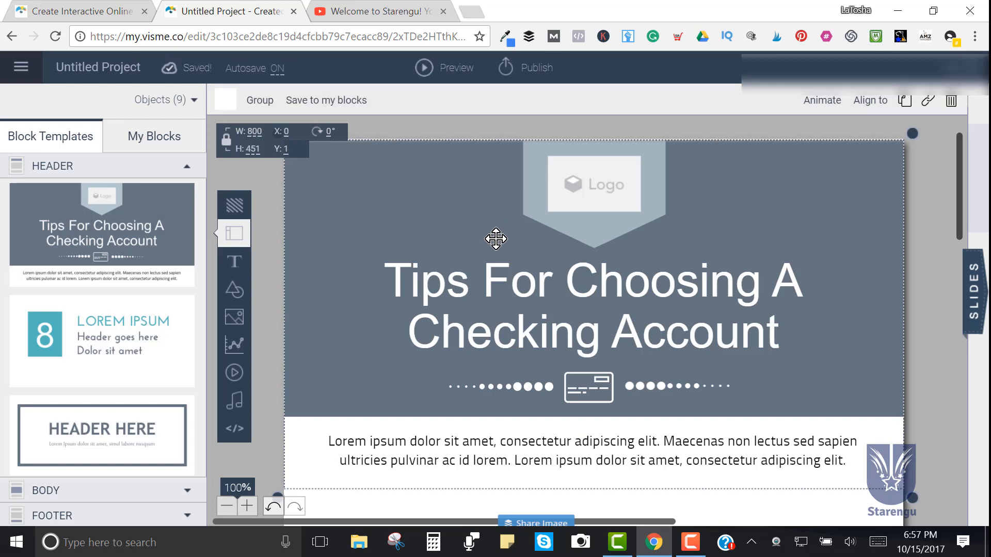
Step: Place the numbered 01–03 body block with the vase, pen and bottle opener icons directly below the header block
scroll(493, 237, "down", 2)
scroll(413, 258, "down", 1)
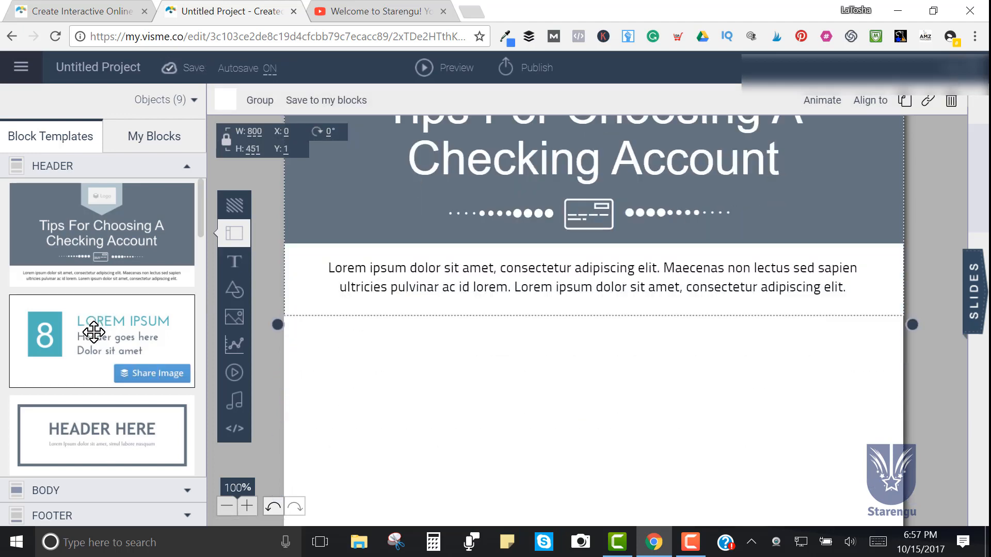
scroll(119, 350, "down", 10)
scroll(119, 351, "down", 10)
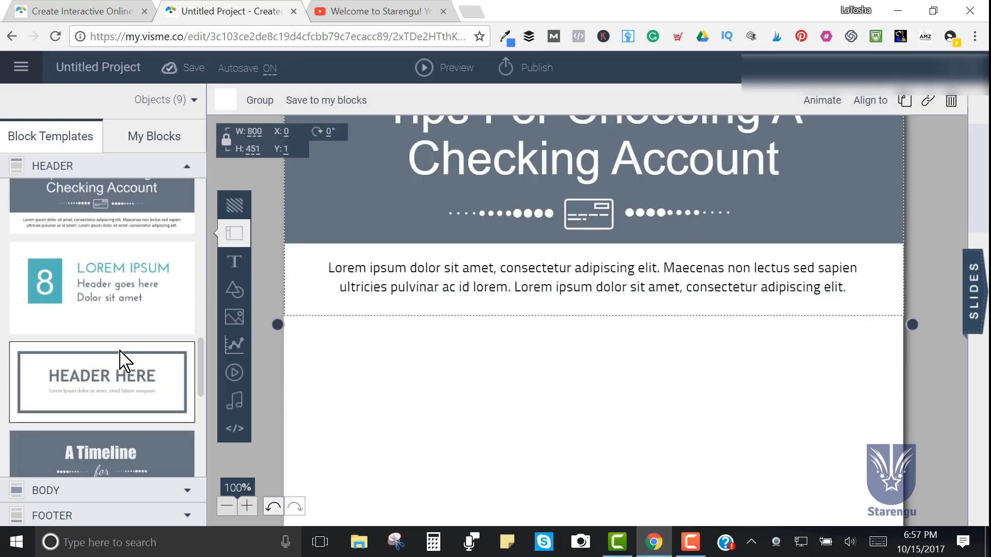
left_click(141, 497)
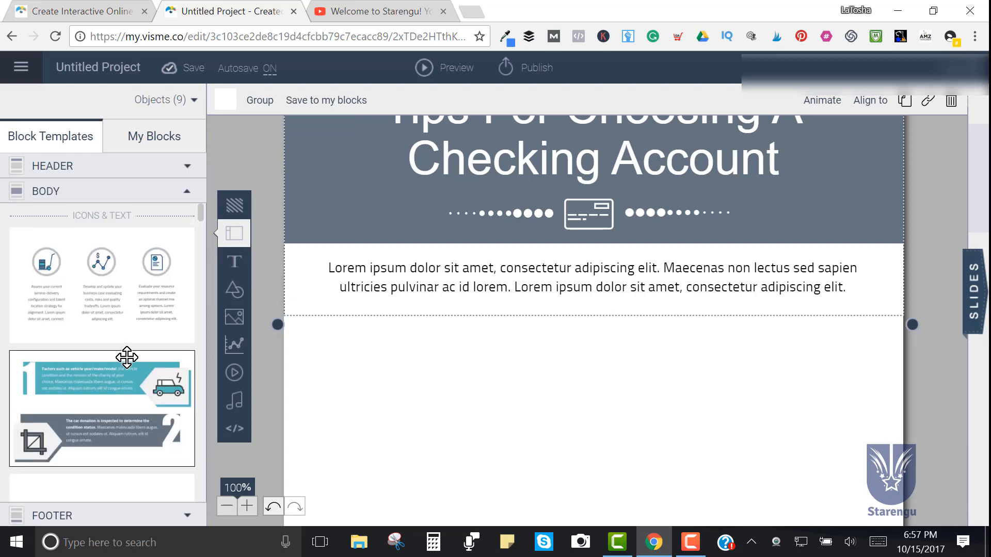
scroll(126, 357, "down", 8)
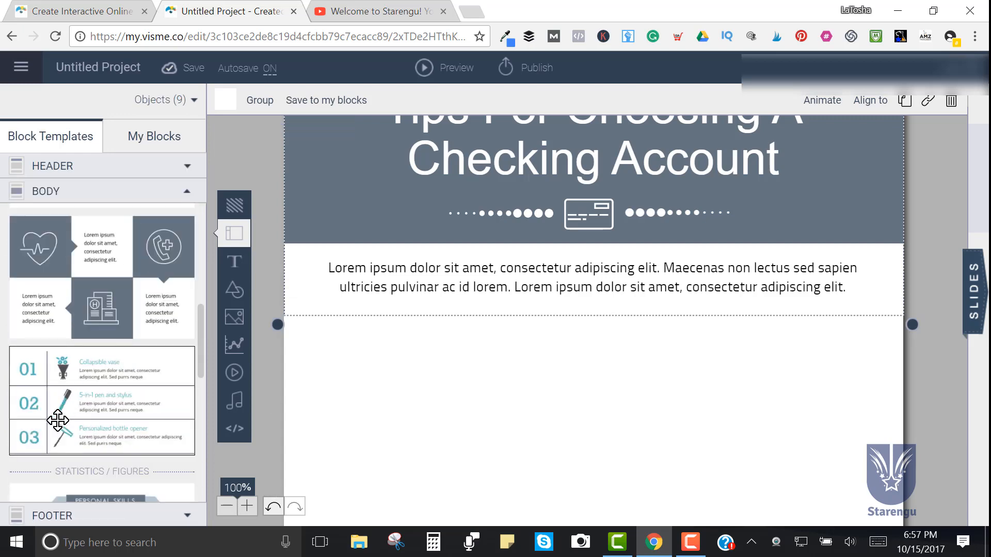
left_click_drag(91, 420, 464, 387)
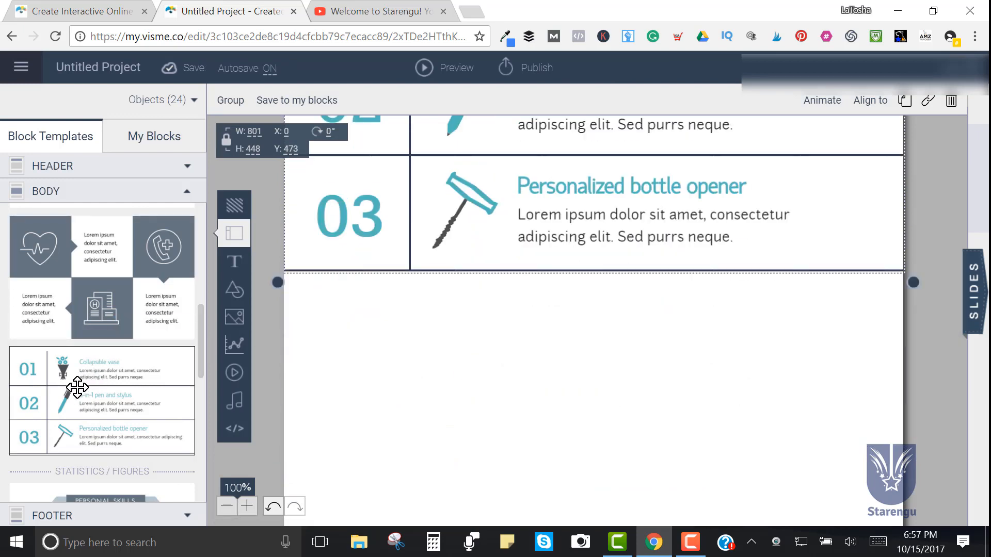
Step: Add a second copy of the numbered 01–03 block below the first and lengthen its first vertical divider upward to 169
left_click_drag(77, 387, 456, 315)
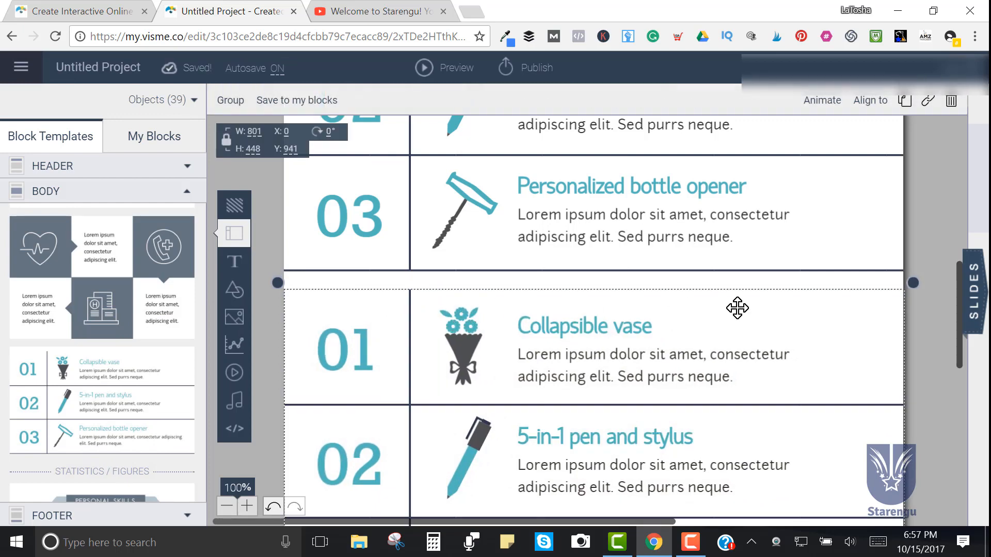
left_click(939, 366)
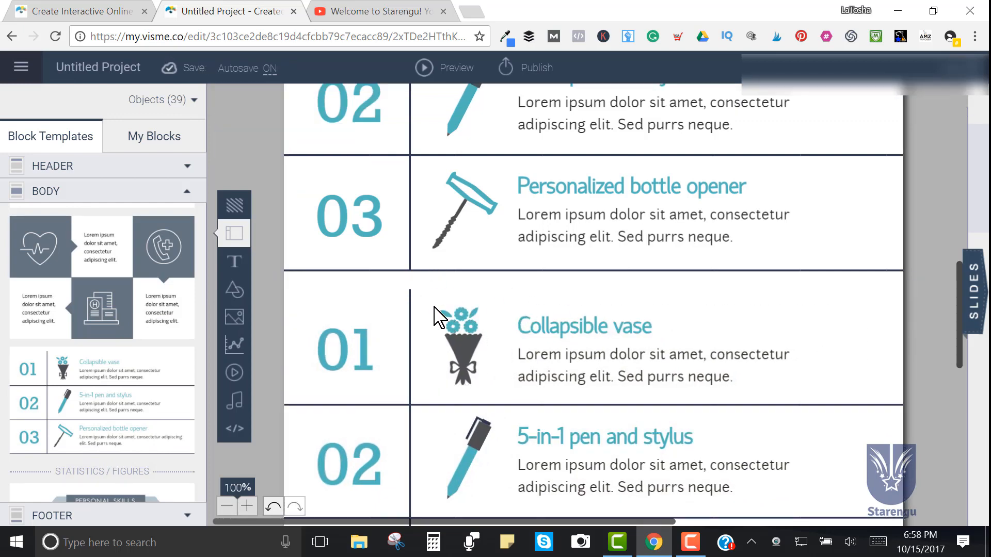
left_click(409, 299)
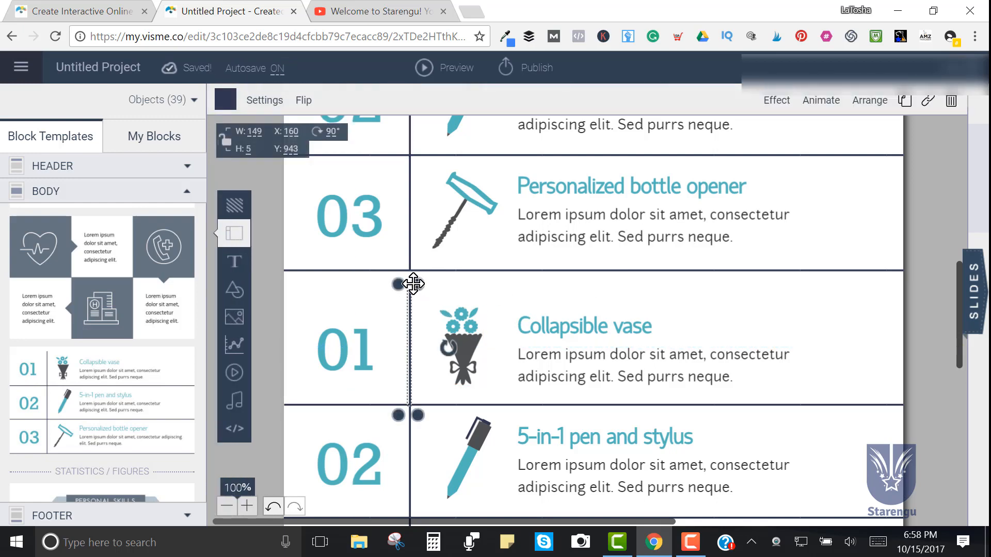
left_click_drag(413, 284, 408, 269)
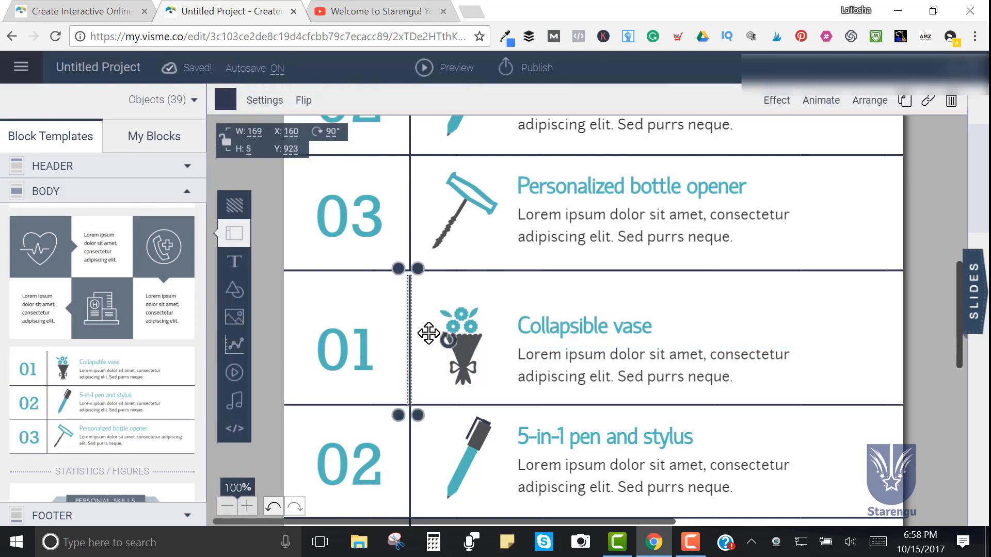
Step: Examine the body content blocks for statistics and figures, charts and graphs, images and text, and icons and text
scroll(149, 432, "down", 5)
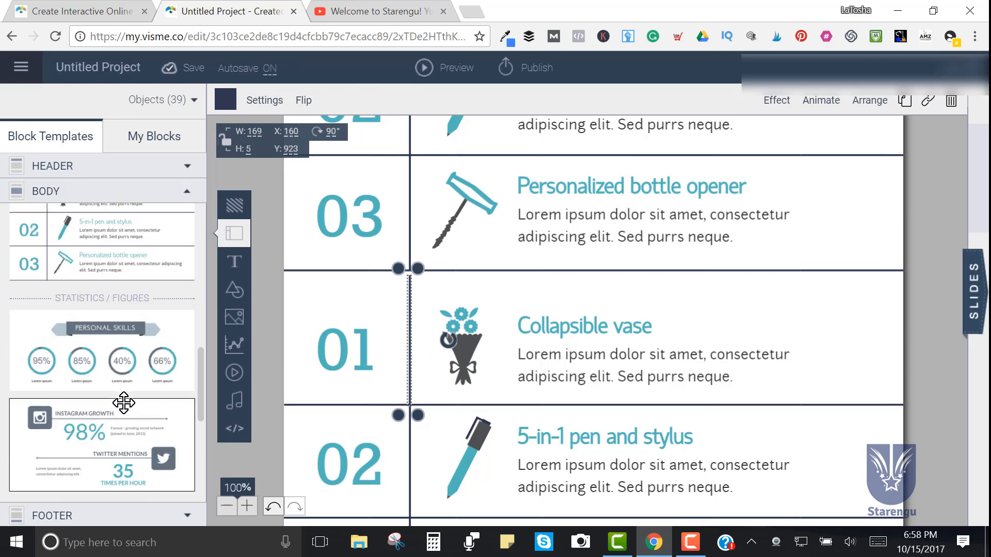
scroll(132, 386, "down", 3)
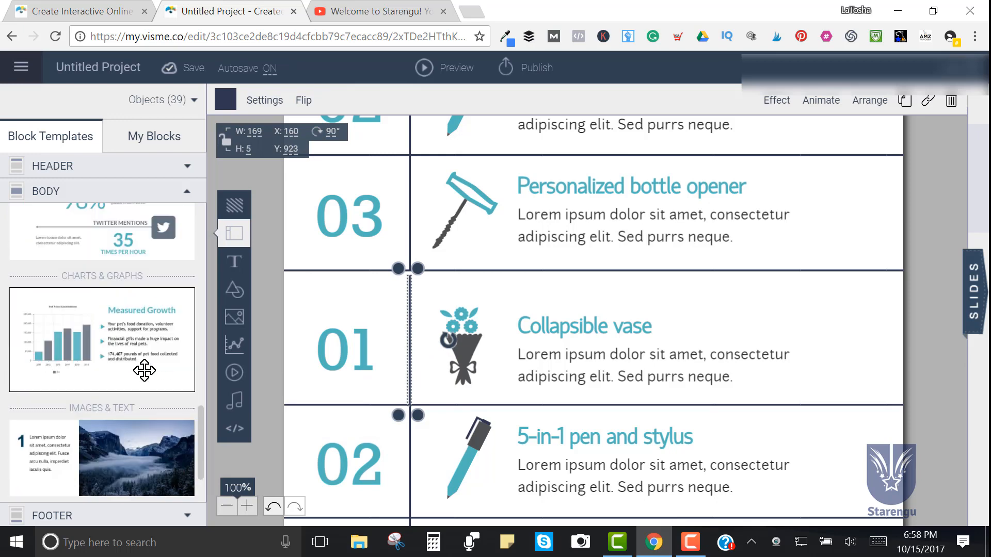
scroll(145, 376, "down", 5)
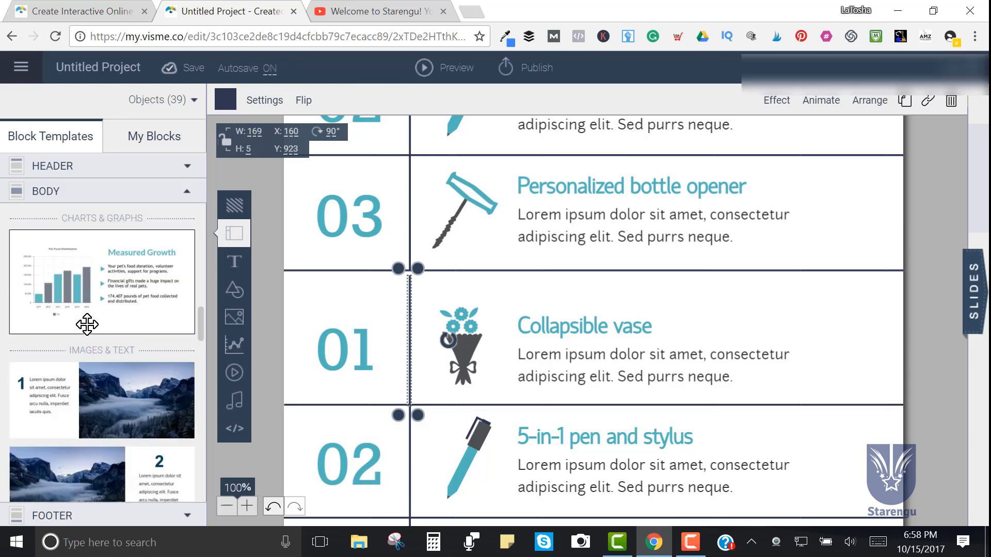
scroll(92, 329, "down", 3)
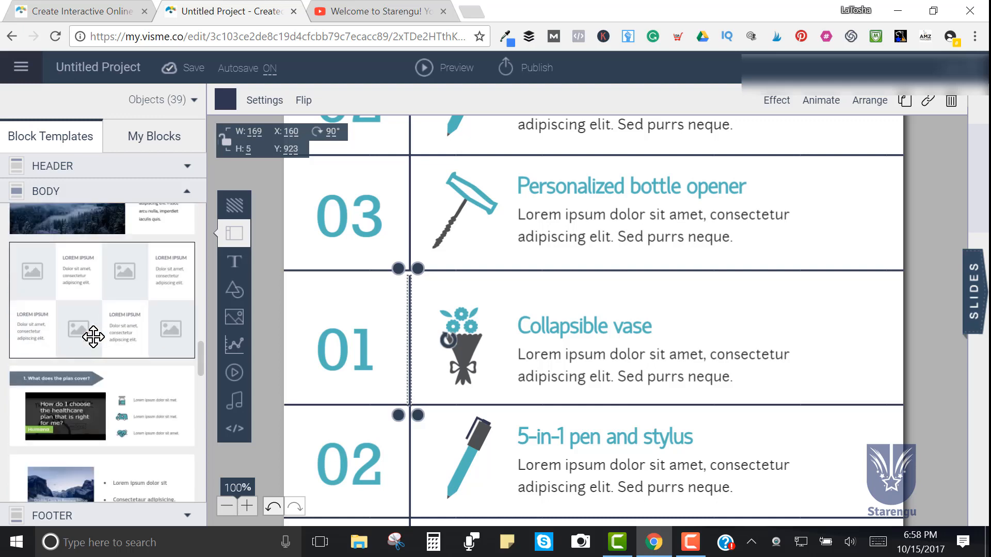
scroll(93, 337, "up", 4)
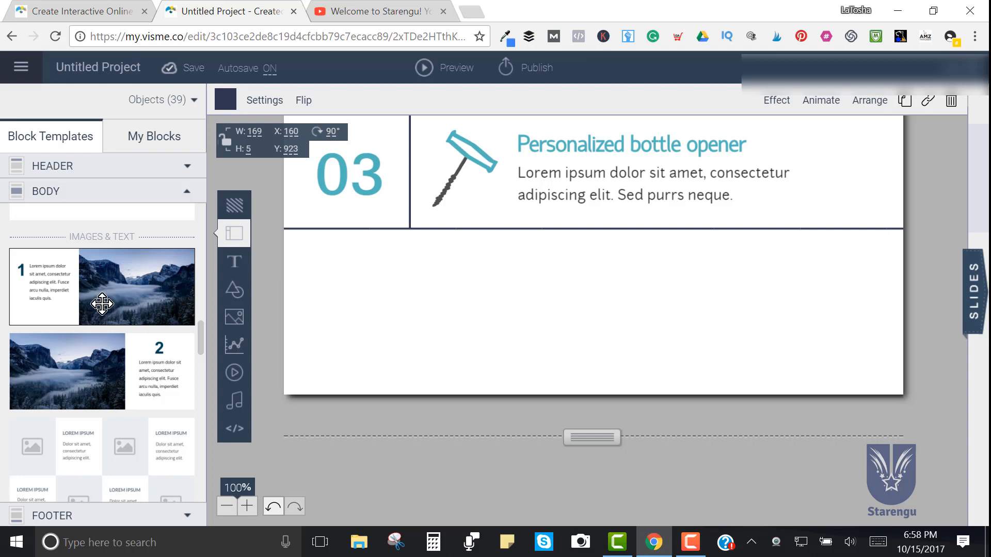
scroll(92, 329, "up", 4)
scroll(93, 333, "up", 1)
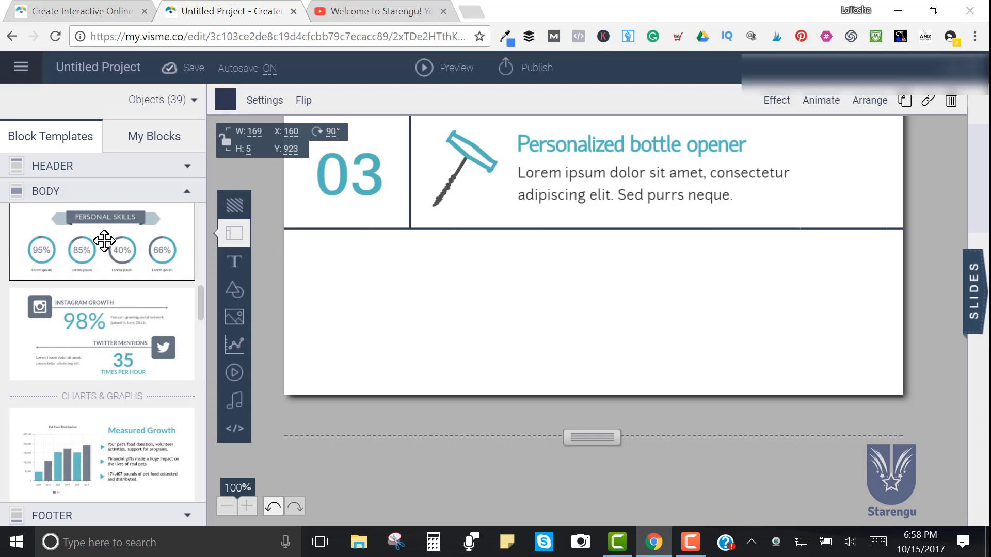
scroll(87, 356, "down", 3)
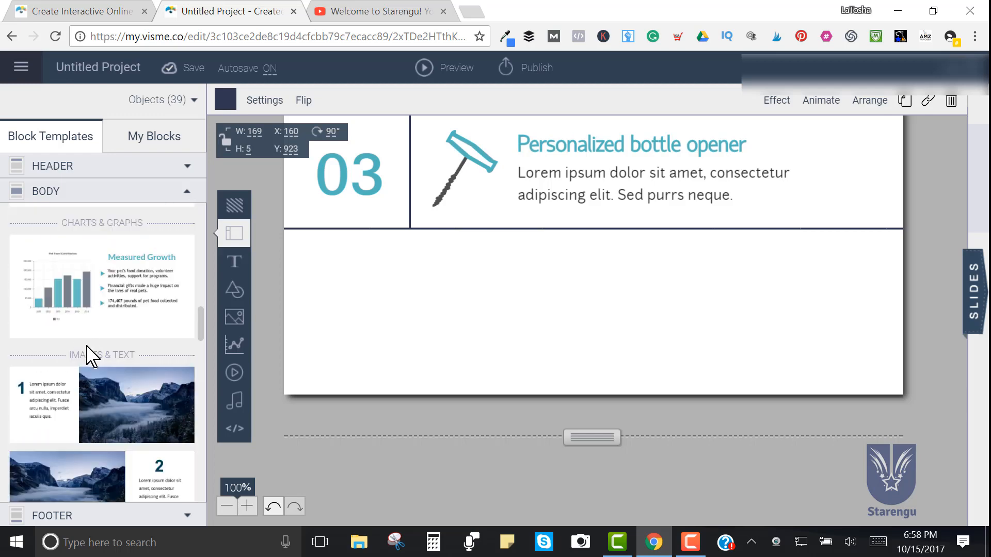
scroll(88, 351, "up", 5)
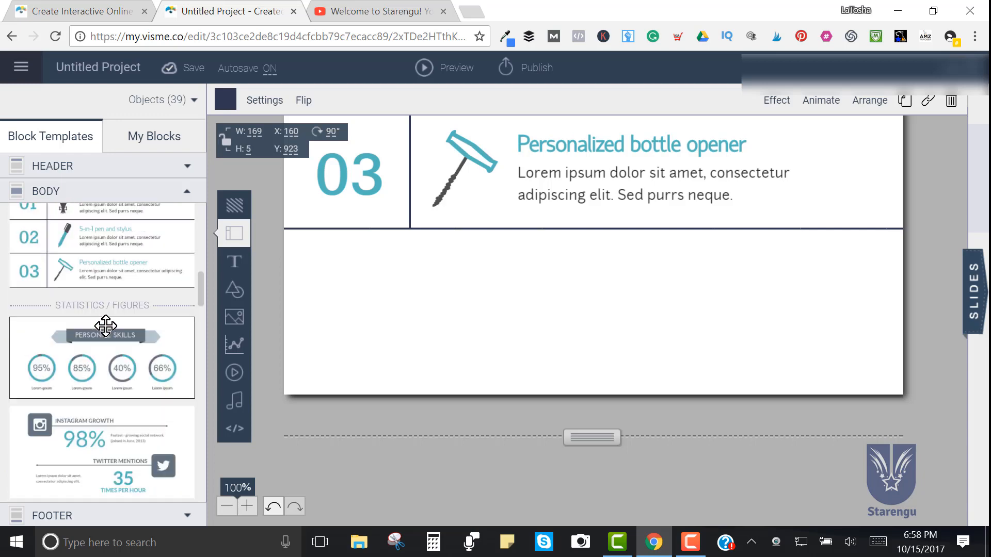
scroll(107, 356, "up", 5)
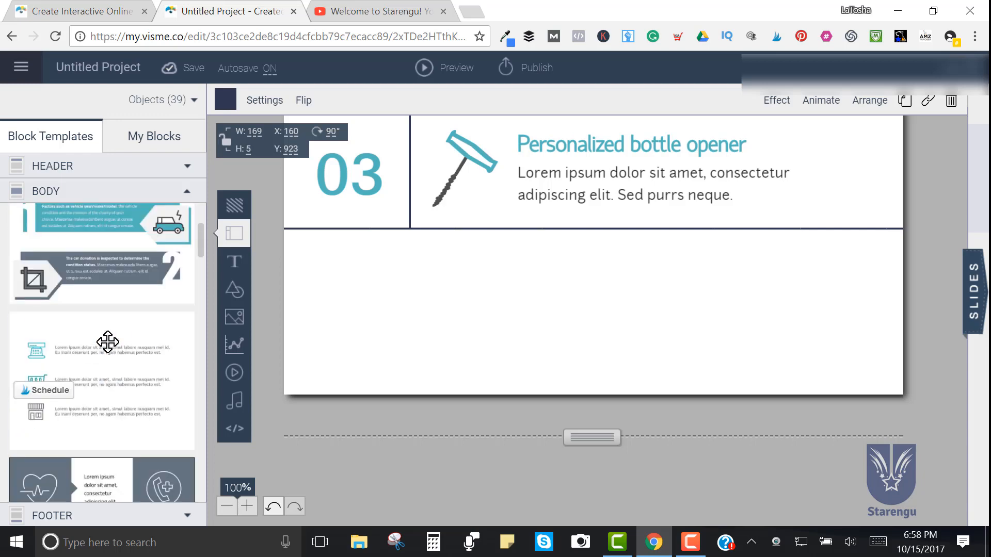
scroll(107, 342, "up", 2)
Step: Place the Personal Skills statistics block below the second numbered list and lengthen the canvas to leave empty space beneath it
scroll(111, 348, "down", 6)
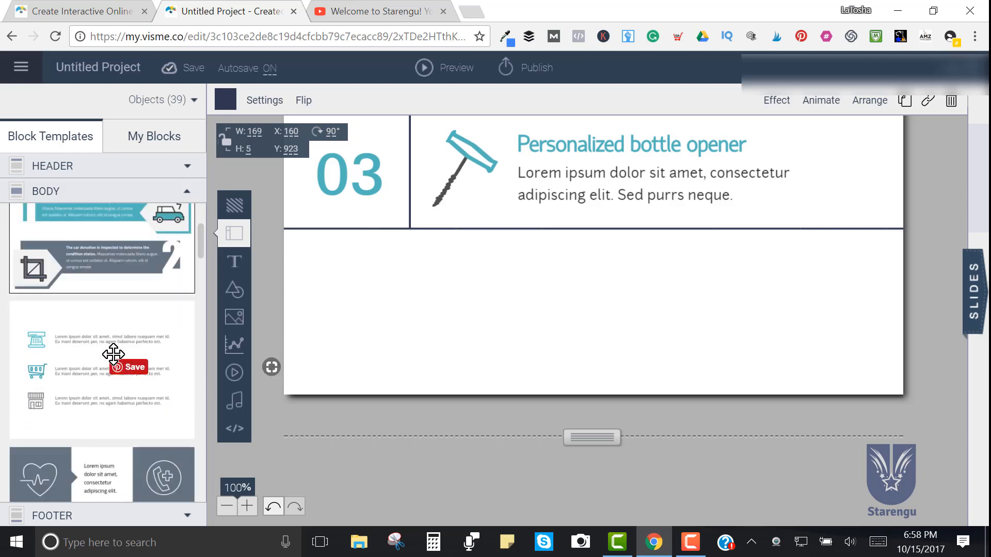
scroll(113, 354, "down", 4)
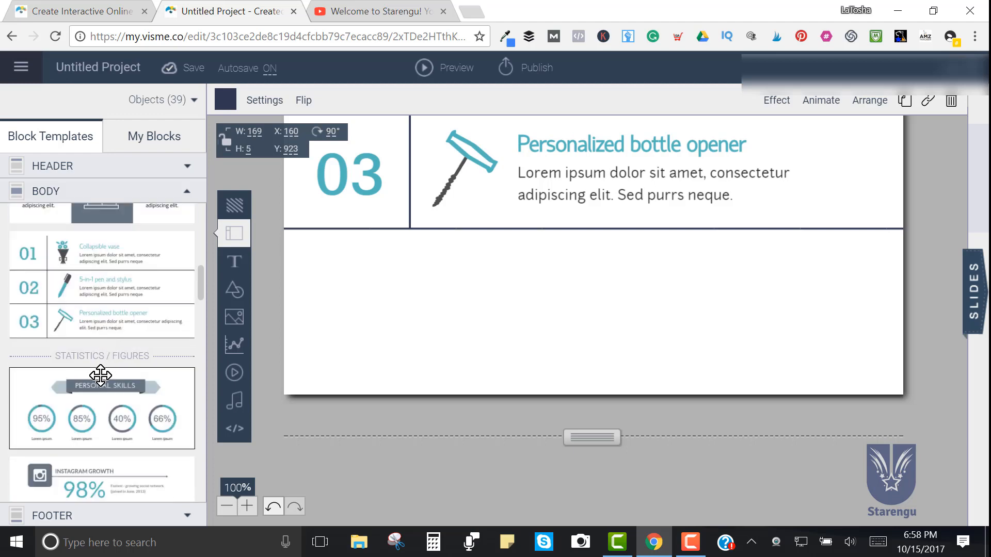
left_click_drag(106, 397, 464, 260)
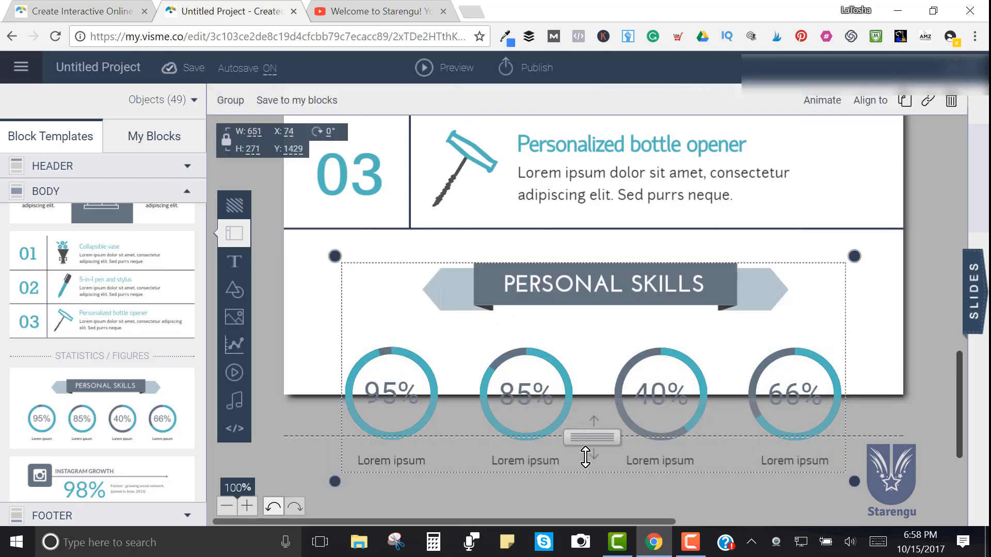
scroll(606, 438, "down", 2)
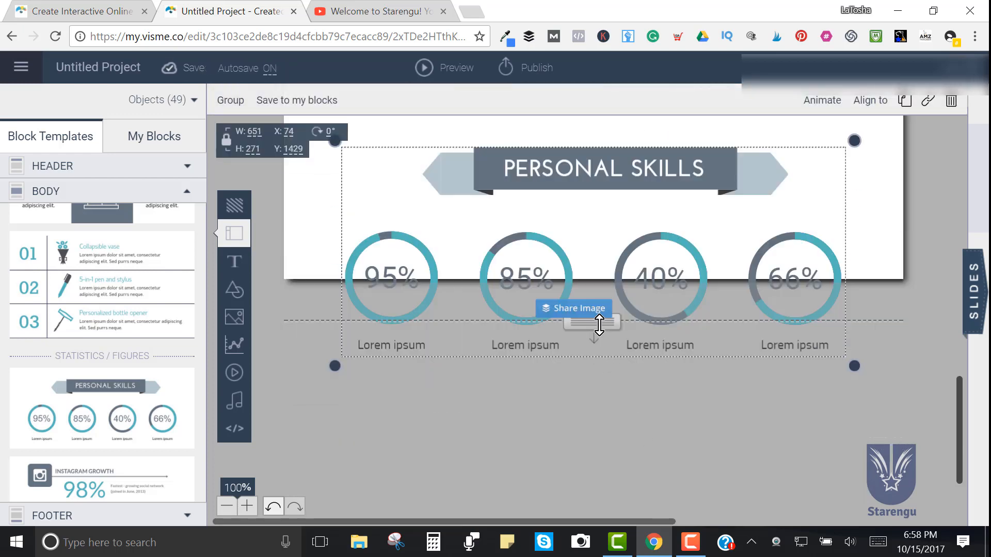
left_click_drag(599, 324, 595, 405)
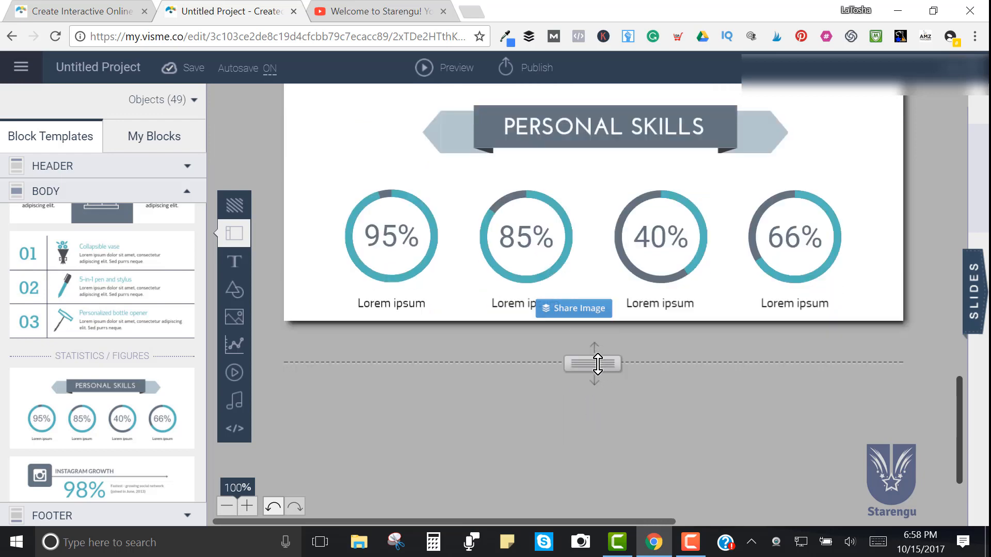
left_click_drag(597, 364, 594, 386)
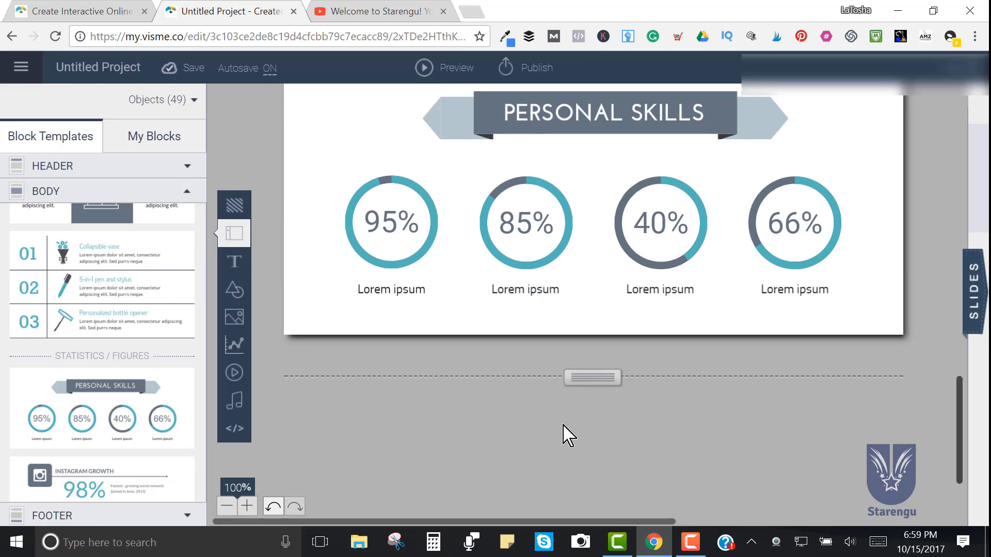
left_click_drag(595, 377, 586, 499)
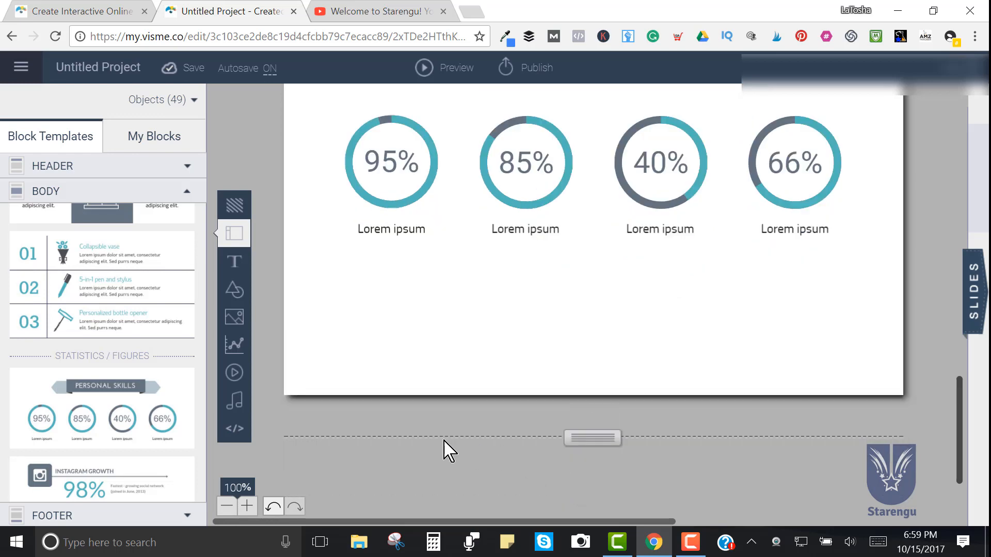
Step: Browse the footer blocks and place the Contact Us footer with logo and social icons below the Personal Skills block
scroll(95, 460, "down", 10)
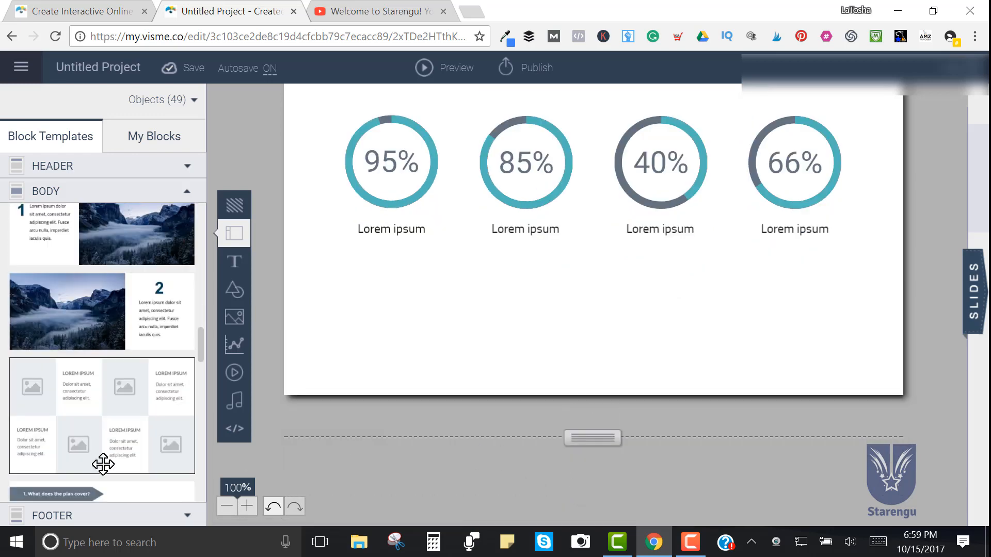
left_click(115, 517)
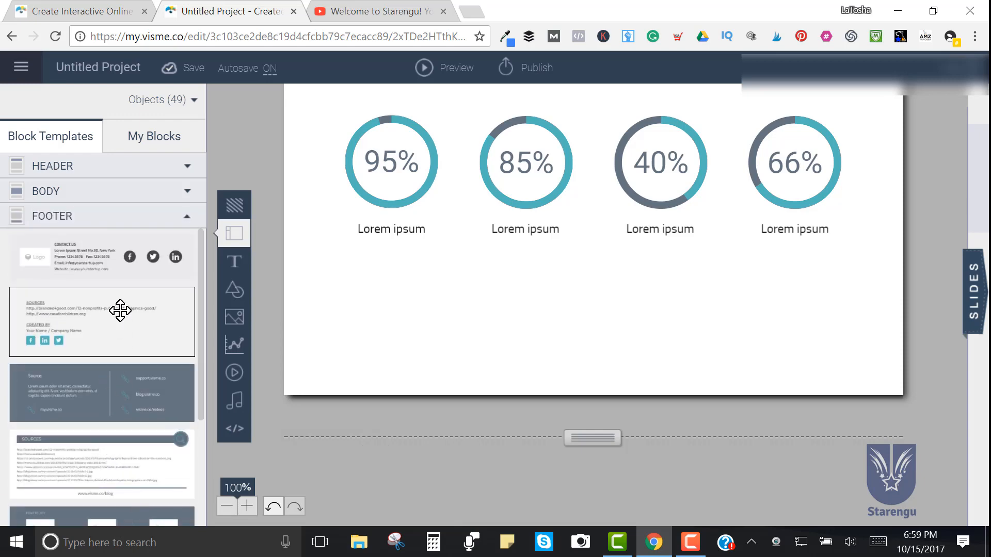
scroll(98, 294, "down", 2)
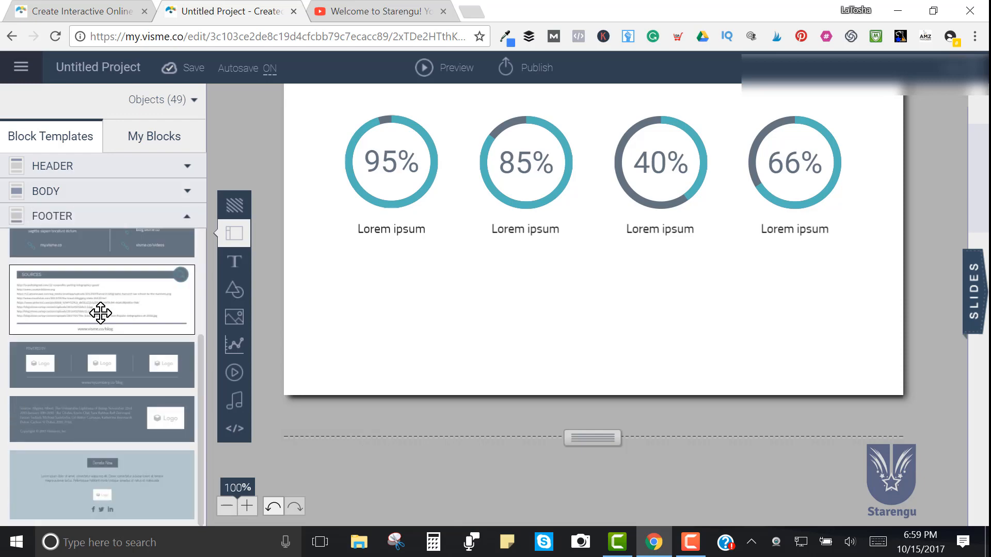
scroll(104, 312, "up", 3)
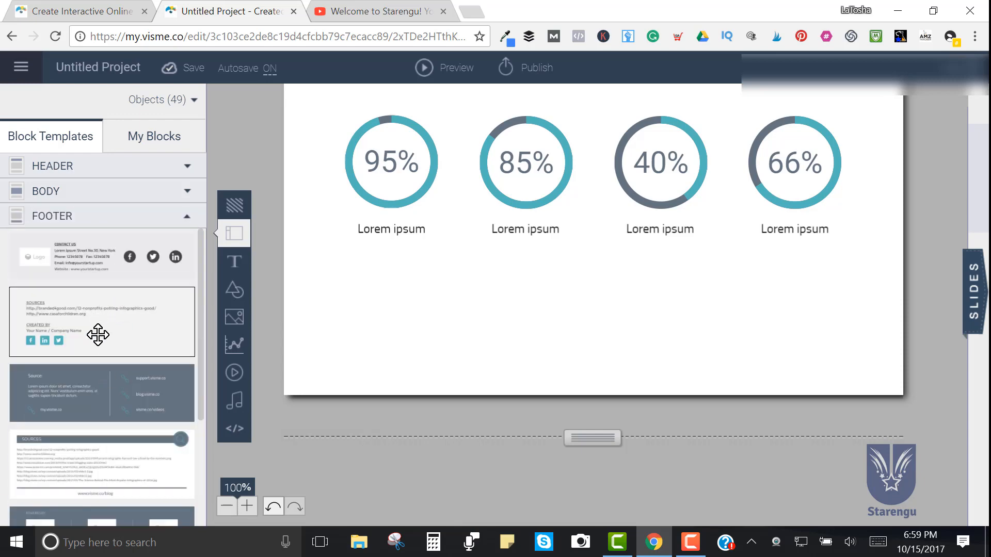
left_click_drag(68, 256, 425, 270)
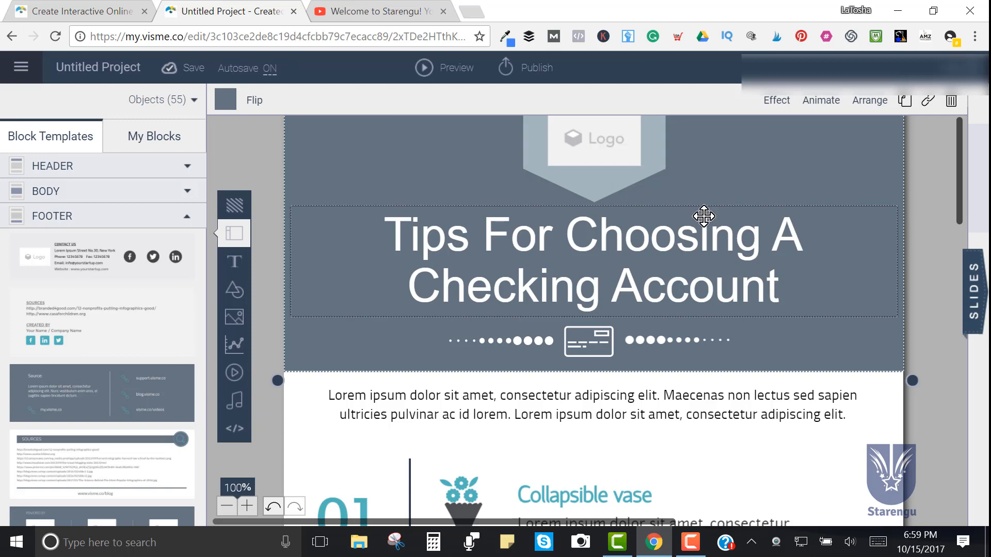
Step: Review the theme color palettes and apply the dark red palette to the whole infographic
scroll(707, 219, "up", 1)
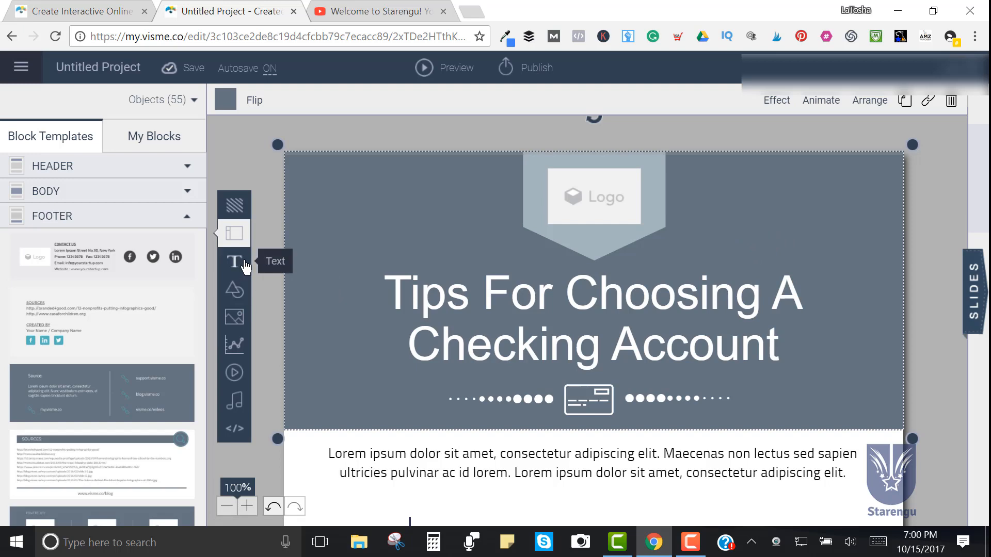
left_click(233, 211)
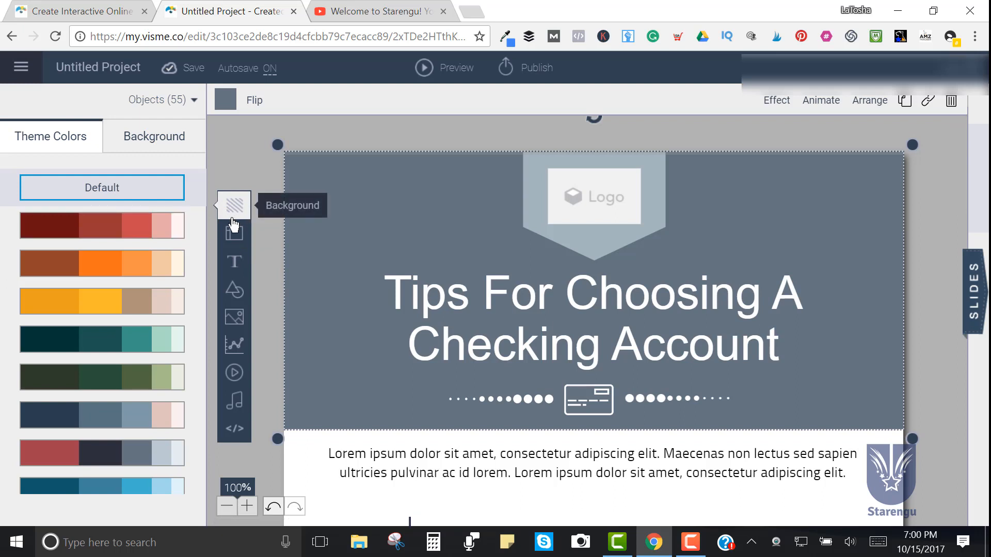
scroll(88, 242, "down", 3)
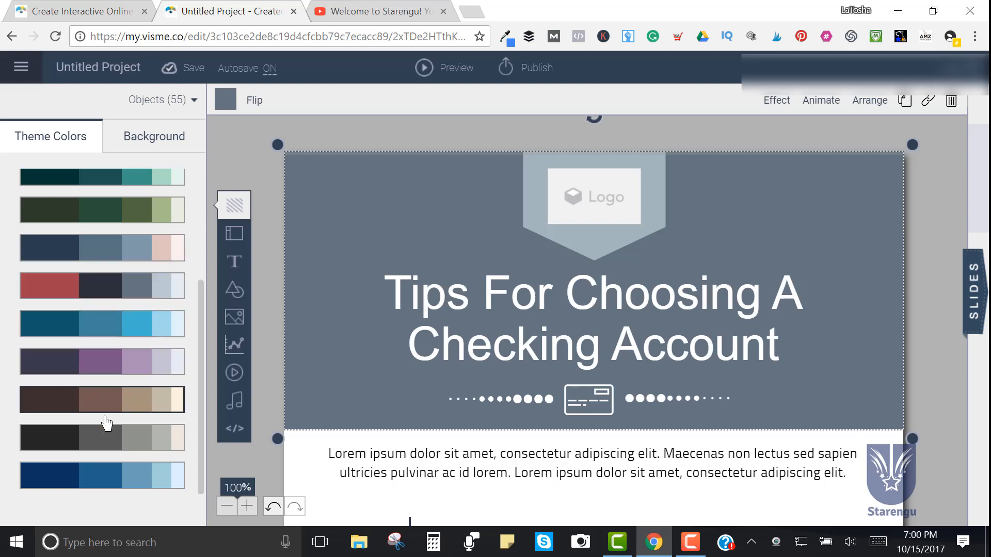
scroll(107, 375, "up", 3)
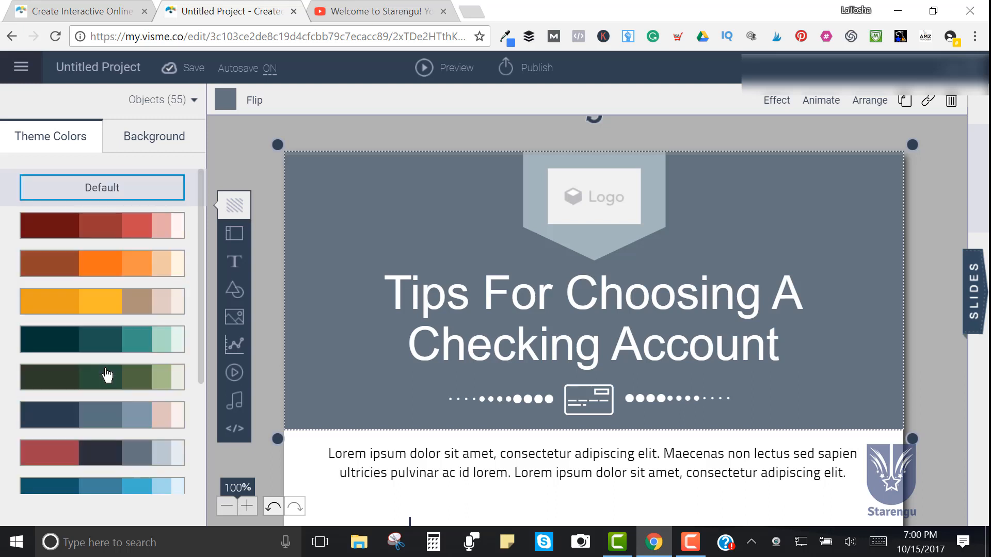
left_click(124, 228)
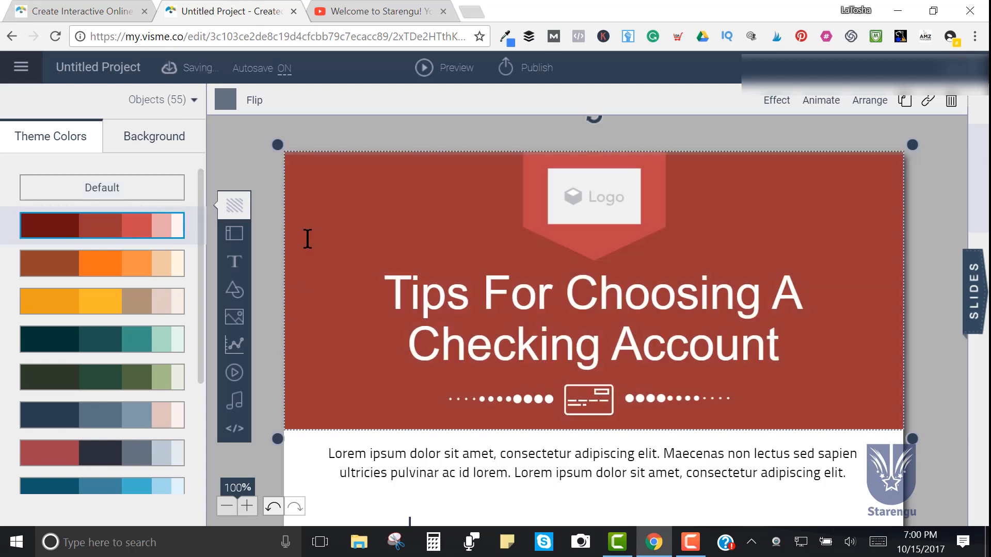
Step: Review the dark red palette across the whole infographic, and restore the default theme colors
scroll(450, 259, "down", 6)
scroll(453, 259, "down", 12)
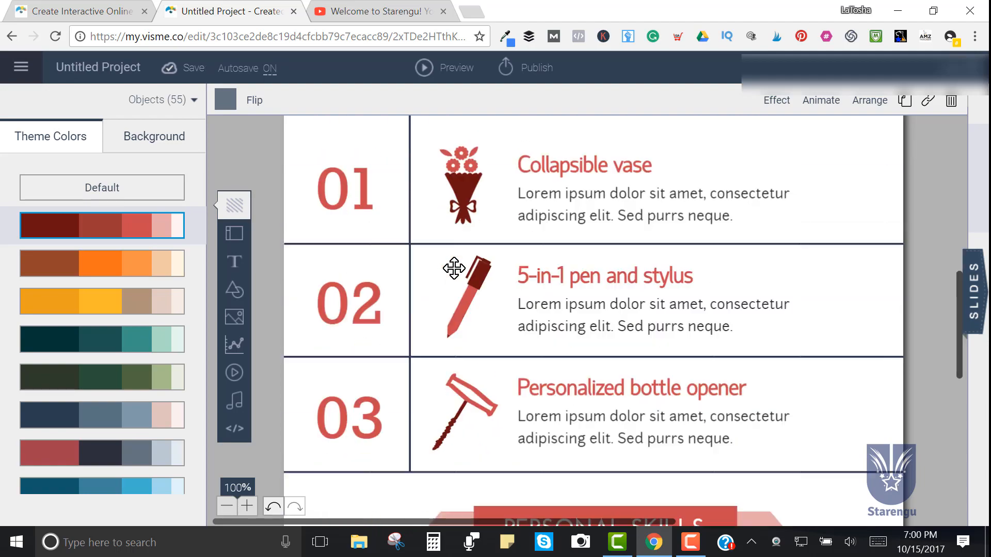
scroll(457, 281, "down", 2)
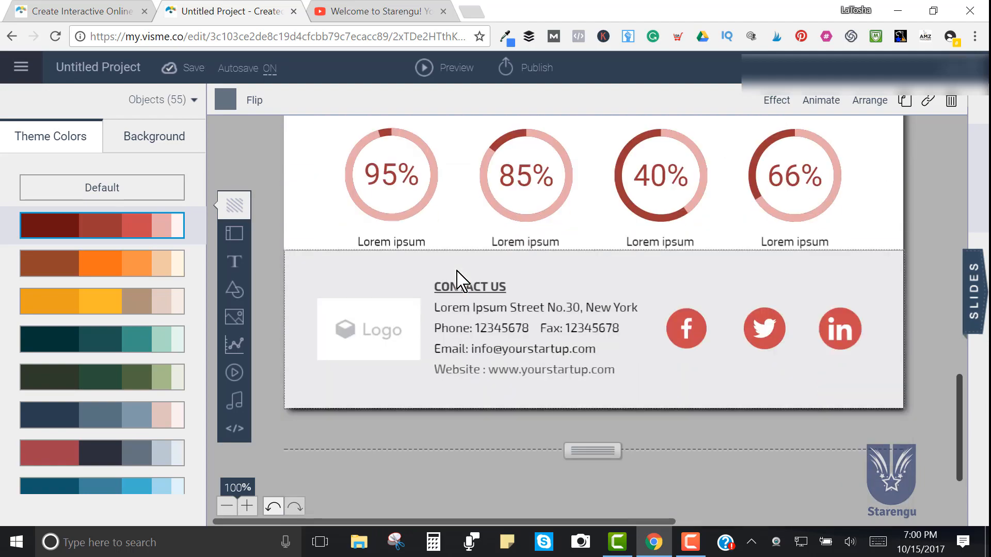
scroll(457, 281, "up", 20)
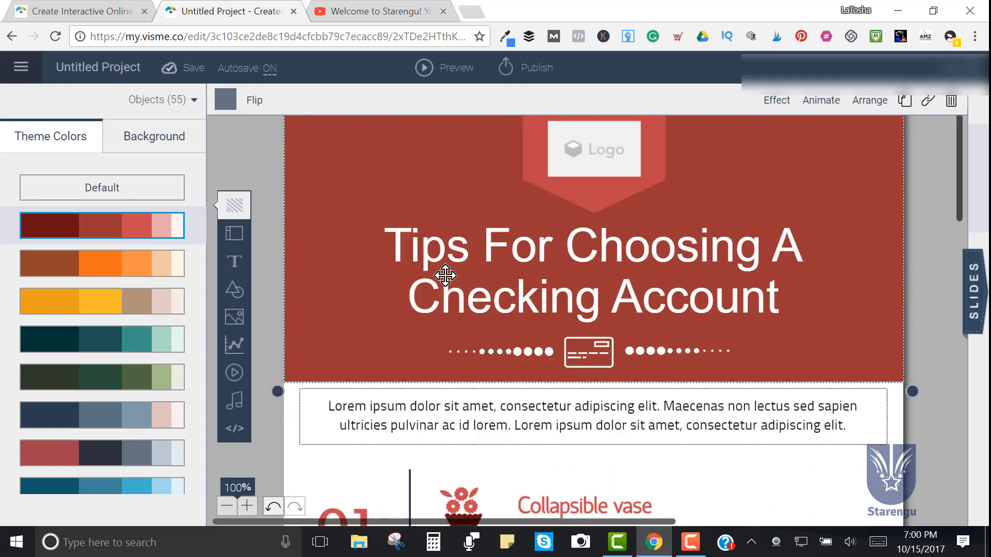
scroll(445, 276, "up", 1)
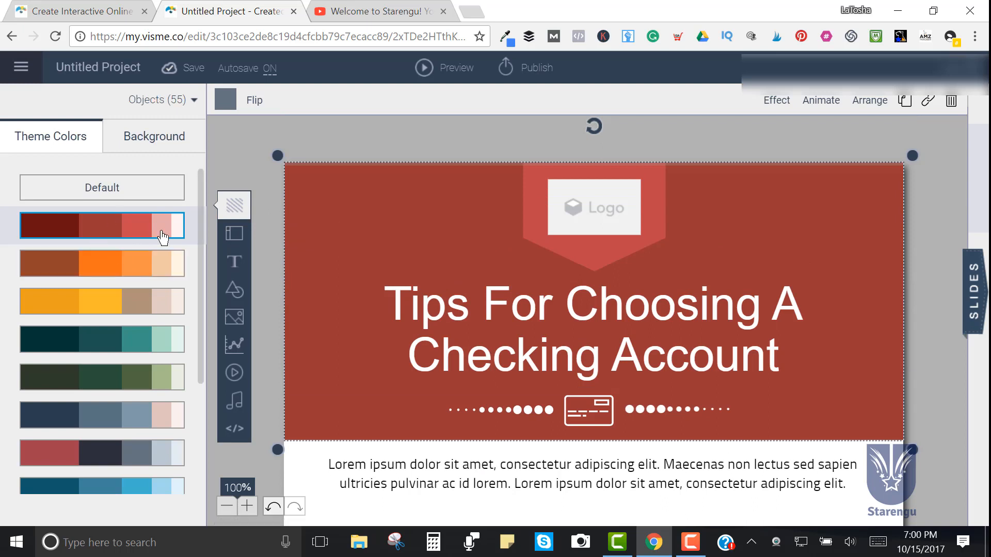
left_click(152, 194)
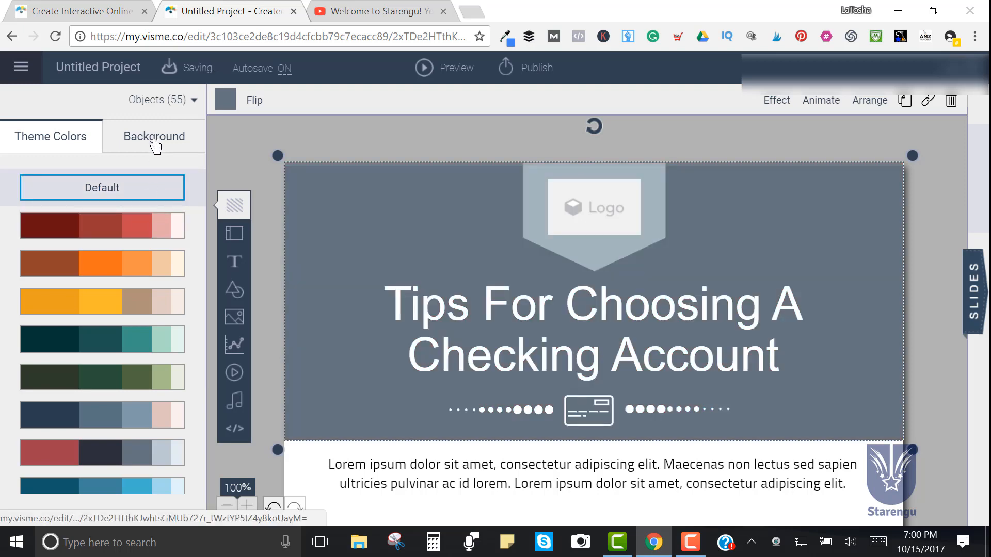
Step: Examine the new background options: solid colors, preset color palettes, saved palettes and gradient presets
left_click(154, 146)
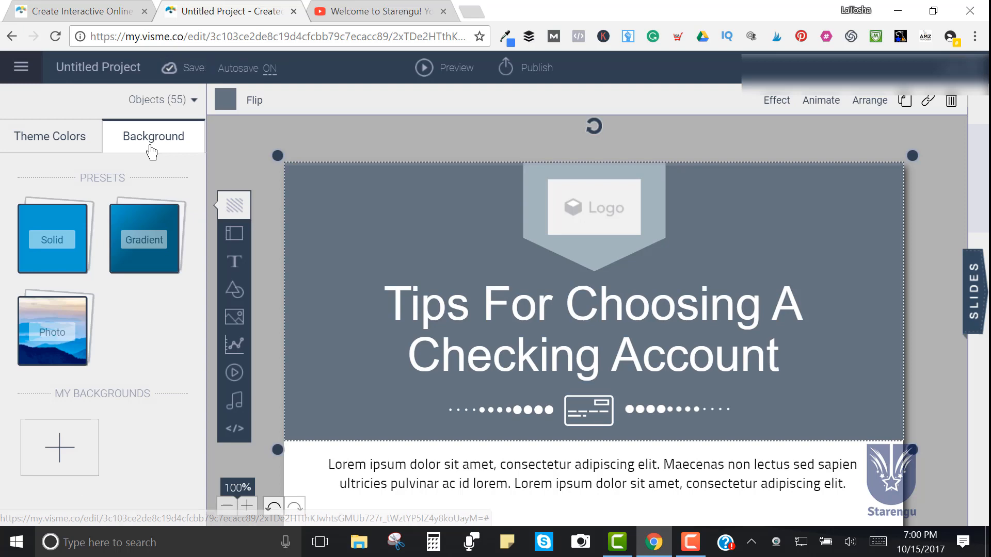
left_click(63, 460)
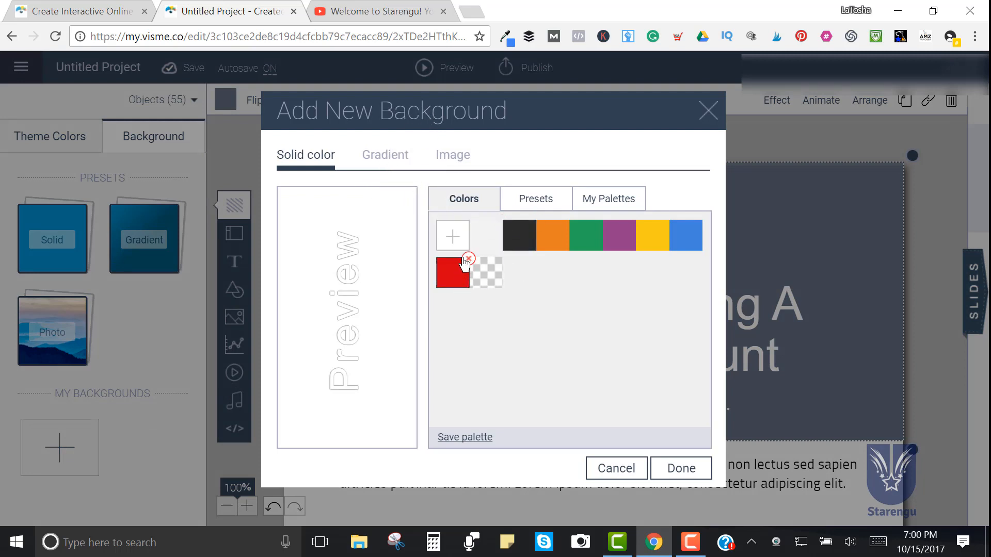
left_click(522, 211)
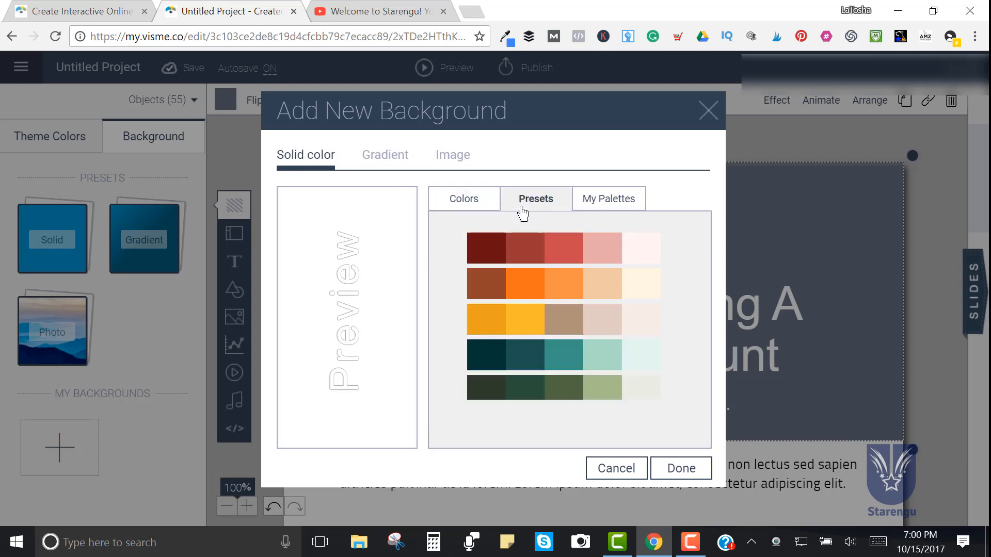
left_click(604, 203)
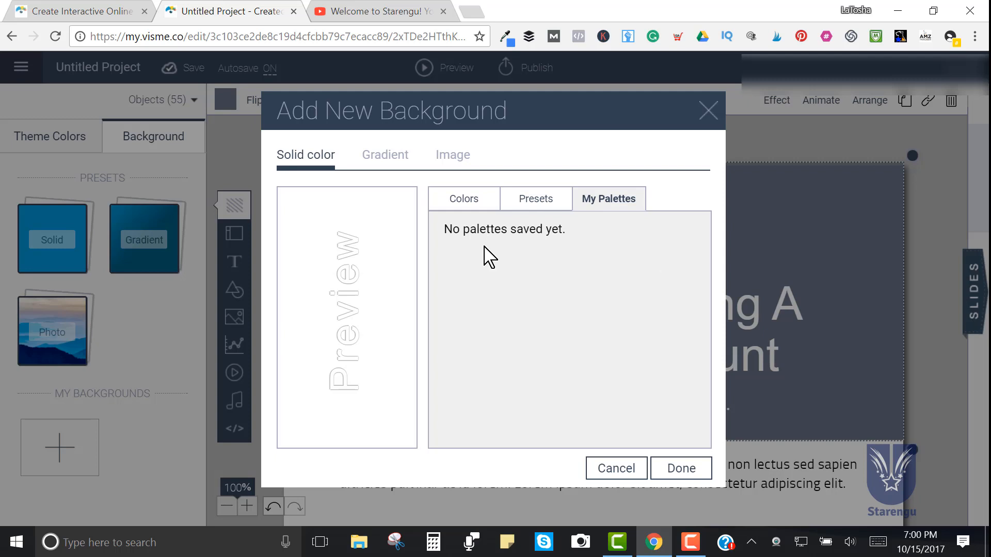
left_click(466, 201)
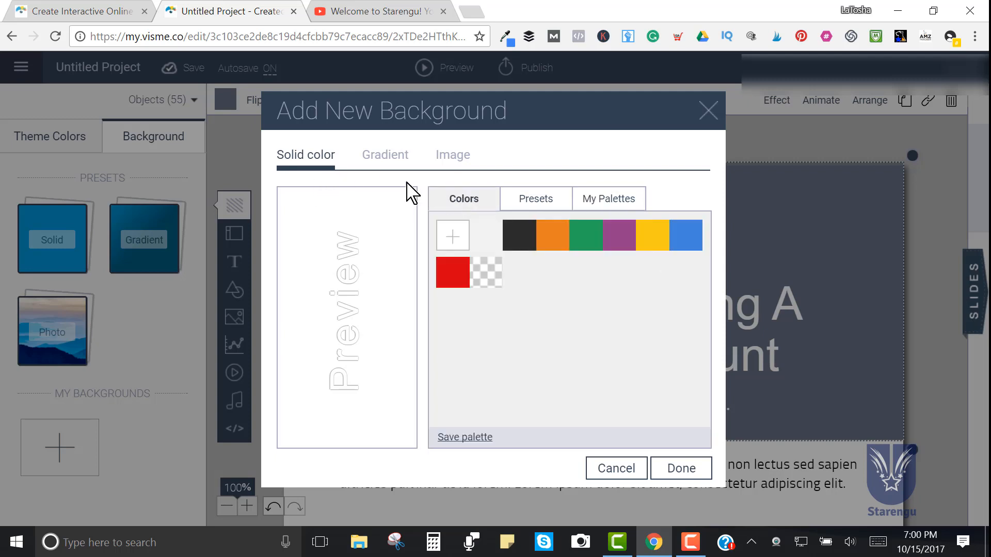
left_click(385, 157)
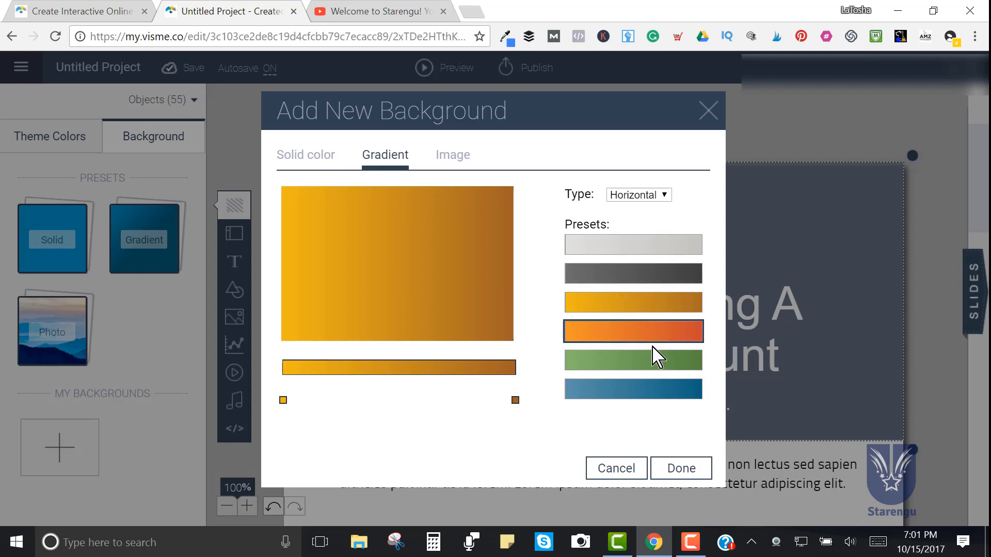
left_click(313, 164)
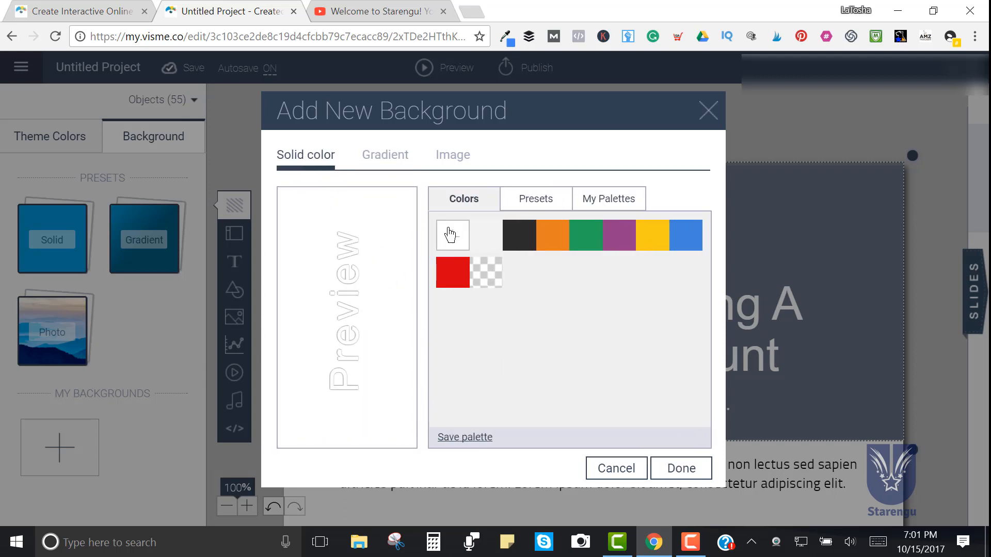
Step: Add two custom solid colors, orange #ff6141 and blue #4589ff, to the background color swatches
left_click(450, 234)
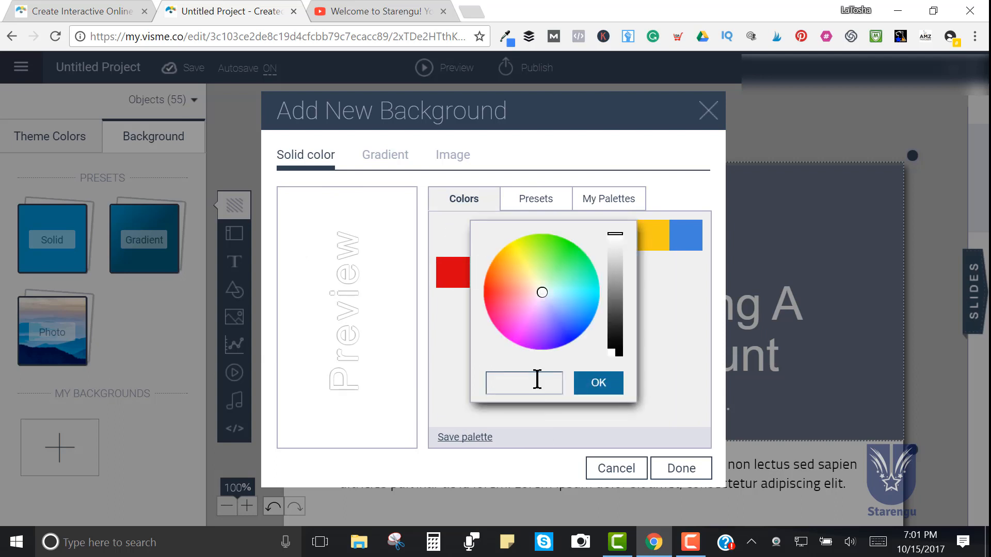
left_click(498, 284)
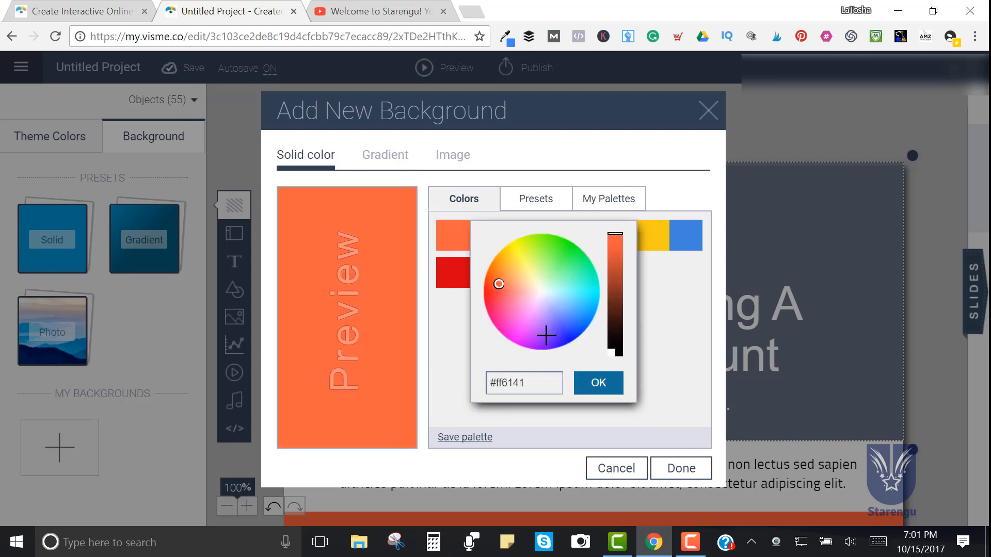
left_click(598, 390)
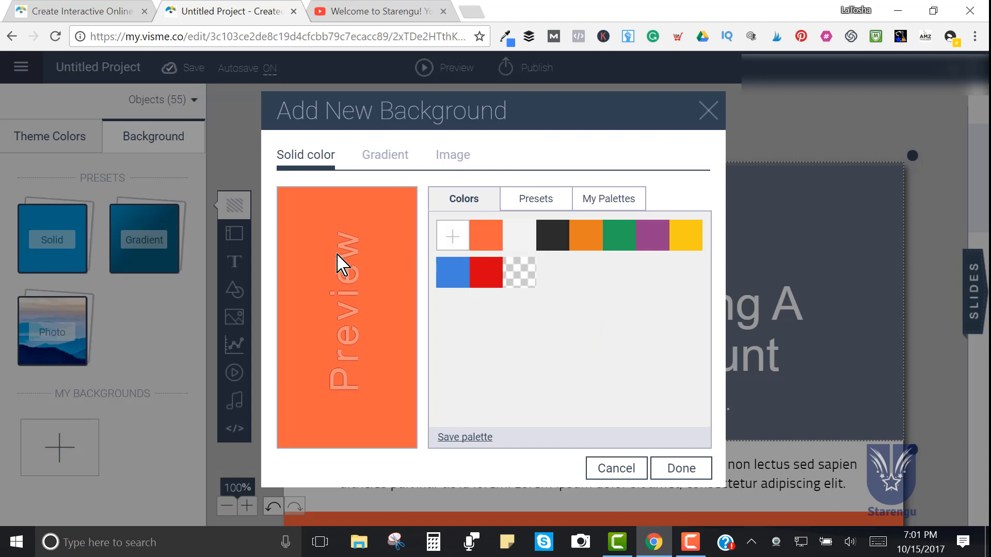
left_click(452, 236)
left_click(574, 317)
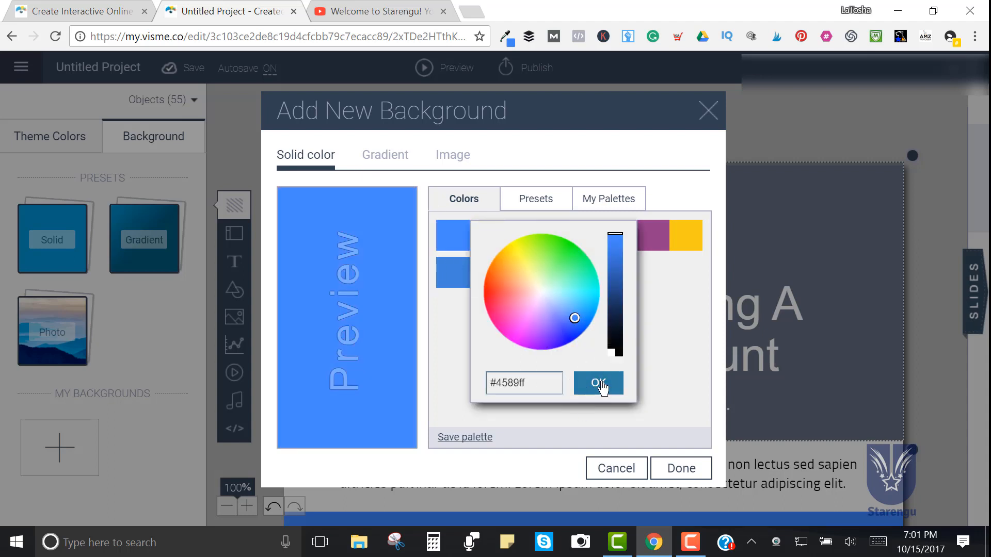
left_click(594, 384)
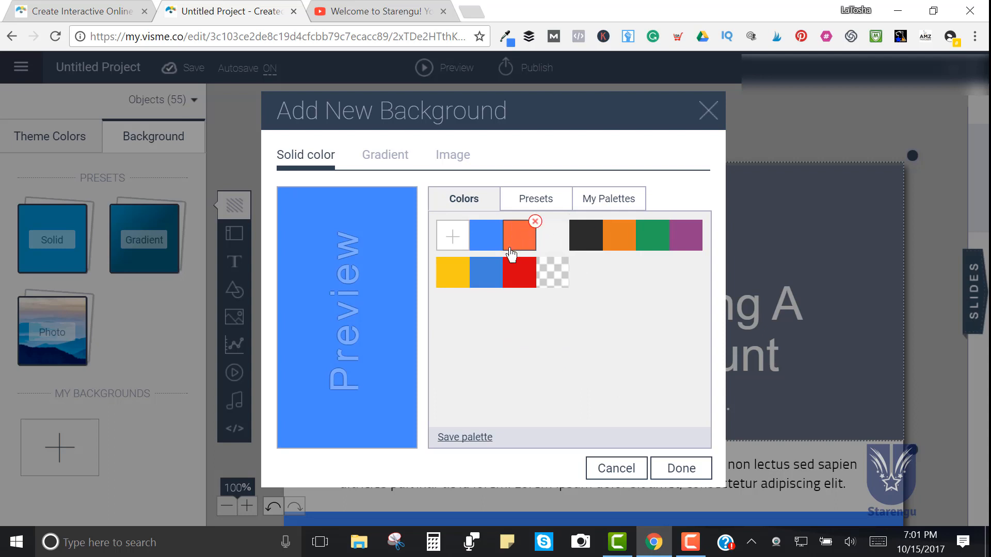
Step: Save the current background swatches as a palette named with the account owner's first name
left_click(463, 439)
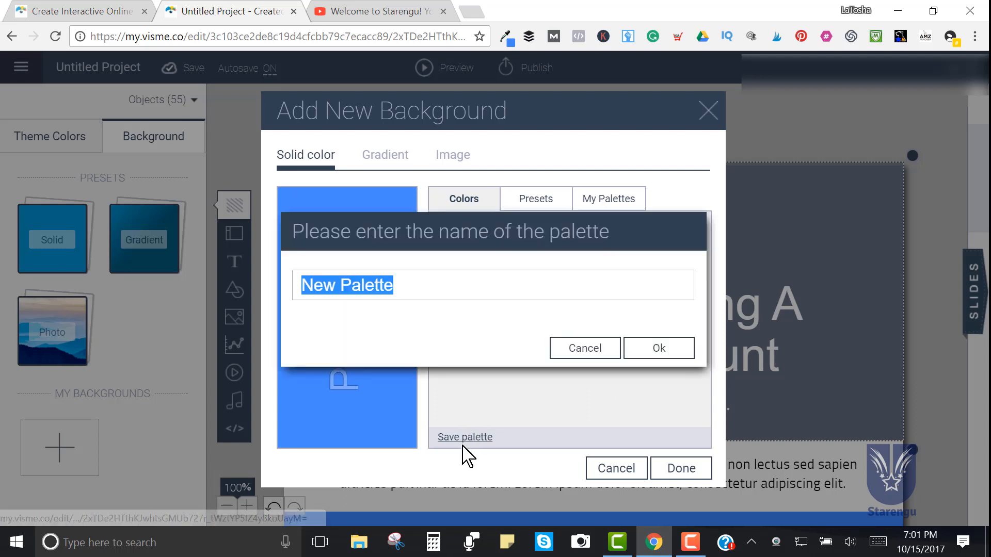
type("Tosha")
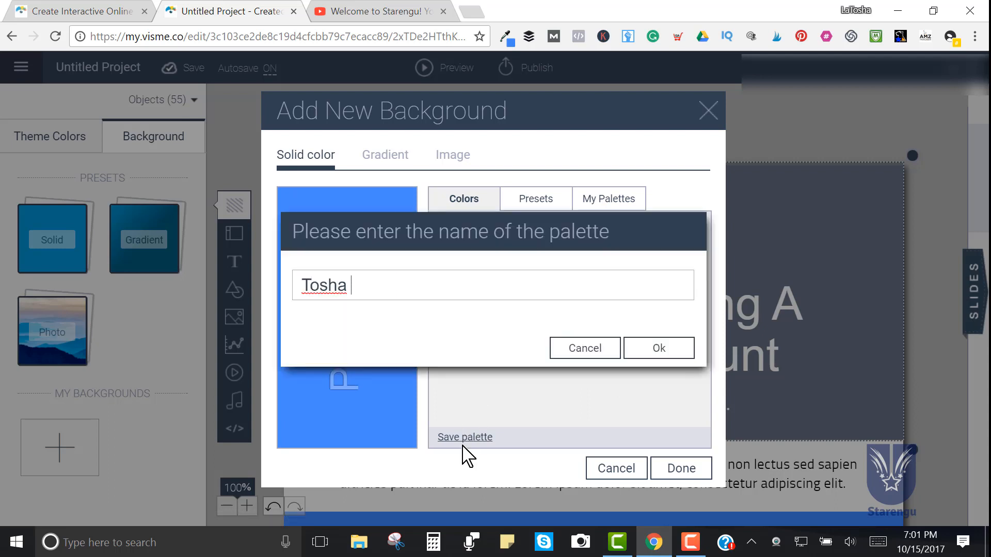
left_click(653, 355)
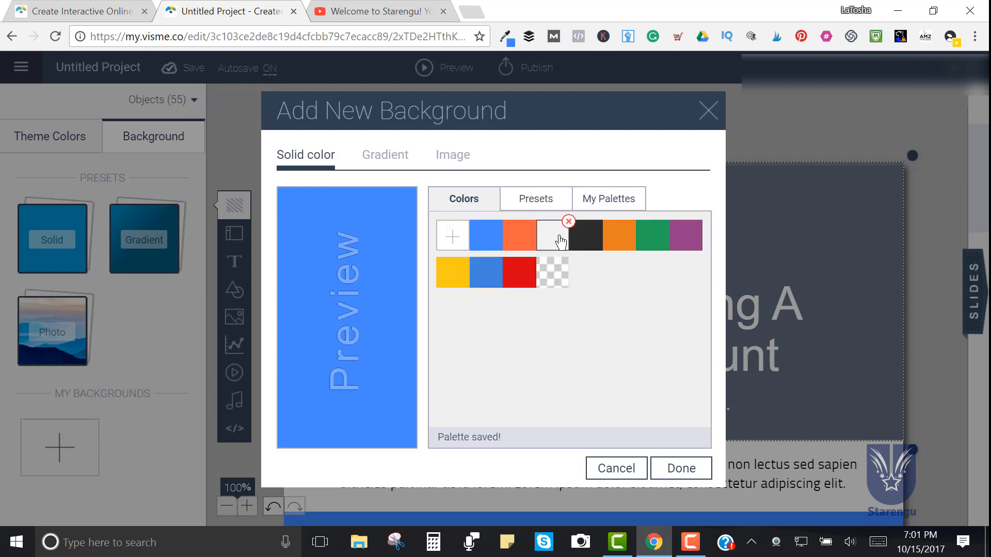
Step: Check the colors in the saved palette and add the blue solid color as a new background
left_click(608, 209)
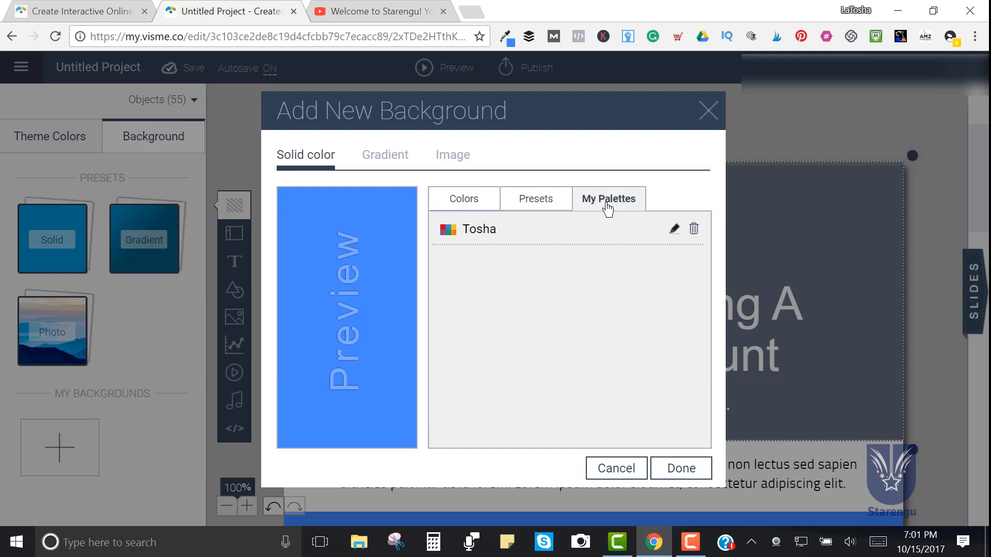
left_click(470, 239)
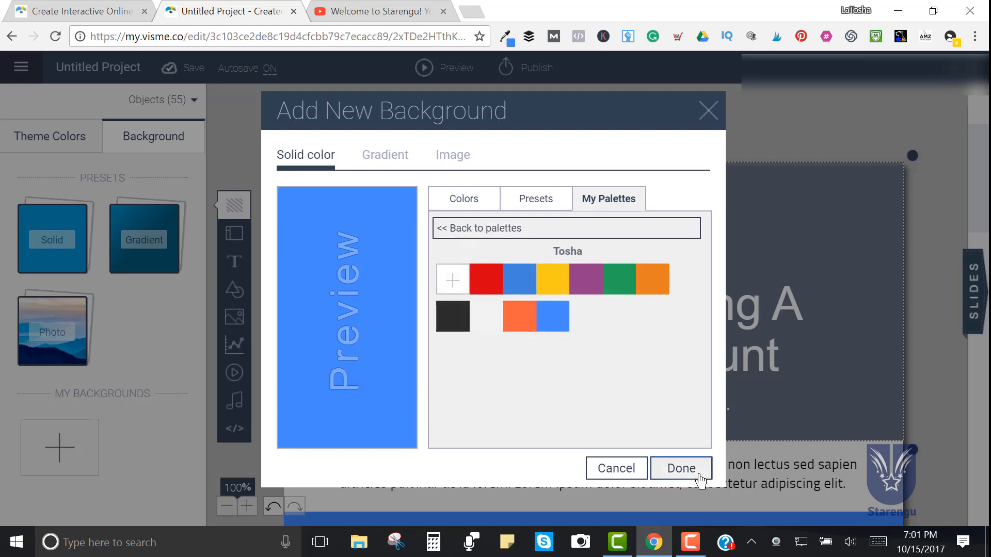
left_click(681, 468)
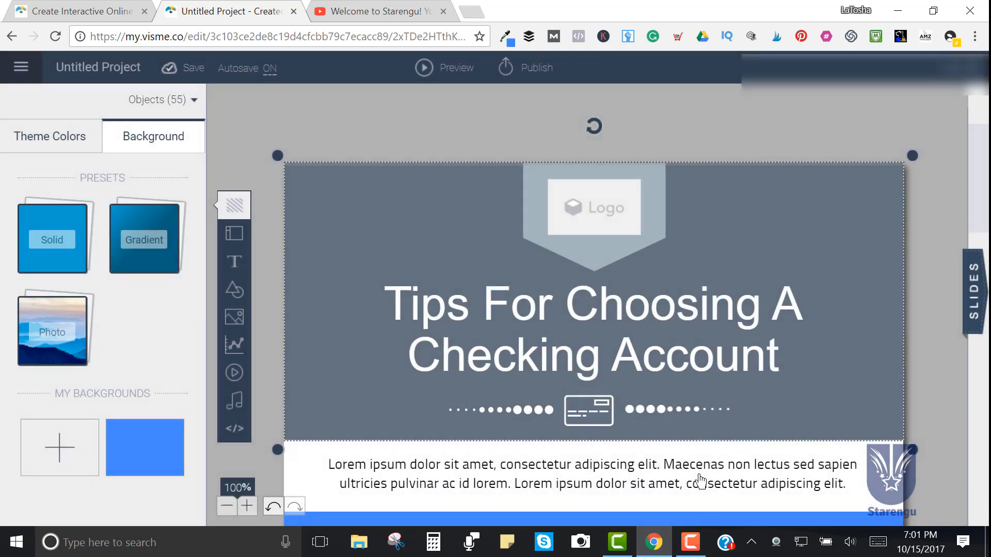
Step: Try the teal gradient preset as the infographic background and check it behind the numbered lists
left_click(153, 234)
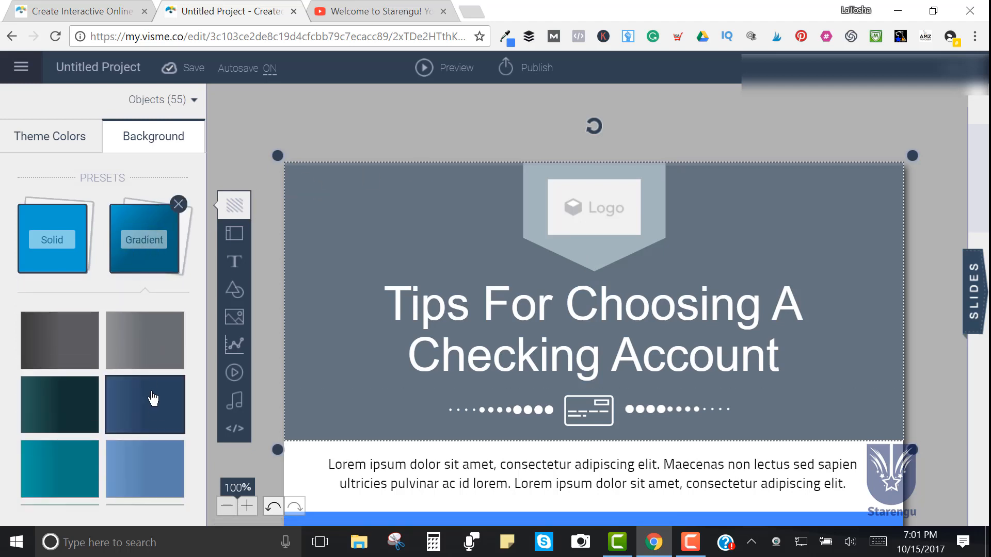
scroll(148, 392, "down", 4)
left_click(72, 264)
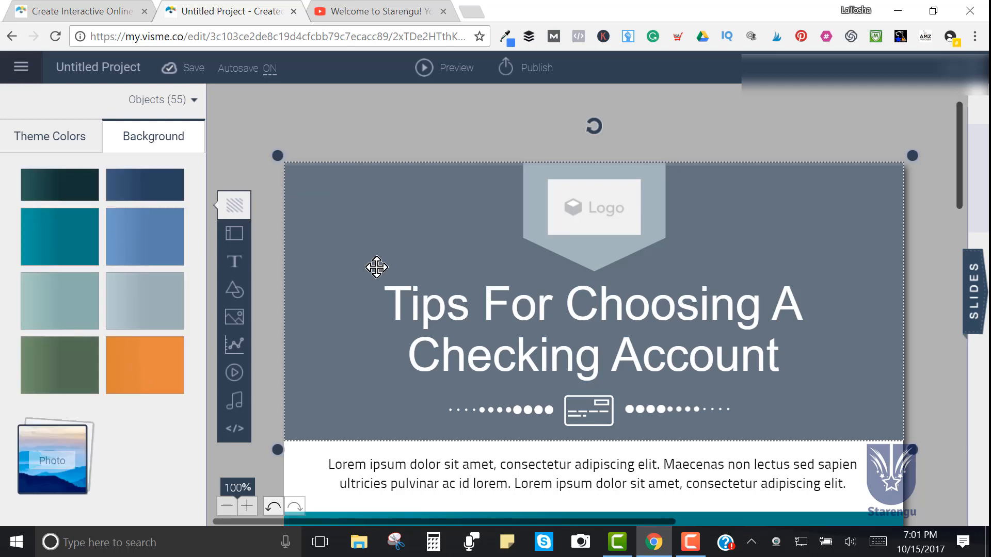
scroll(456, 281, "down", 5)
scroll(583, 433, "down", 2)
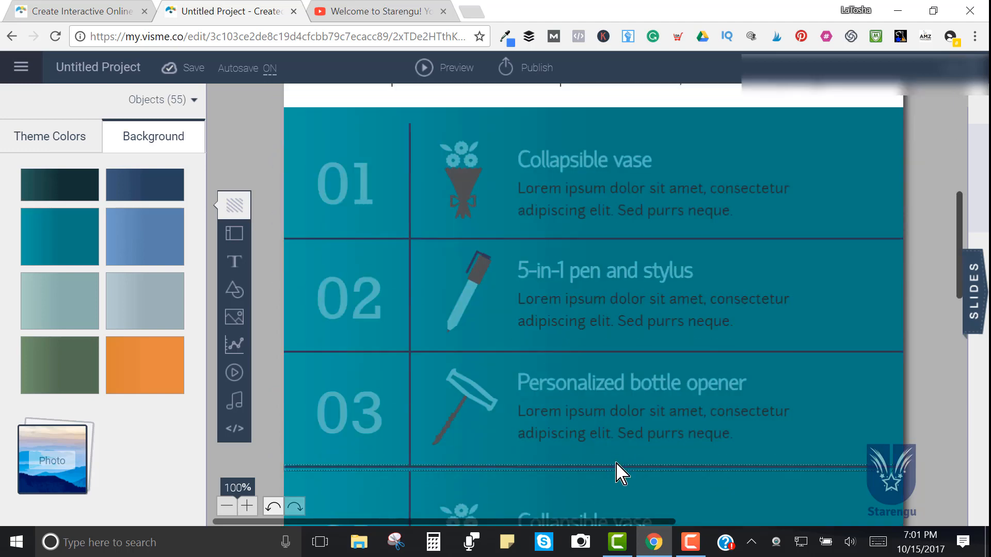
scroll(624, 469, "up", 2)
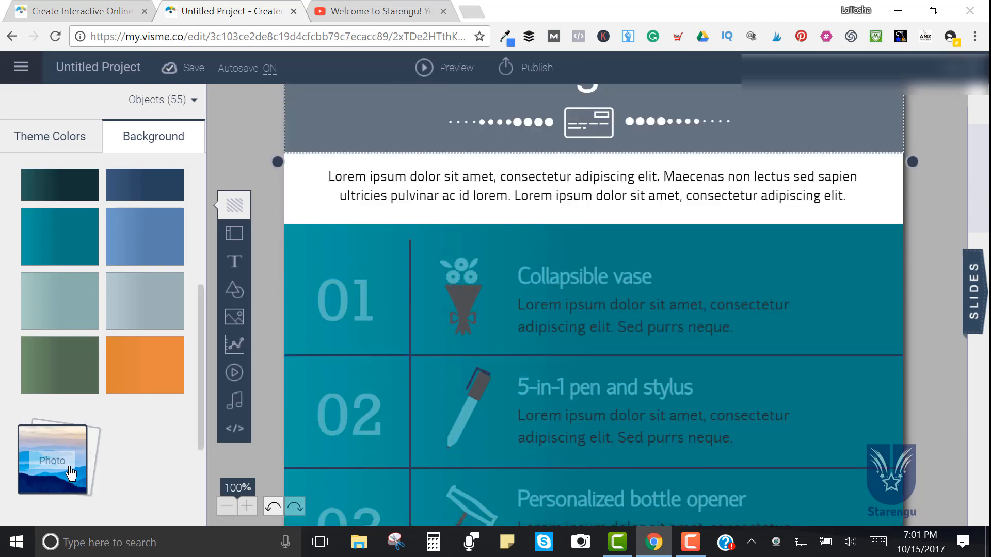
scroll(339, 253, "up", 3)
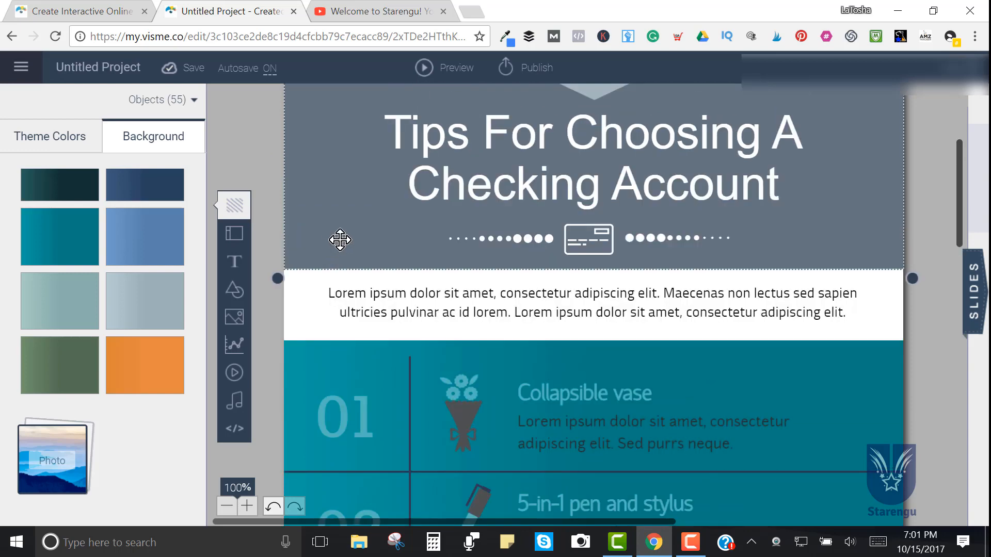
Step: Undo the gradient, blue and orange background changes
left_click(273, 507)
left_click(275, 509)
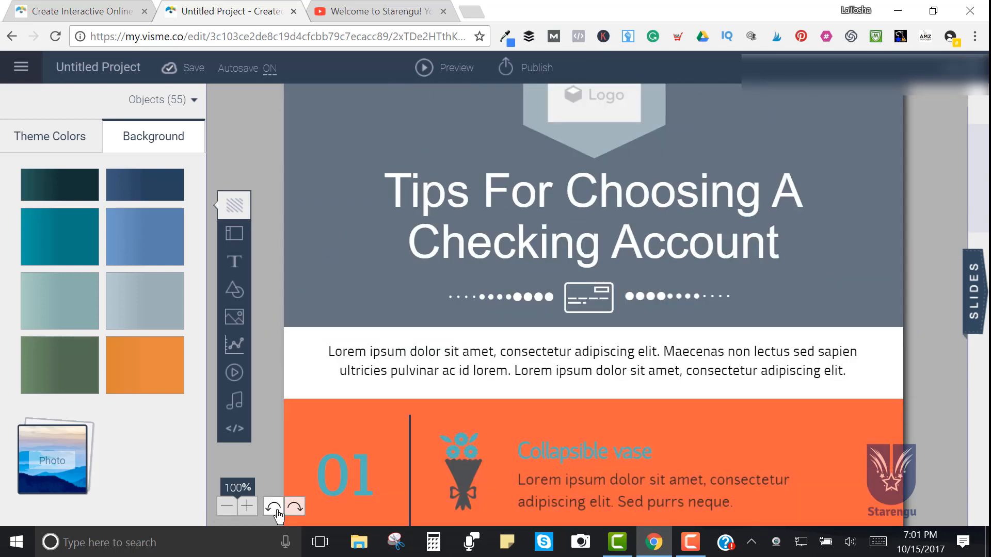
left_click(275, 508)
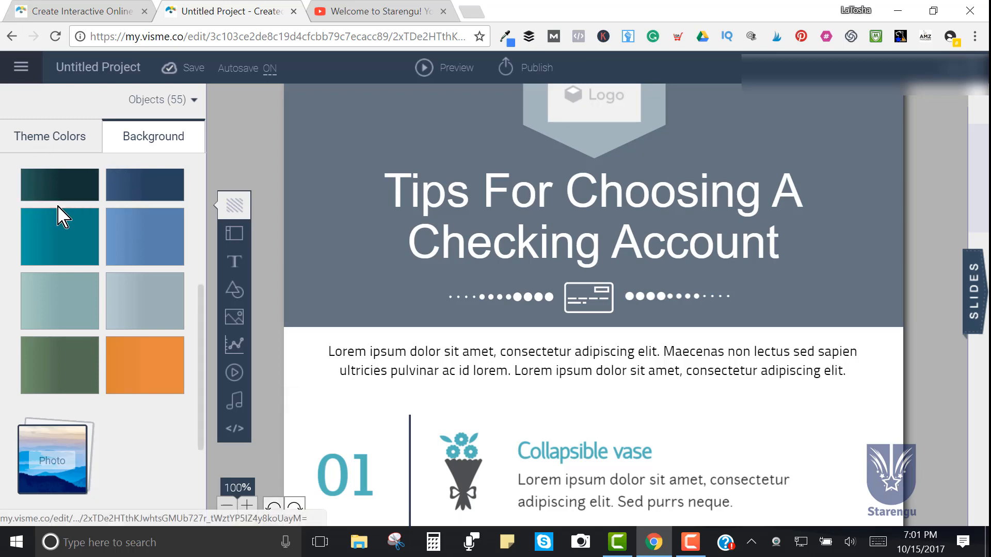
Step: Apply the dark red theme palette to the infographic again and check the numbered lists
left_click(47, 137)
left_click(100, 224)
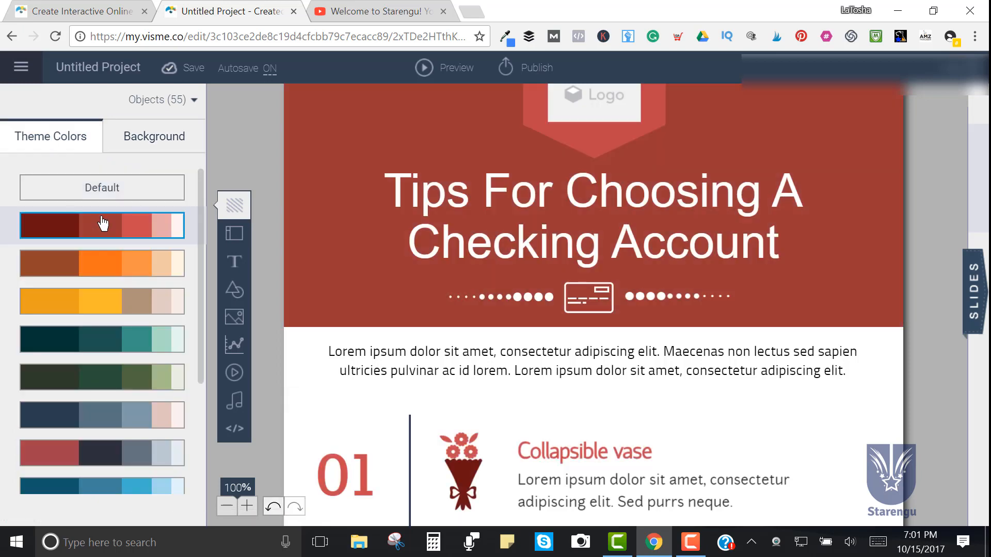
scroll(492, 299, "down", 5)
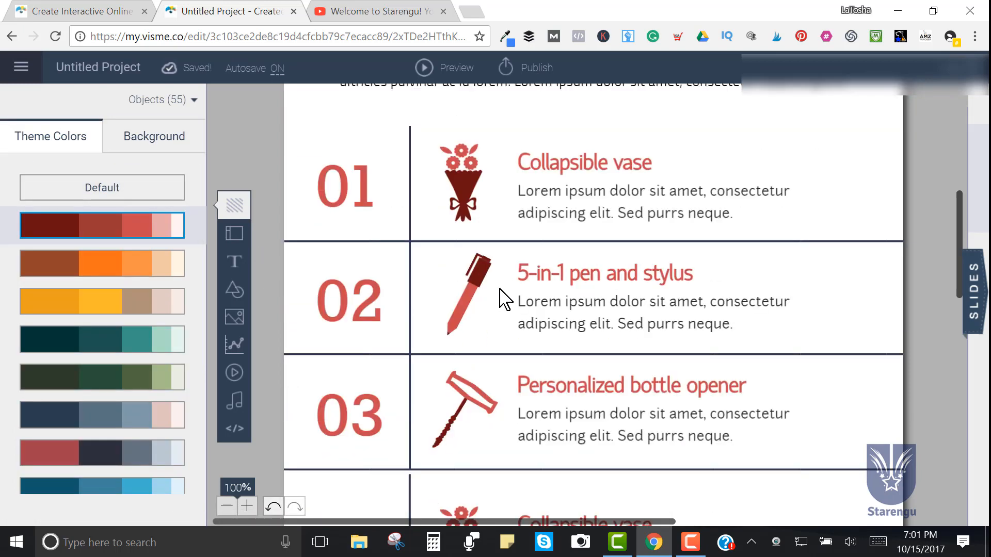
scroll(503, 298, "down", 4)
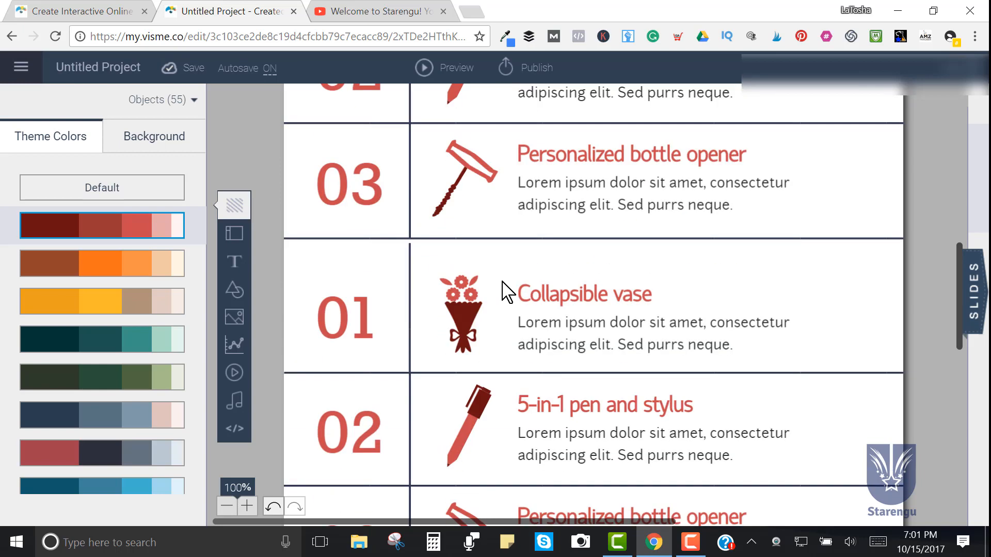
Step: Search the shapes and icons for "computer" and place the gray laptop icon near the first list's Collapsible vase item
scroll(503, 289, "up", 3)
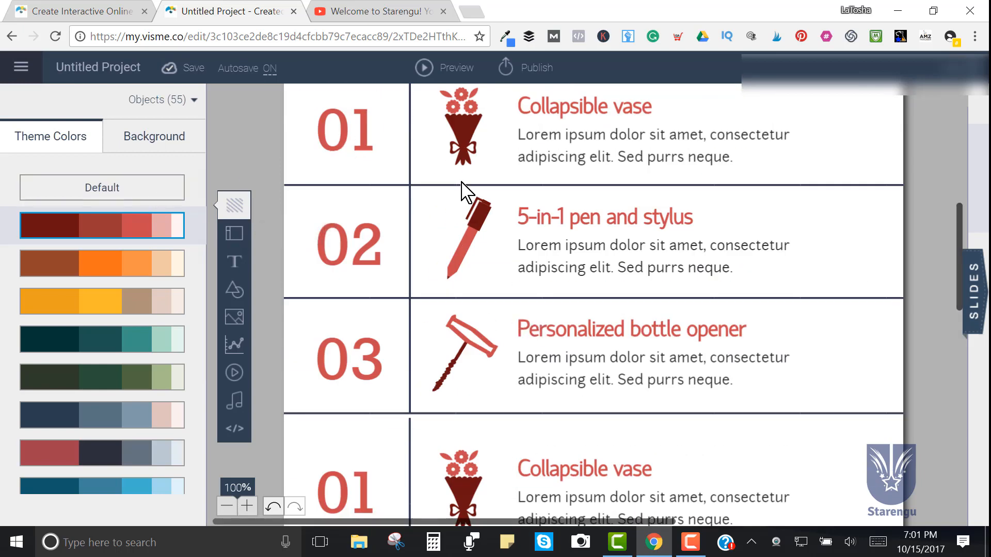
scroll(462, 183, "up", 1)
left_click(472, 189)
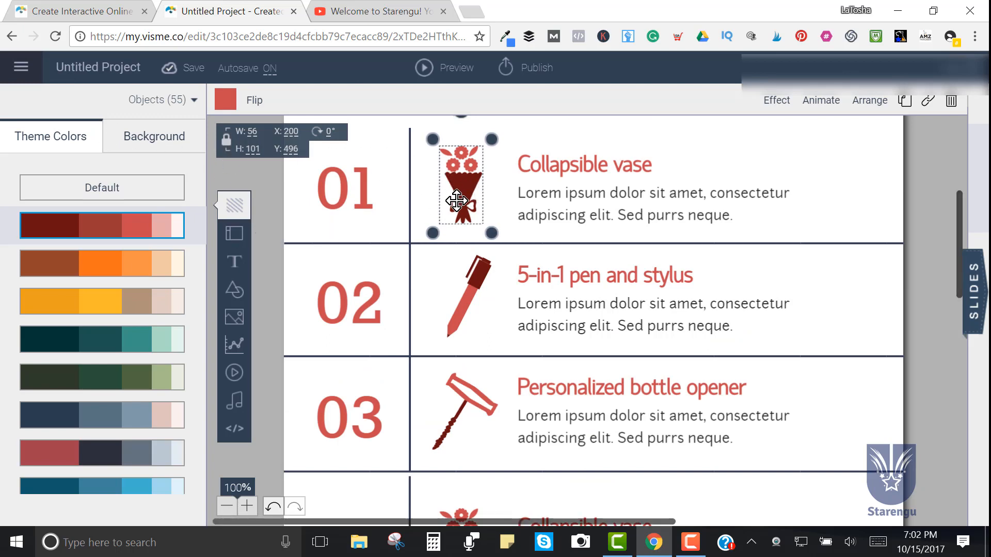
left_click(241, 298)
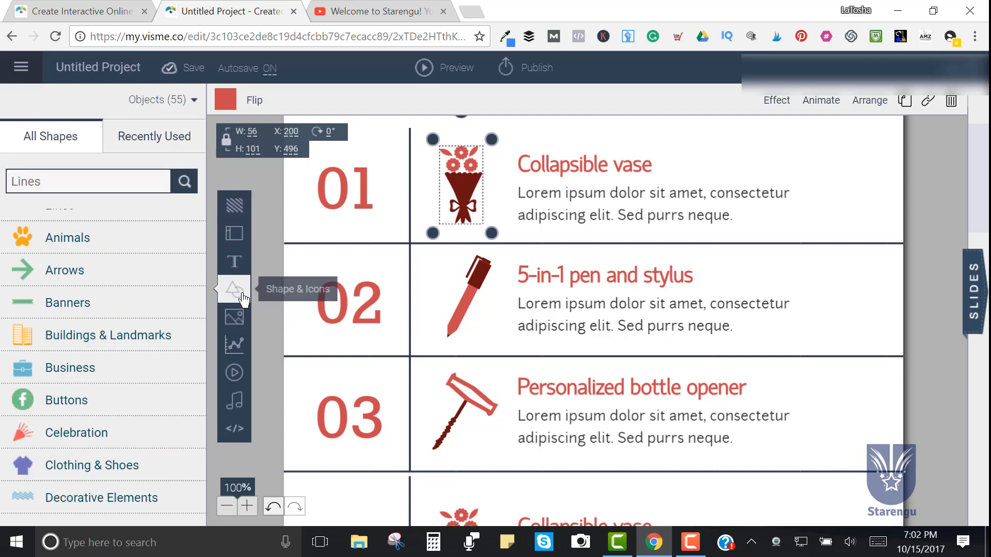
left_click(109, 181)
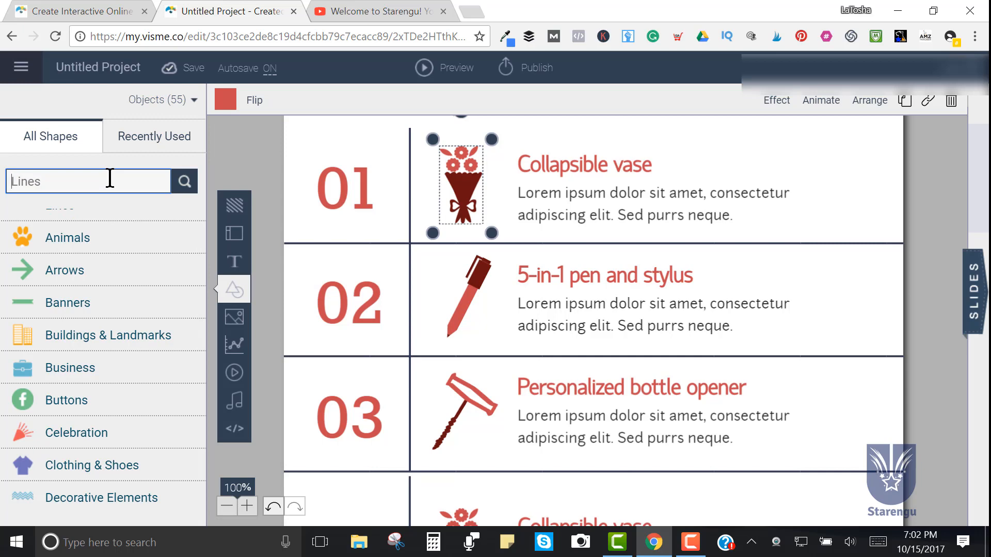
type("computer")
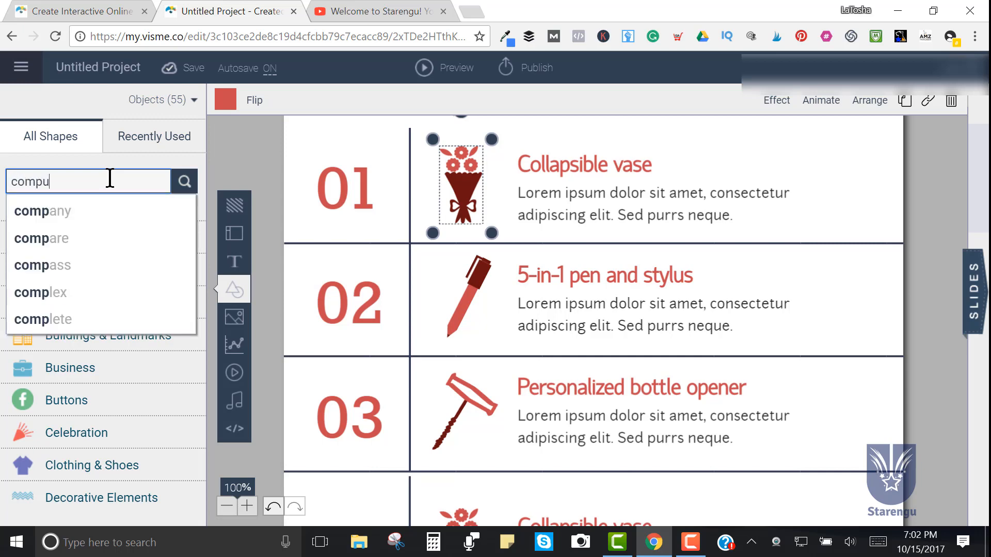
key("Return")
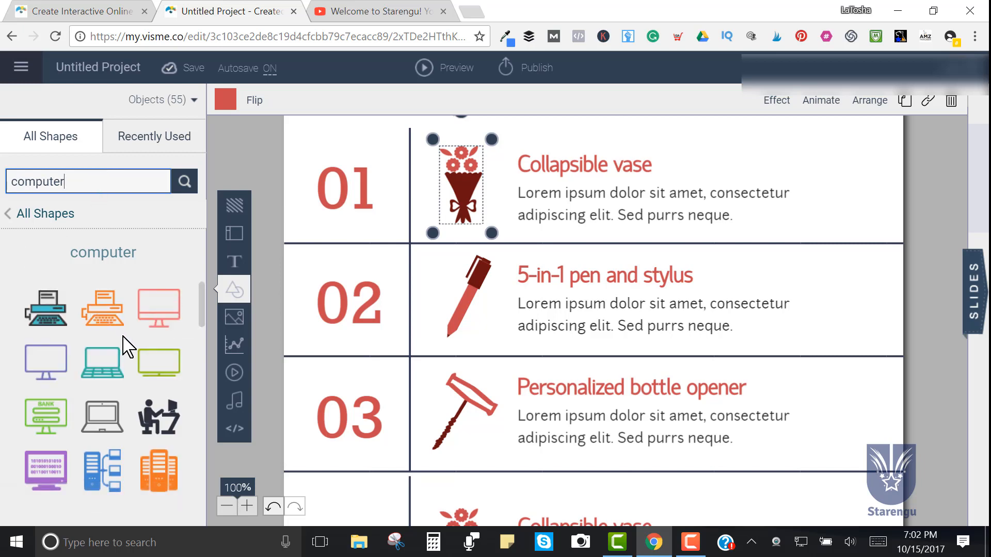
scroll(124, 345, "down", 2)
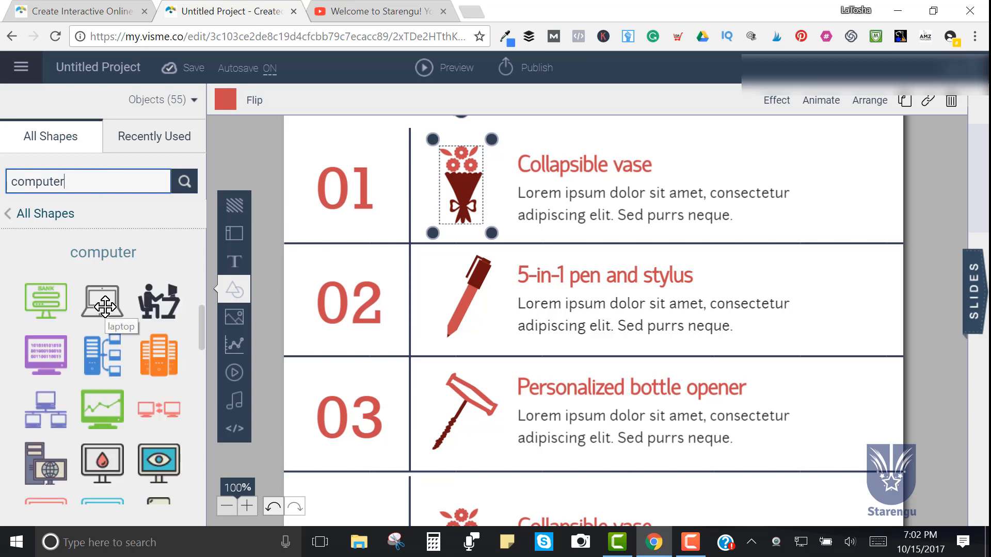
left_click_drag(103, 300, 560, 178)
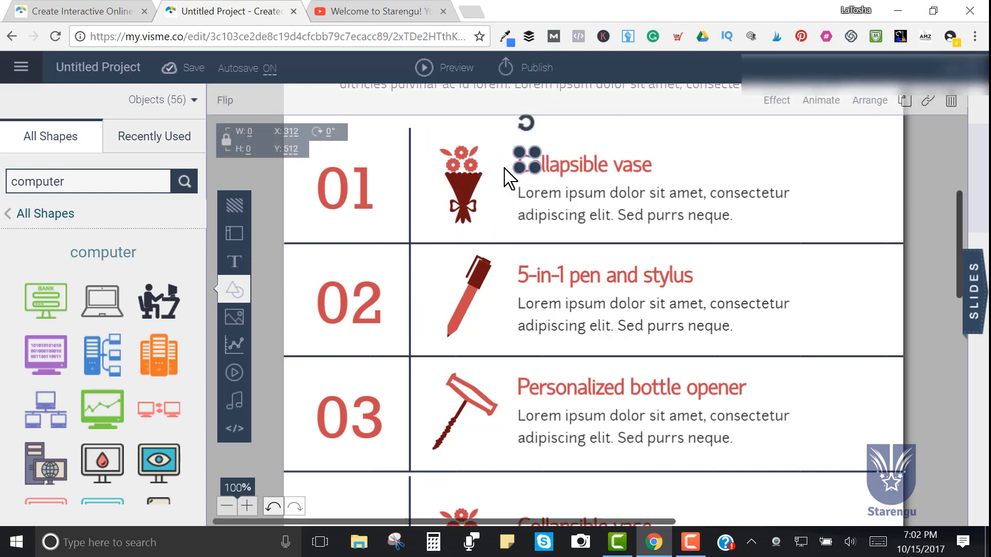
Step: Delete the first list's vase icon and put the laptop in its place, scaled down to about 91 by 68
left_click(475, 155)
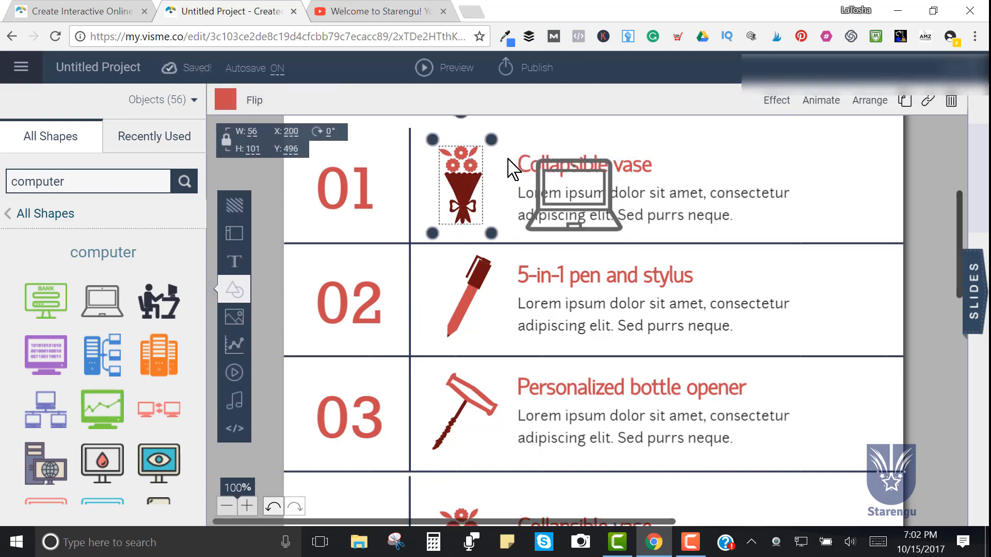
left_click(951, 101)
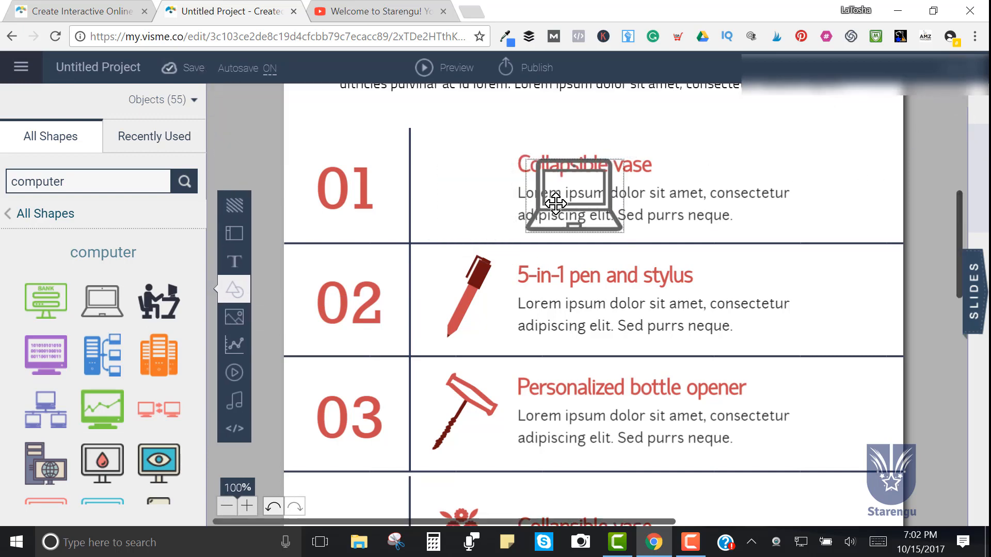
left_click_drag(547, 194, 464, 198)
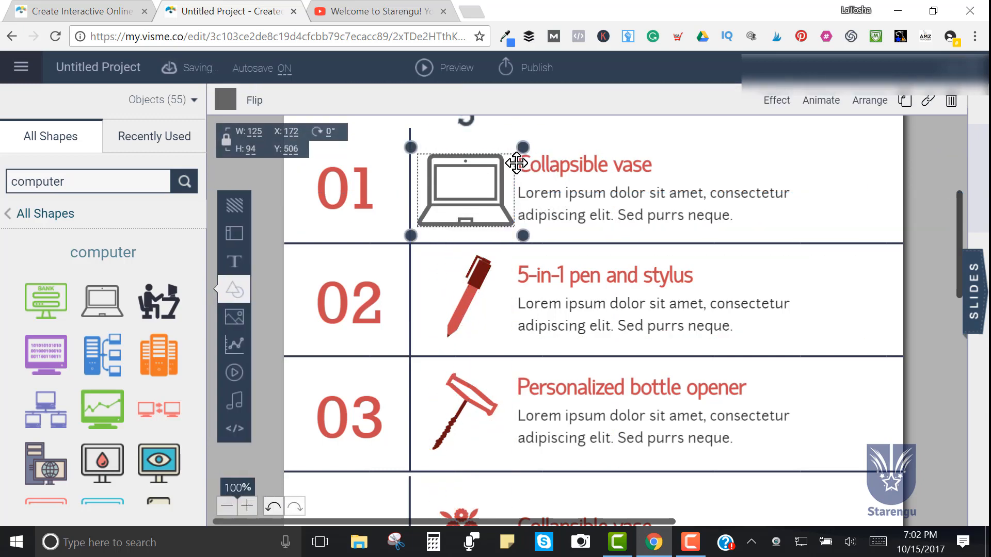
left_click_drag(523, 149, 504, 164)
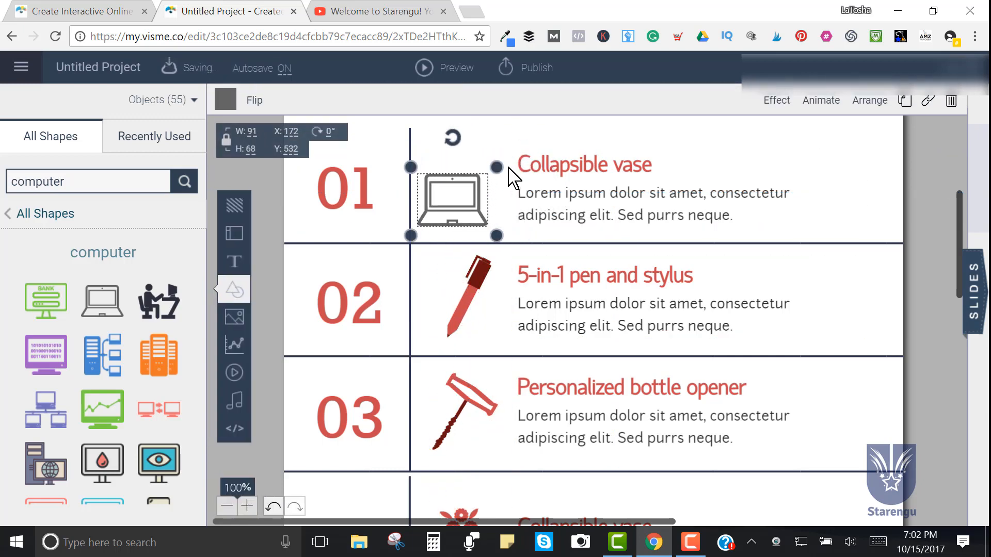
left_click_drag(460, 208, 471, 202)
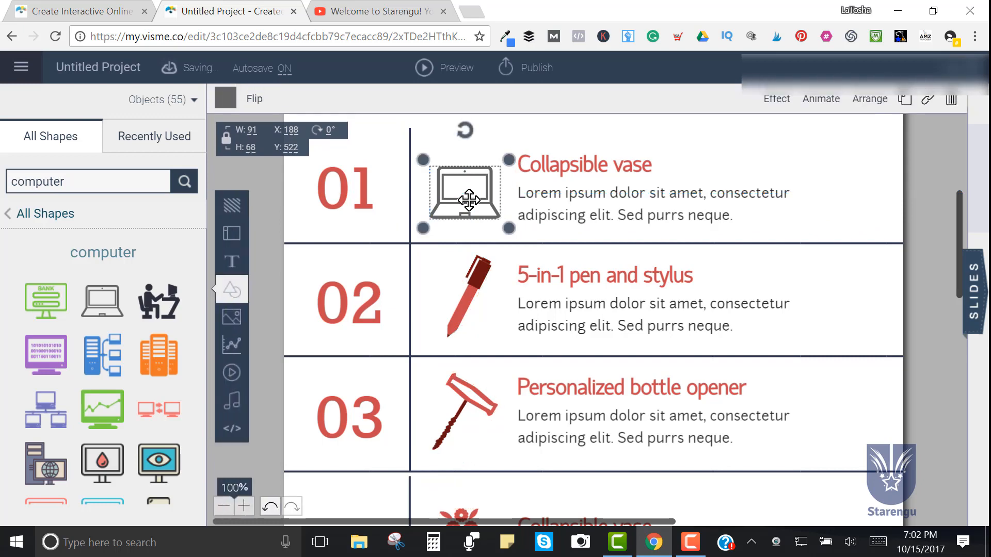
Step: Recolor the laptop icon with the medium red from the first preset palette
left_click(230, 104)
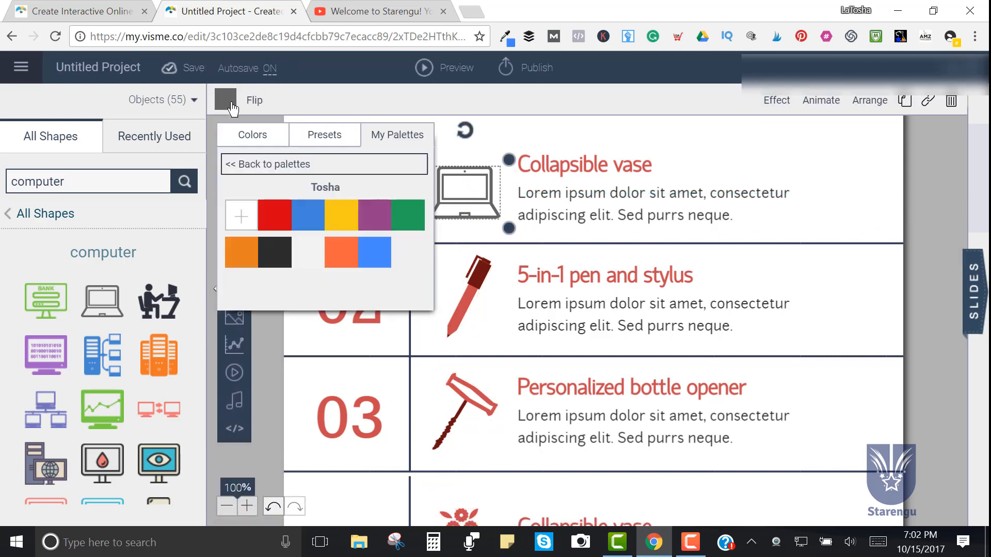
mouse_move(282, 229)
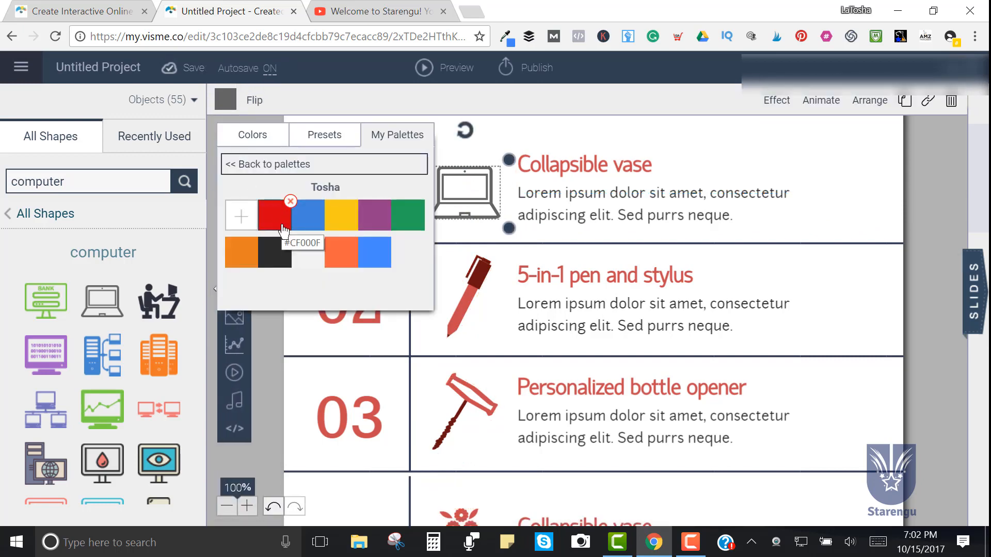
left_click(327, 149)
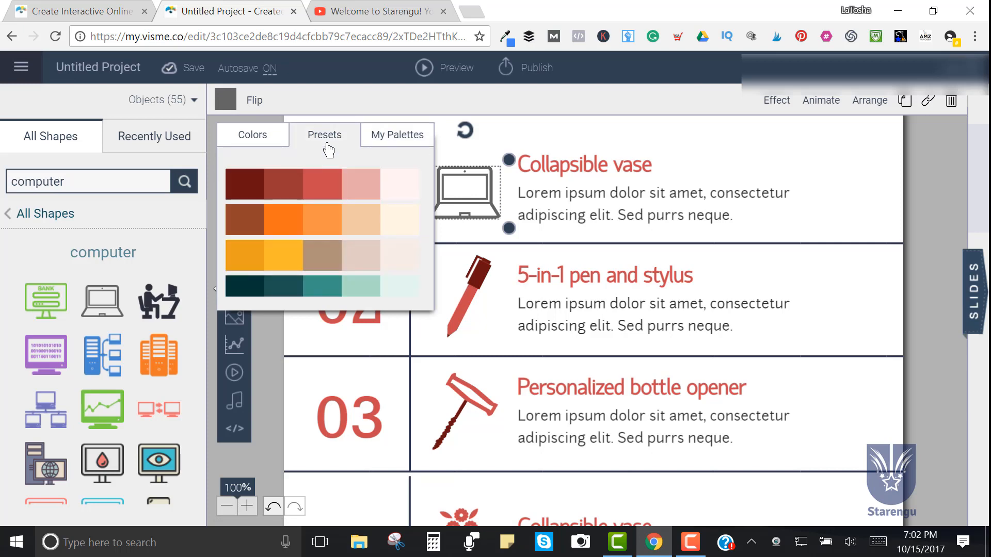
left_click(310, 185)
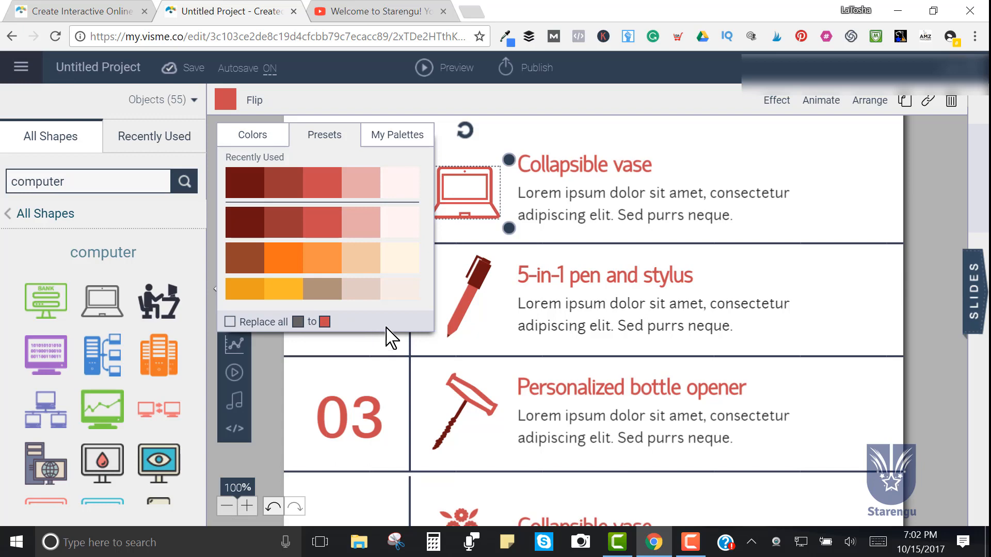
Step: Try replacing the last digit of the first list's number 02 with 3, and restore it to 02
scroll(658, 314, "down", 2)
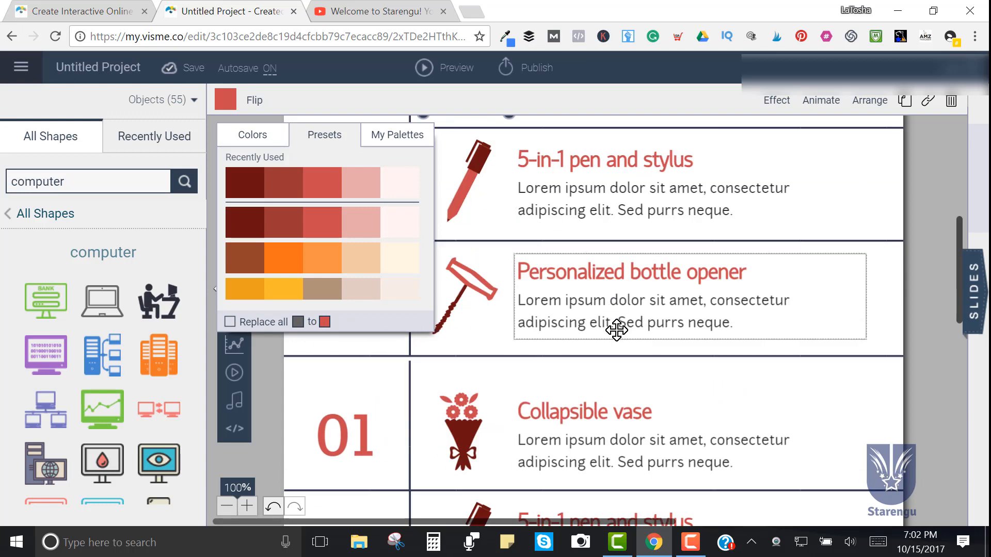
left_click(686, 384)
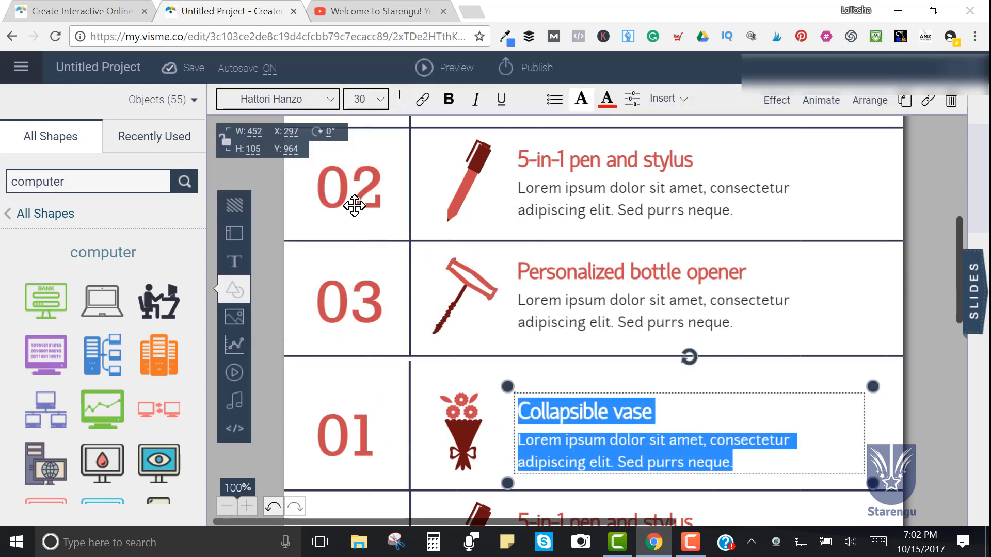
left_click(362, 191)
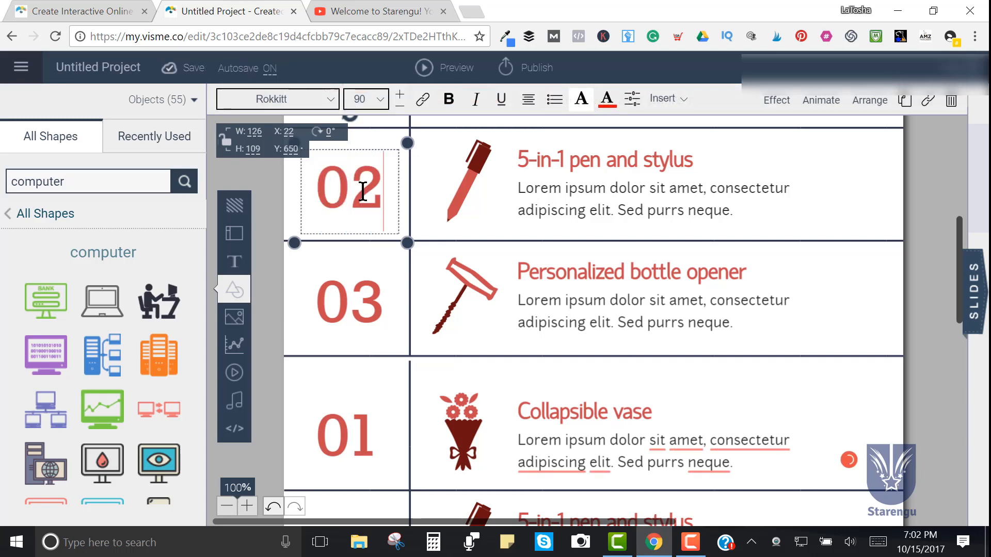
key("BackSpace")
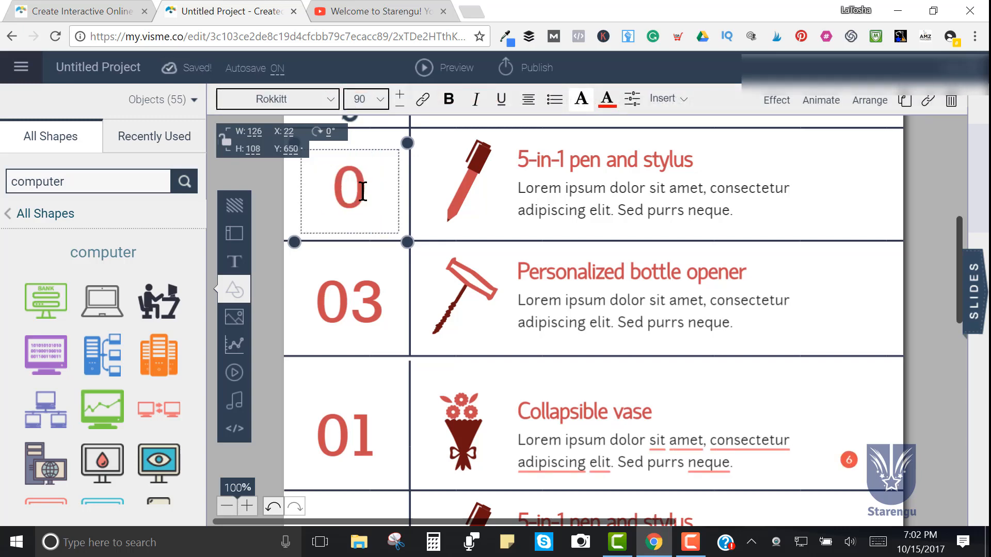
type("3")
key("BackSpace")
type("2")
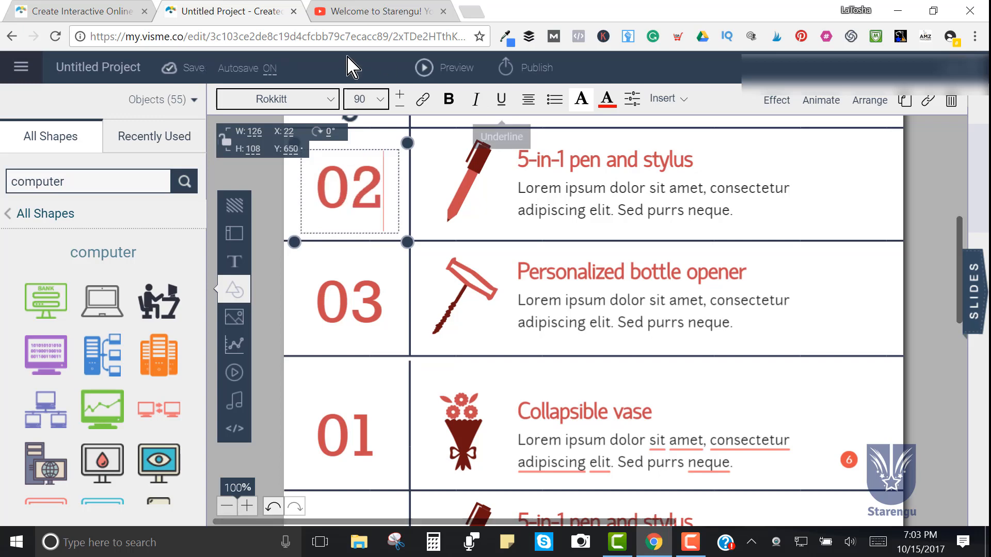
Step: Look through the fonts and font sizes available for the number 02
left_click(327, 104)
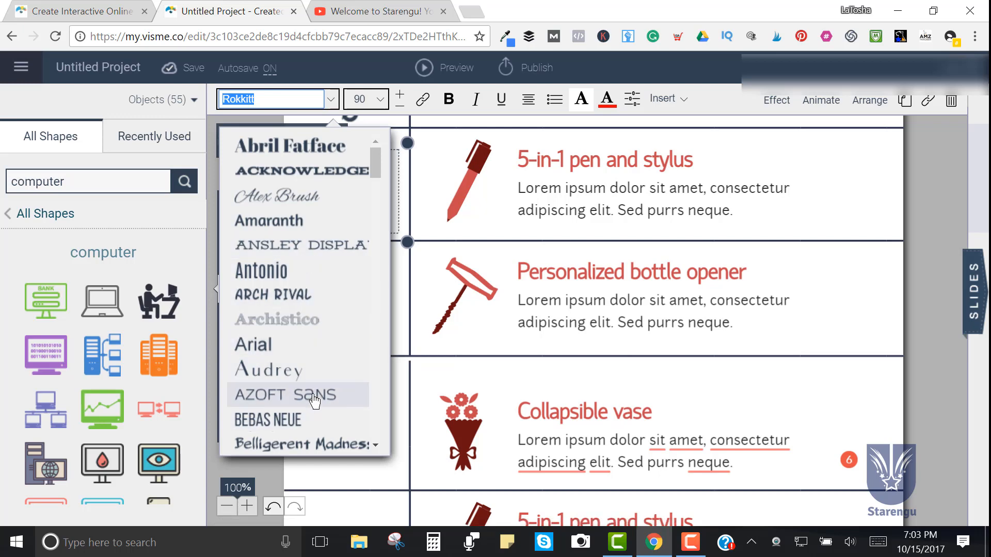
scroll(314, 401, "down", 12)
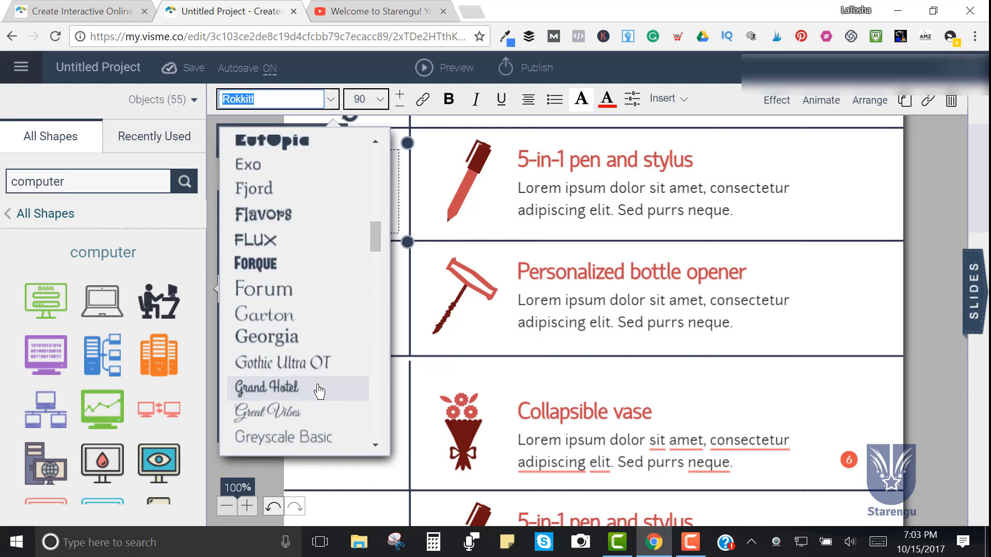
left_click(378, 106)
left_click(449, 132)
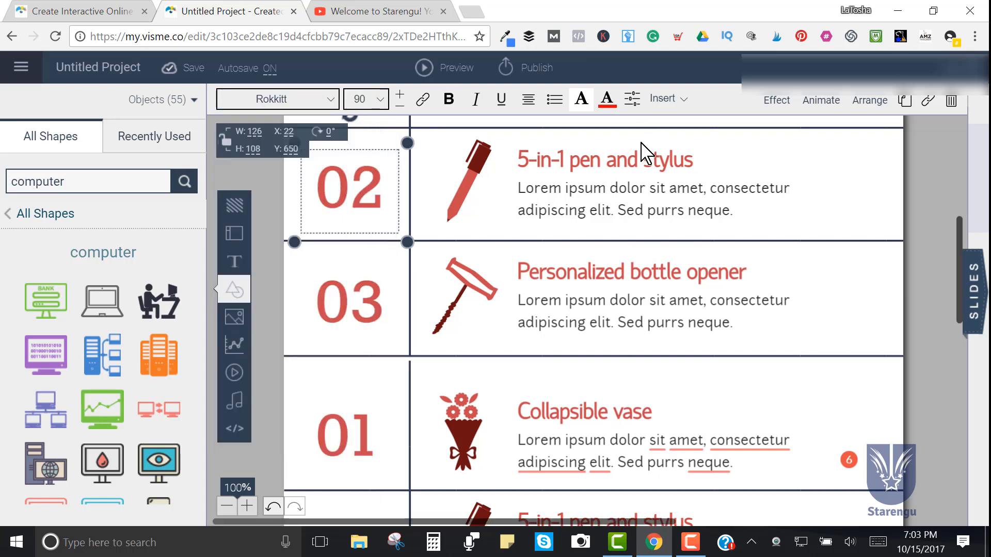
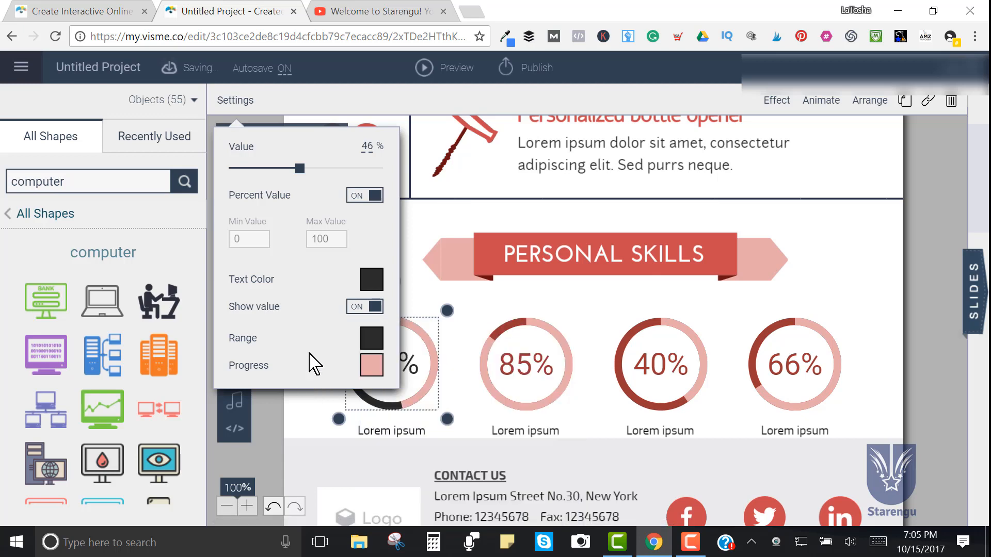
Step: Set the progress color of the first ring chart under Personal Skills to green
left_click(372, 366)
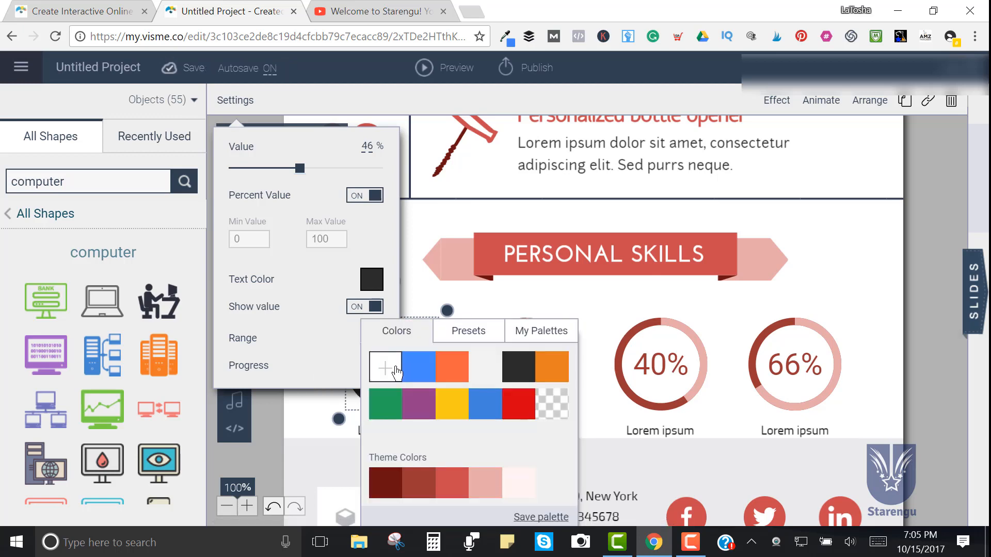
left_click(519, 405)
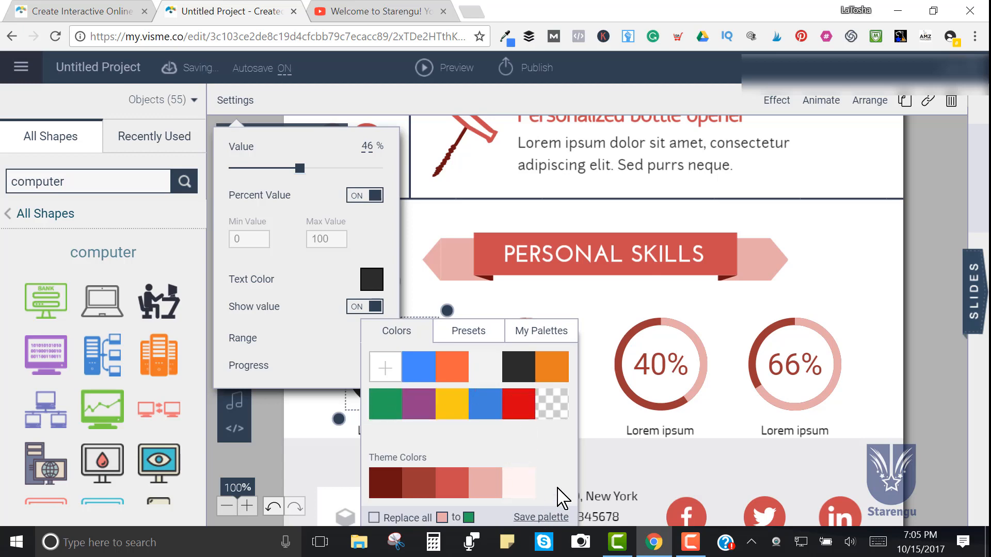
left_click(607, 413)
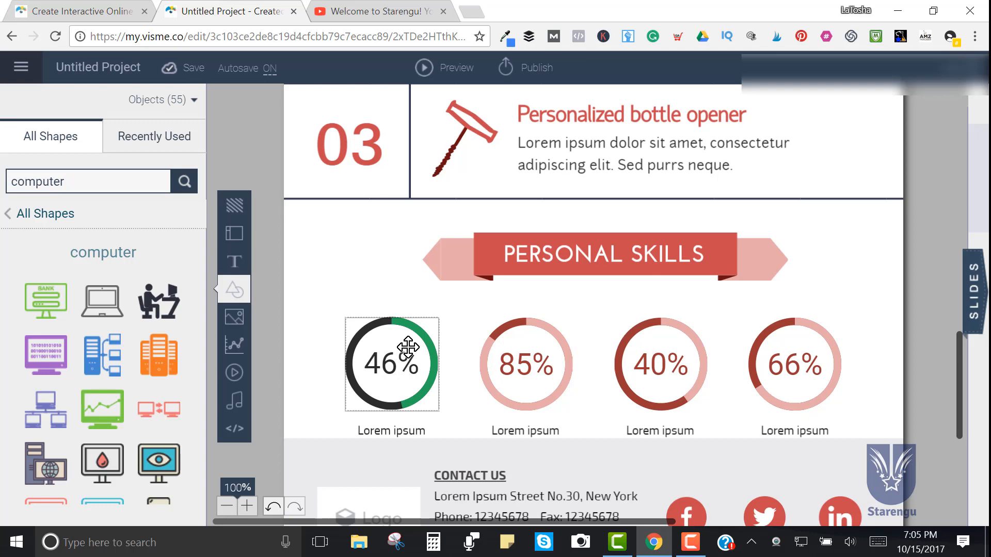
Step: Open the PERSONAL SKILLS banner text for editing and check its resize handles
double_click(645, 254)
scroll(645, 254, "down", 1)
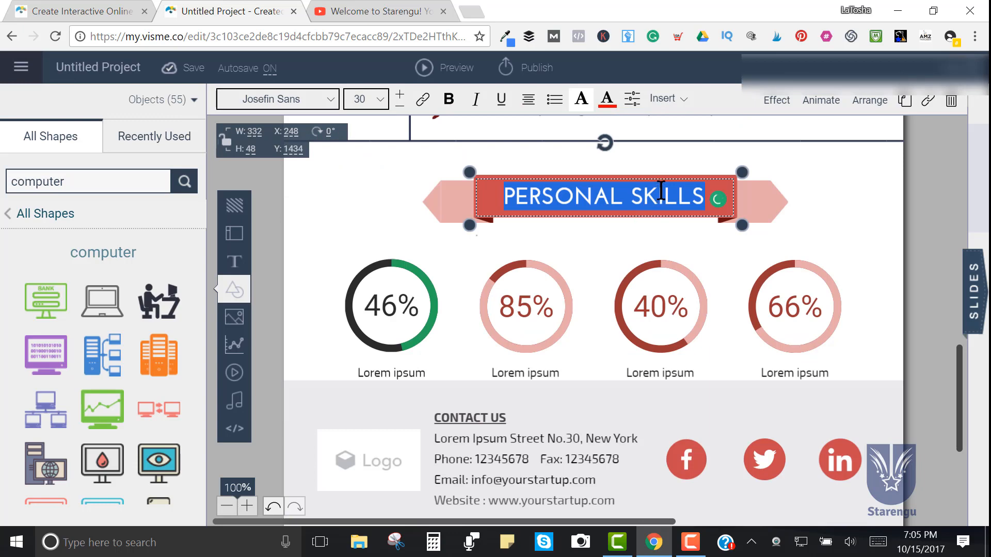
mouse_move(741, 172)
left_mouse_down()
mouse_move(732, 176)
mouse_move(742, 170)
left_mouse_up()
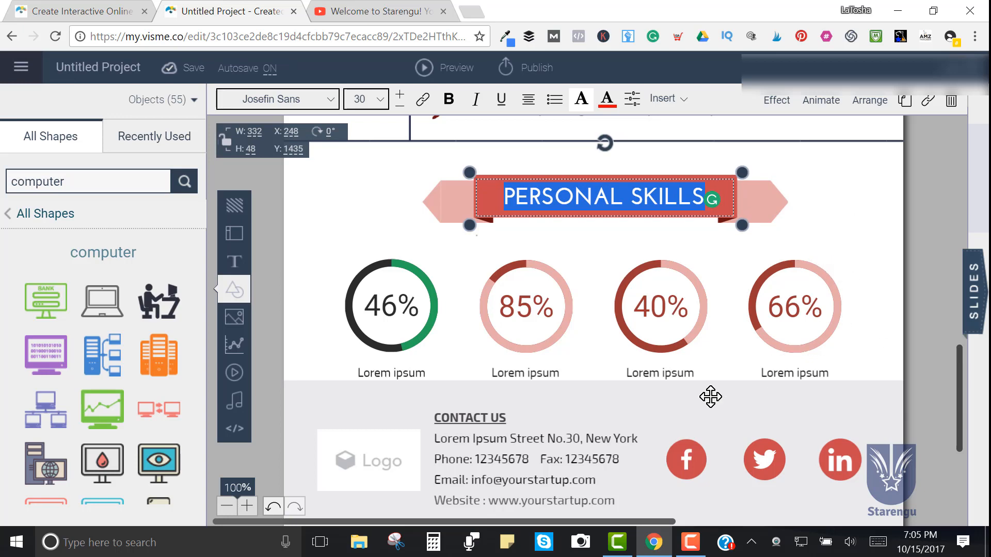
Step: Replace the contact footer's logo placeholder with the Starengu shield logo and open the link options for the Facebook icon
left_click(377, 463)
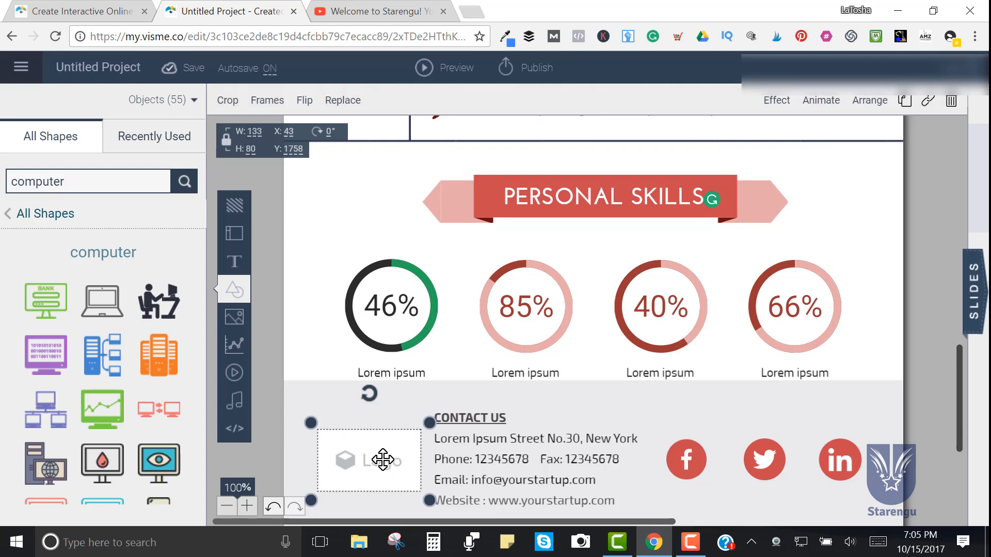
scroll(405, 454, "down", 1)
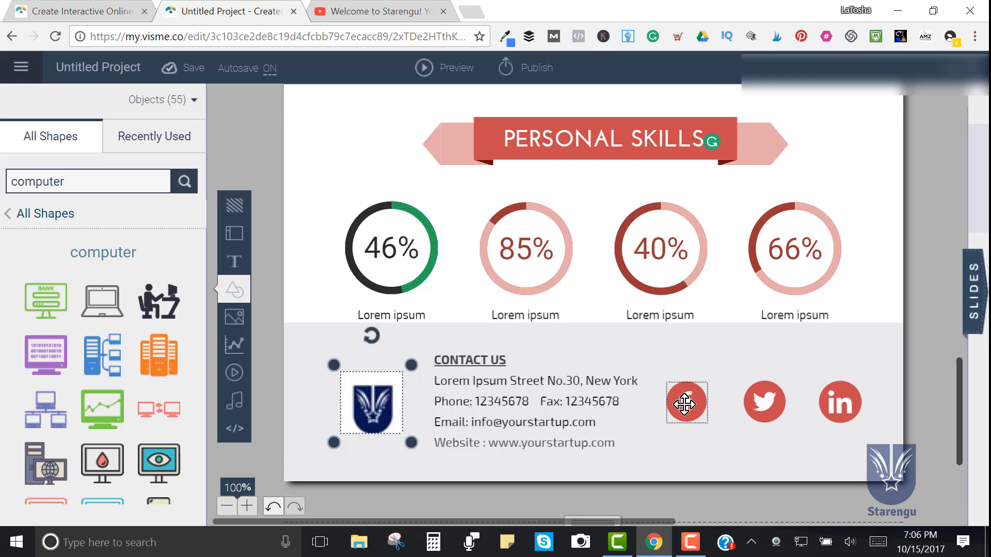
left_click(687, 399)
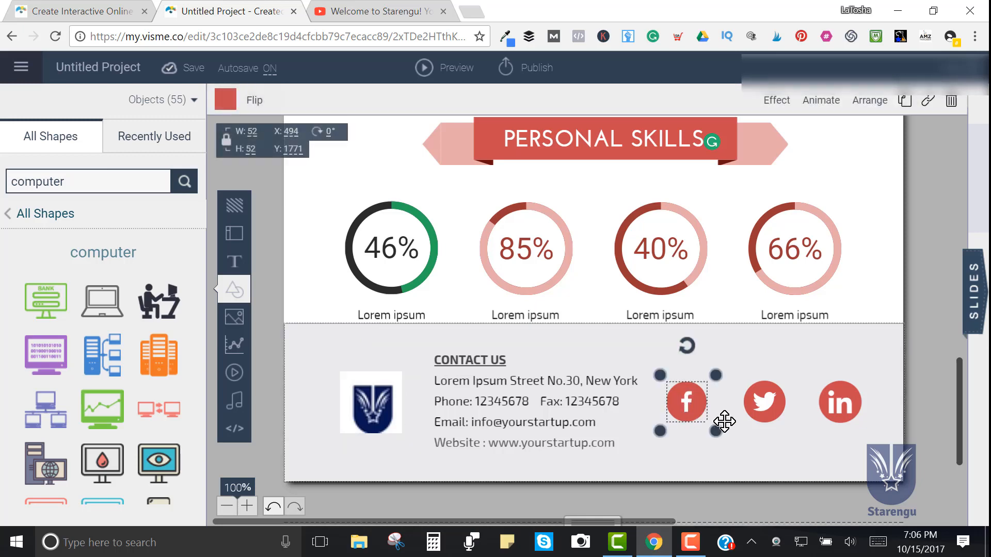
left_click(927, 100)
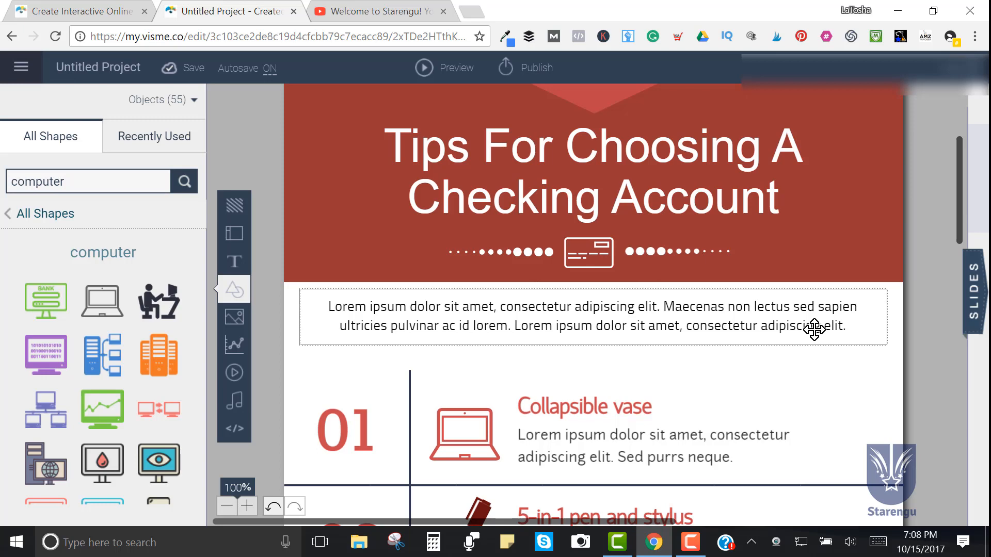
Step: Review the project's publishing options for sharing, embedding and downloading
left_click(531, 81)
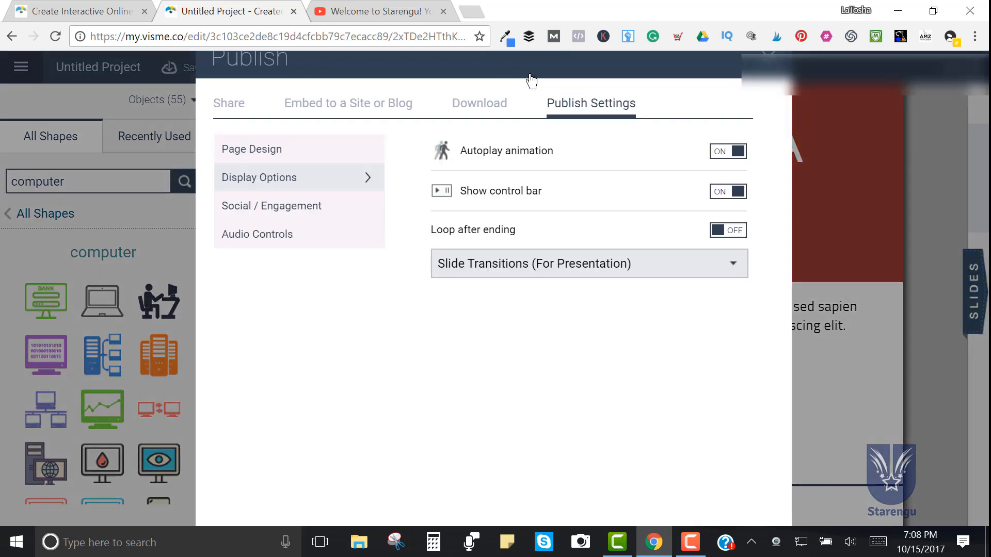
left_click(238, 106)
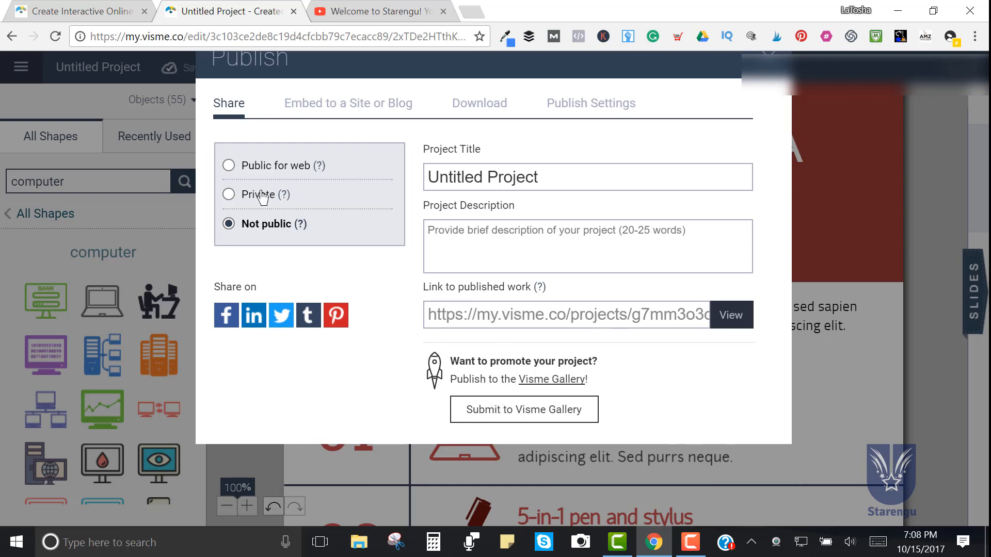
left_click(349, 107)
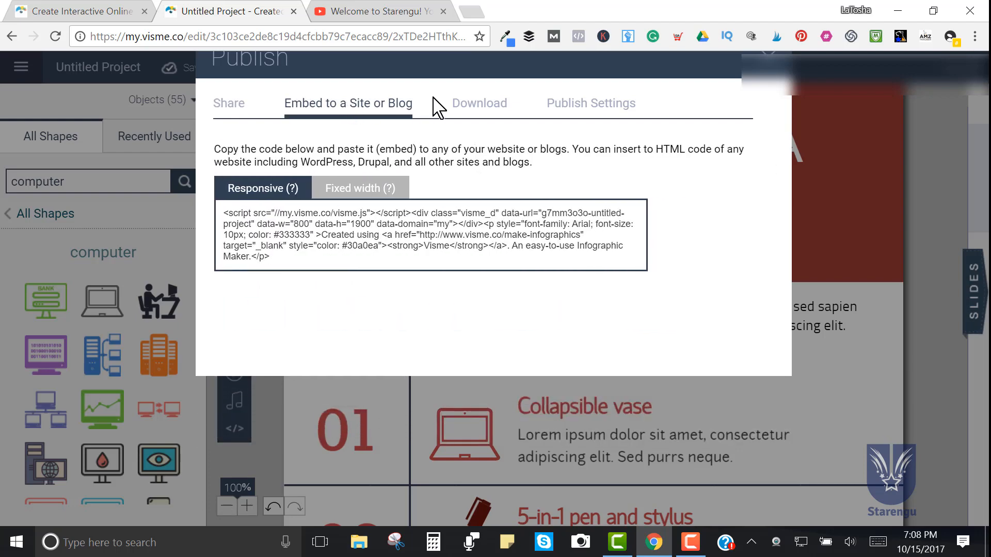
left_click(461, 117)
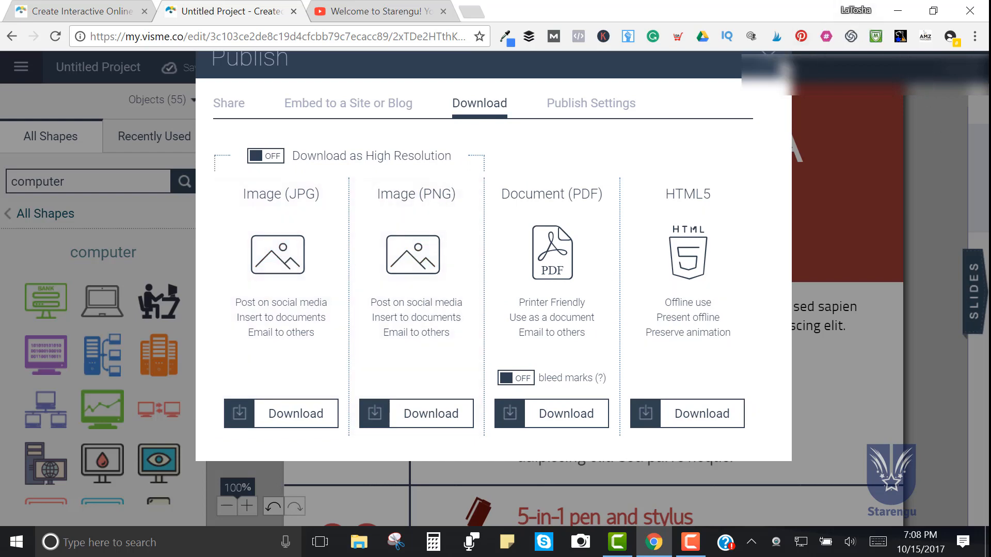
left_click(767, 70)
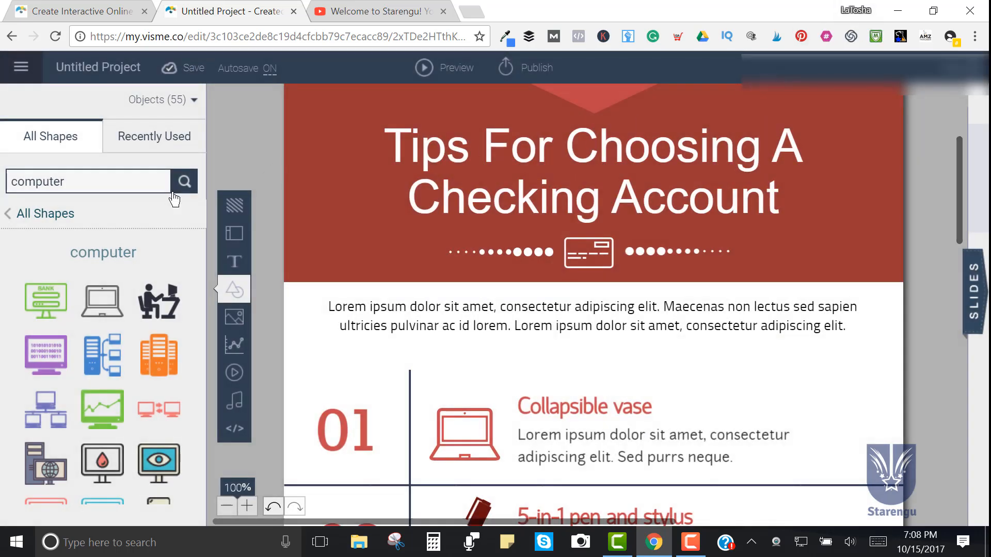
Step: Leave the infographic for the dashboard and start creating a new project
left_click(21, 69)
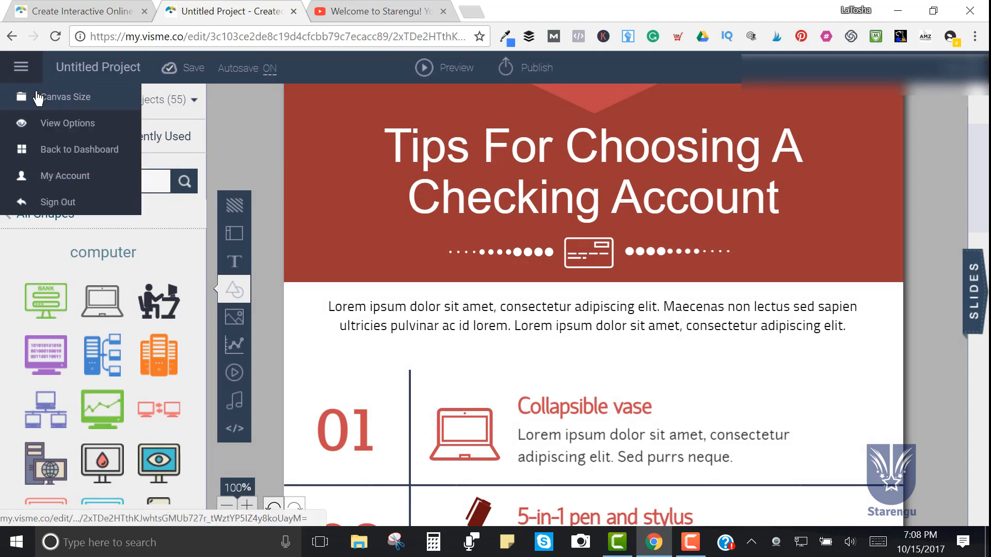
left_click(78, 149)
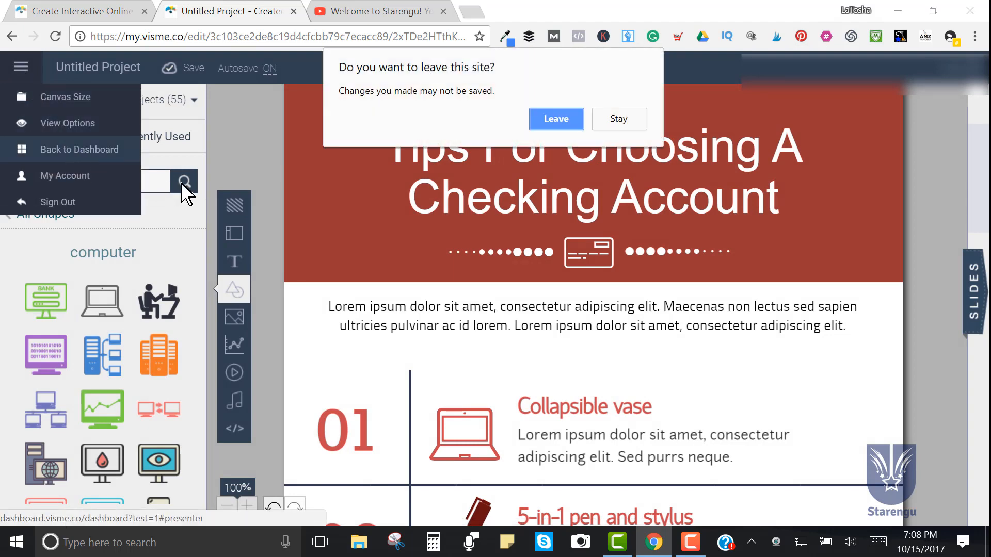
left_click(558, 124)
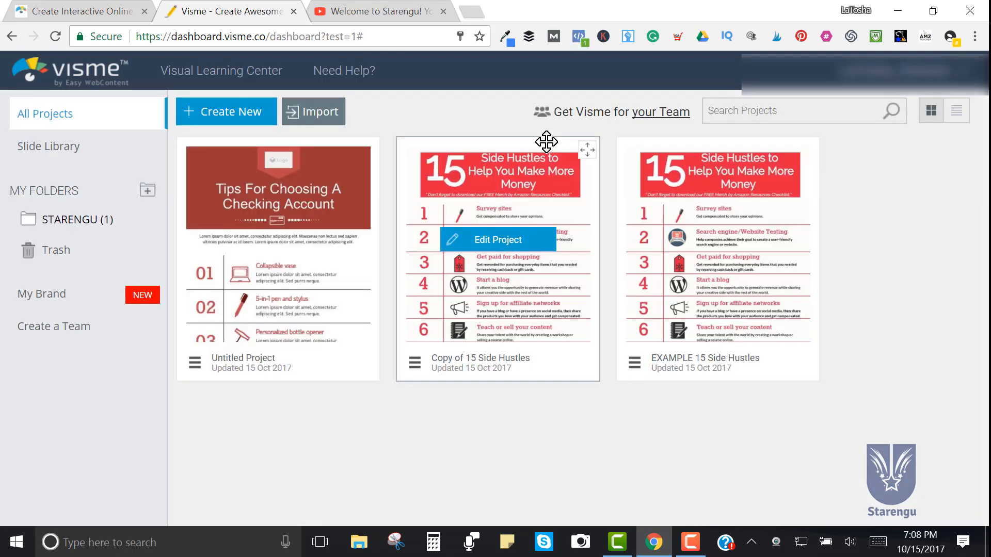
left_click(186, 112)
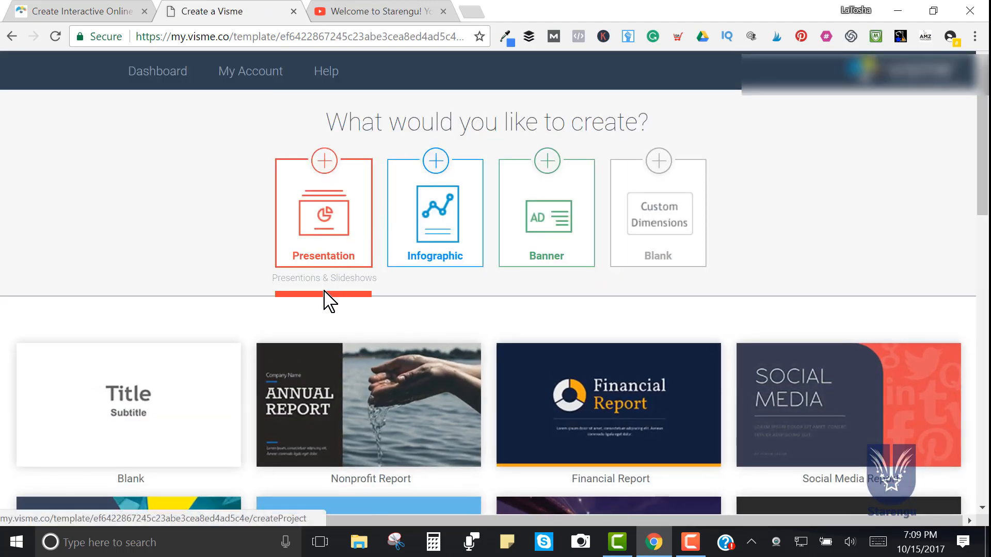
Step: Browse the presentation templates, open the Science Project one in the editor and dismiss the data widgets notice
scroll(330, 302, "down", 4)
scroll(335, 316, "down", 4)
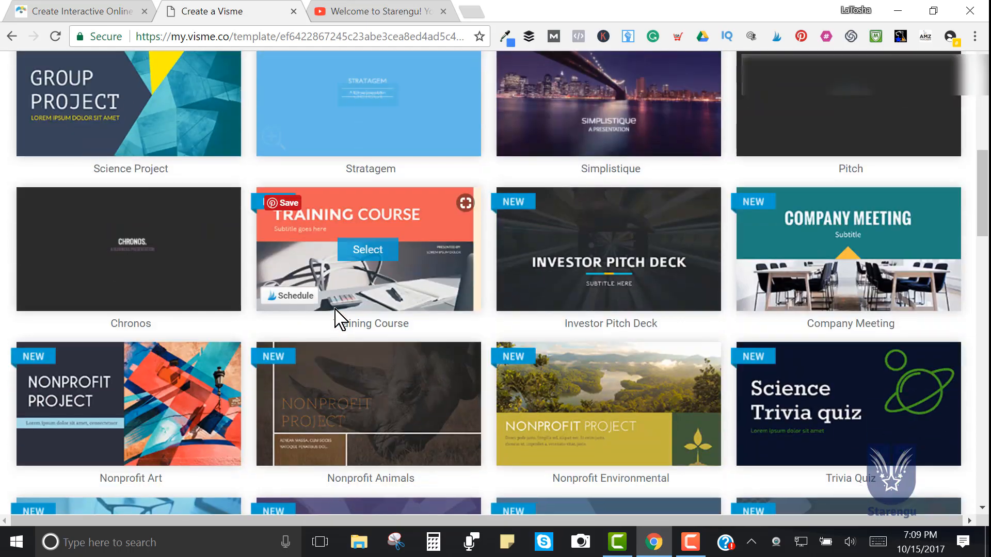
scroll(335, 315, "down", 20)
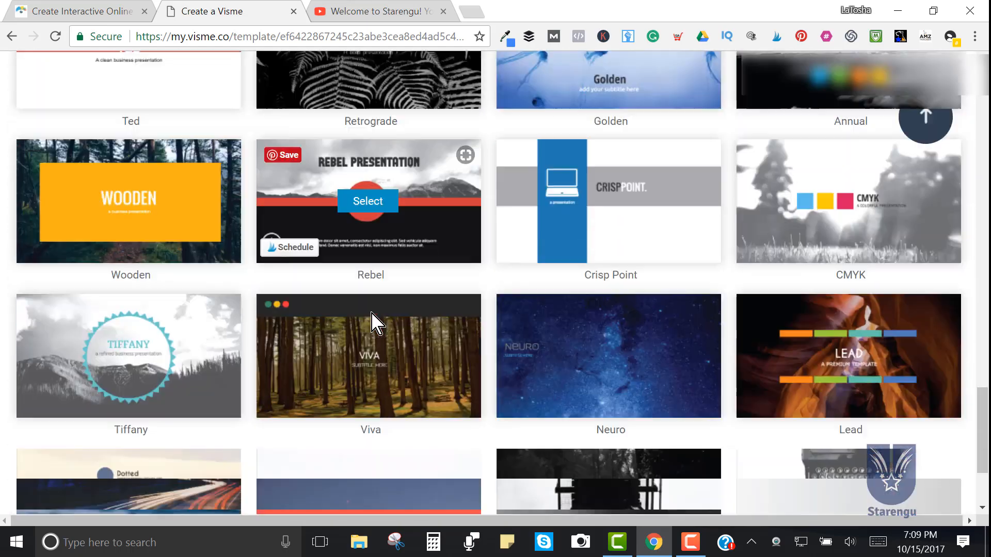
scroll(374, 323, "down", 3)
scroll(382, 323, "up", 15)
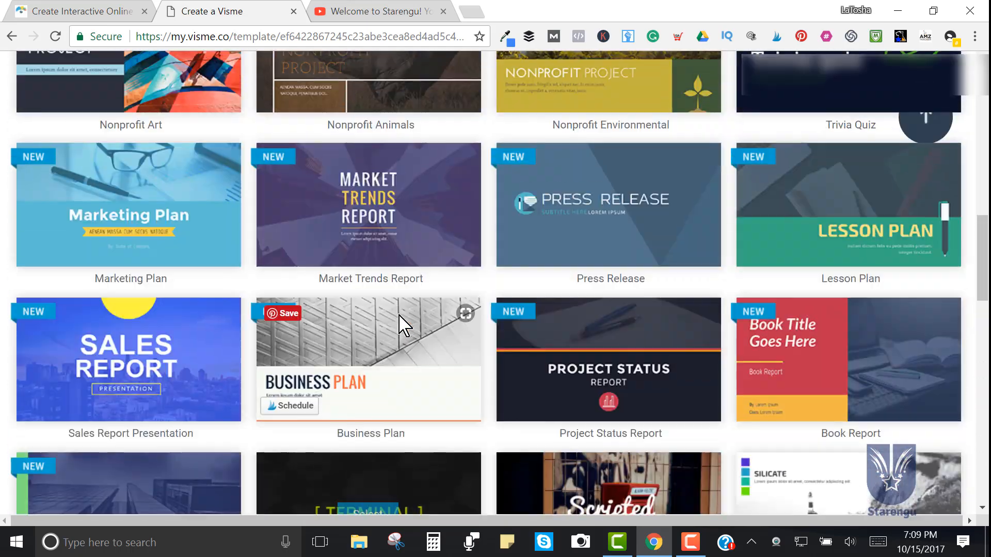
scroll(403, 326, "up", 13)
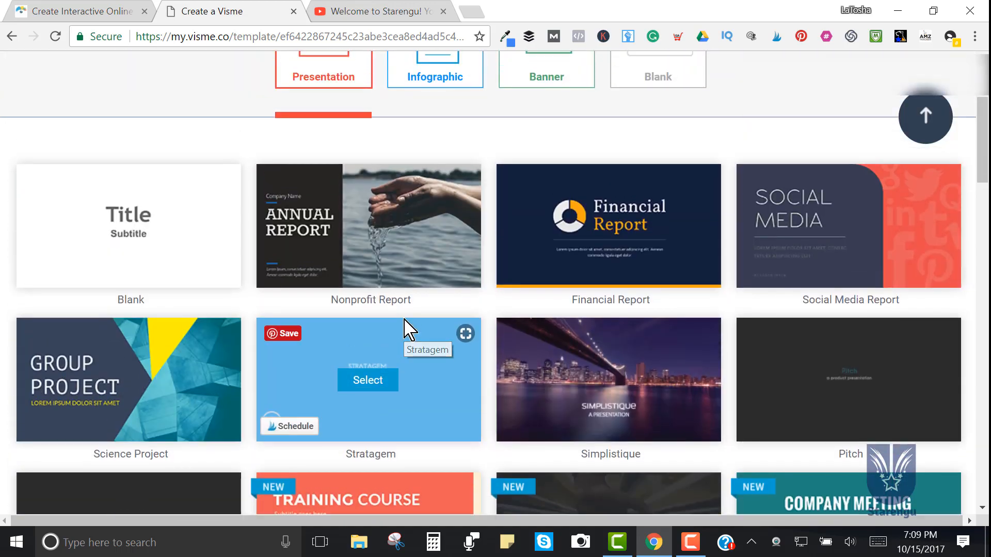
scroll(403, 326, "up", 1)
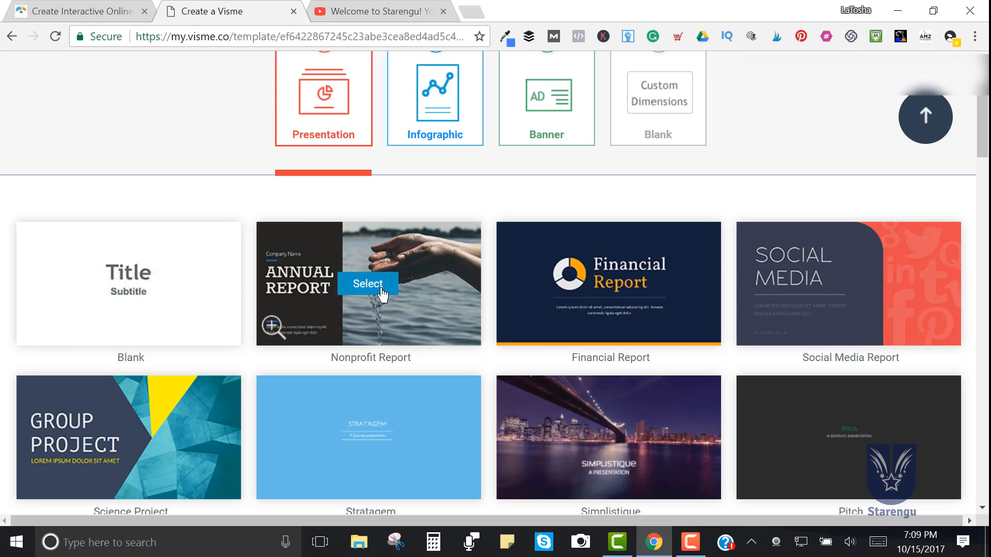
left_click(130, 439)
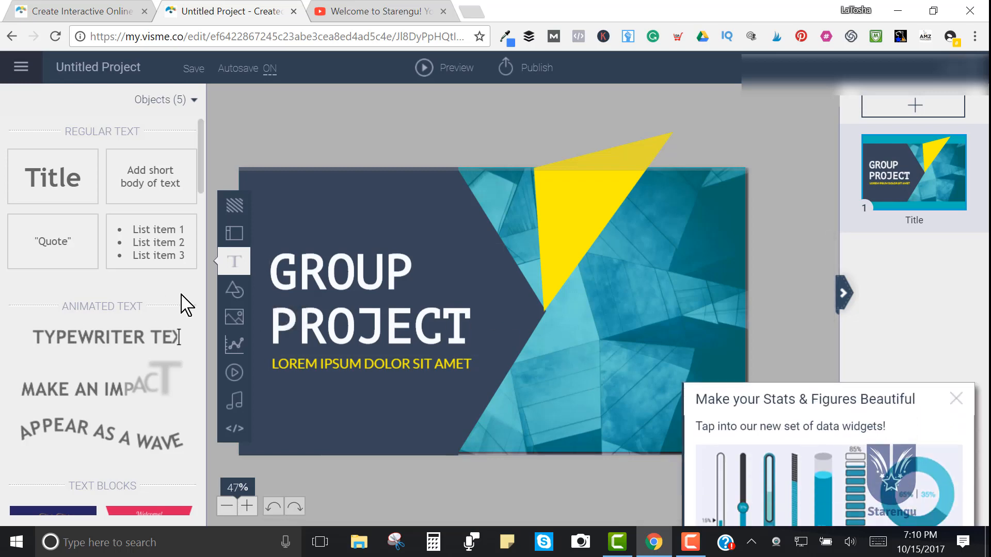
left_click(958, 330)
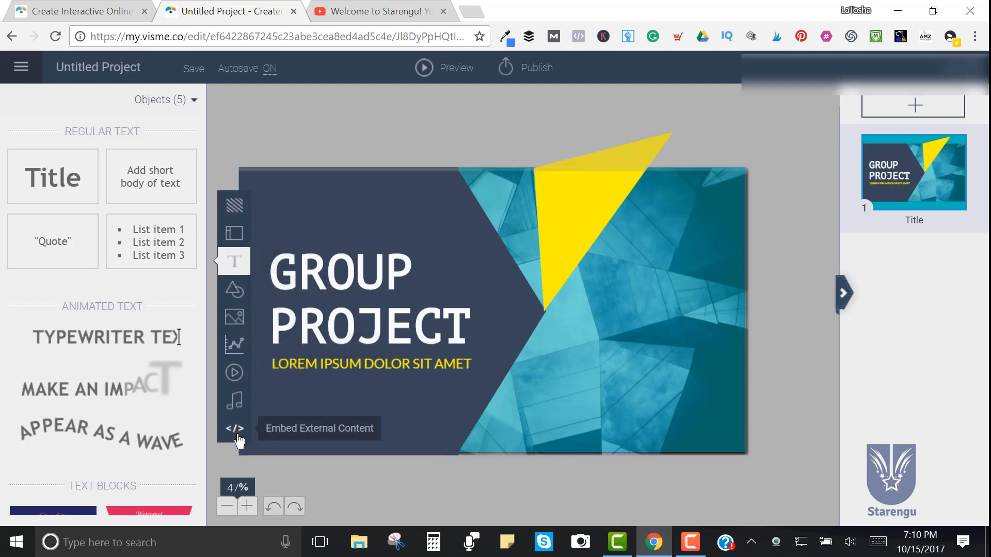
Step: Replace the GROUP PROJECT title with STARENGU and color it white
double_click(302, 281)
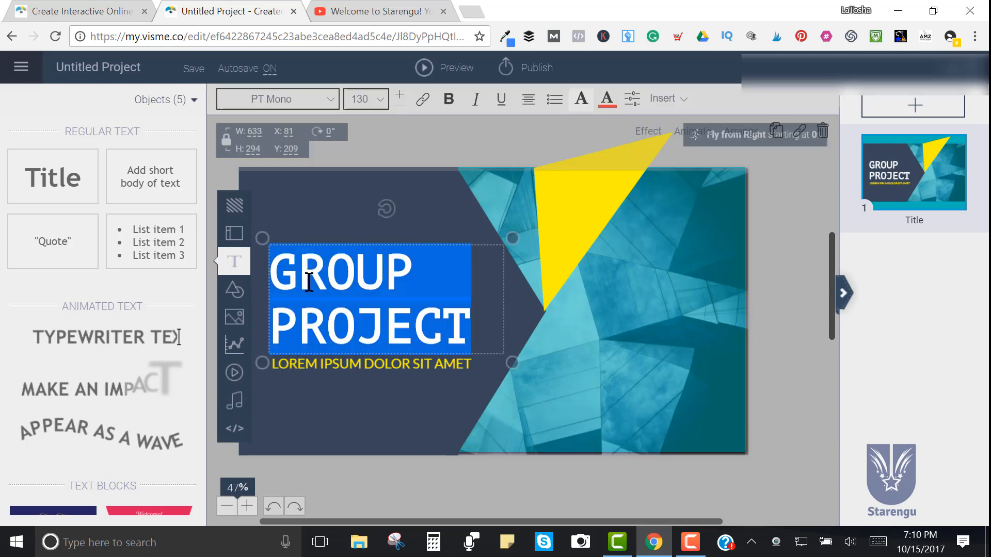
left_click(475, 329)
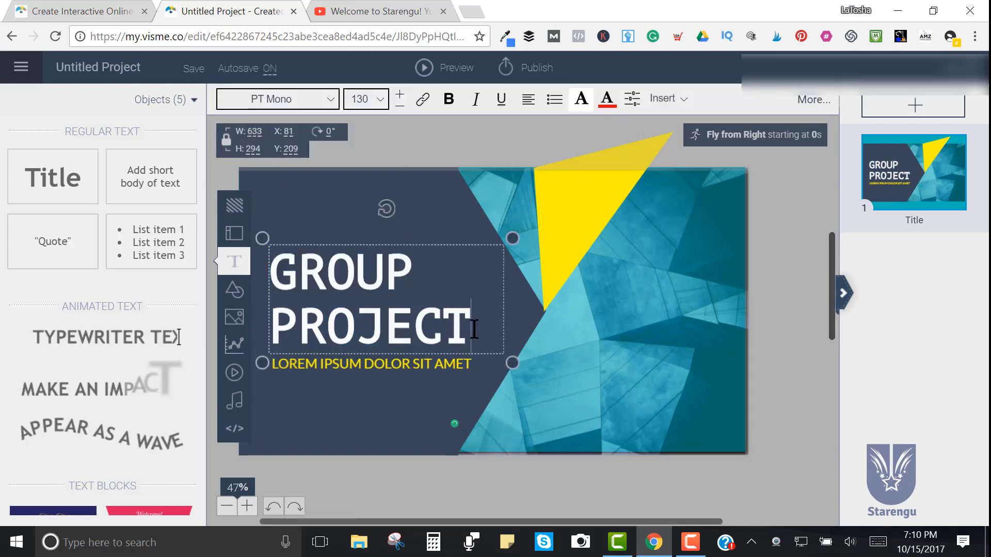
left_click_drag(469, 328, 265, 281)
left_click(278, 285)
left_click_drag(474, 330, 277, 271)
type("STARENGU")
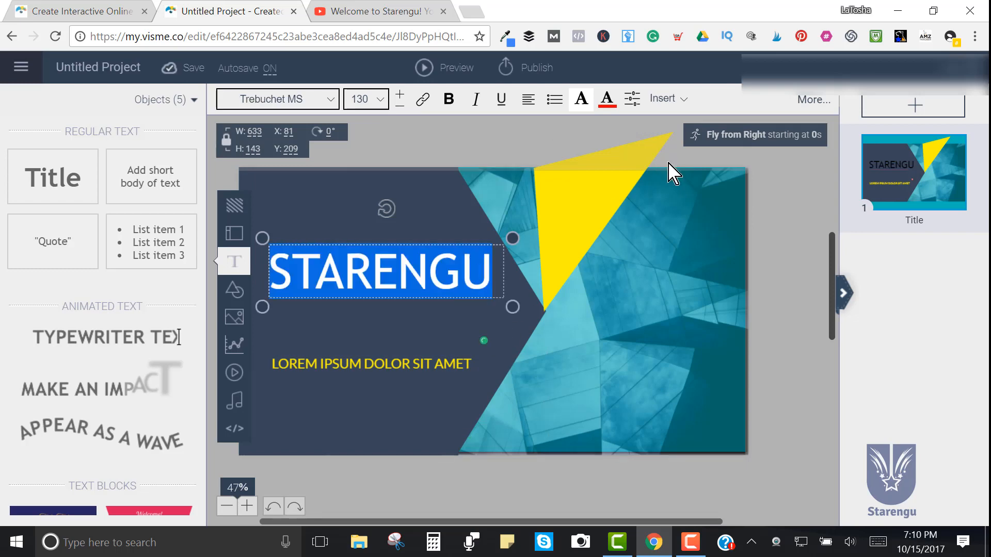
left_click(615, 107)
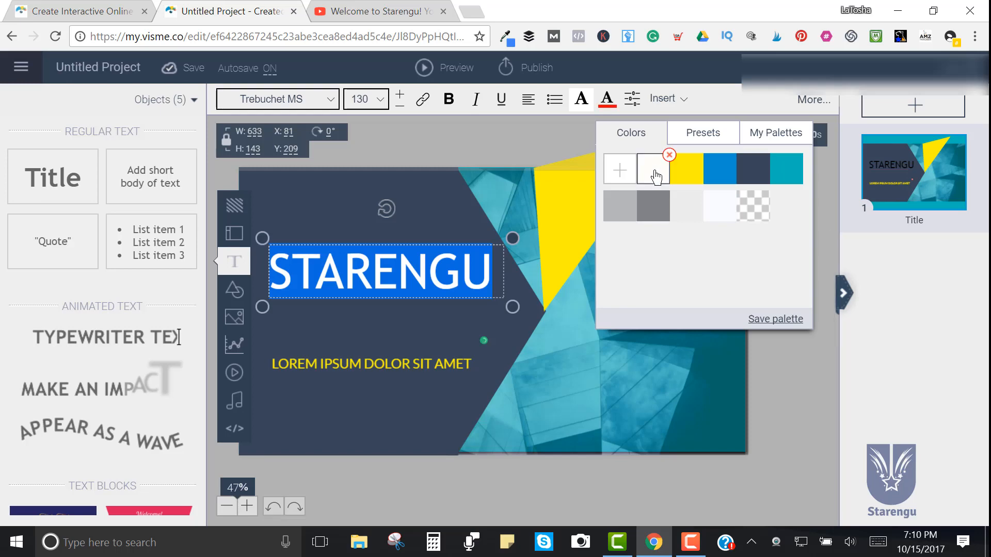
left_click(491, 331)
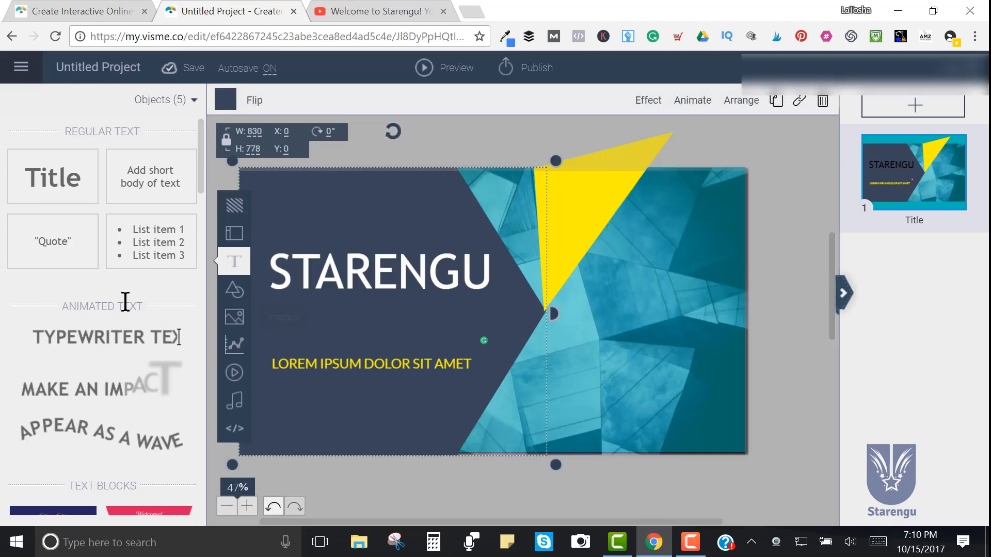
Step: Add a wave-animated text below the STARENGU title reading "This is a test"
scroll(126, 301, "down", 1)
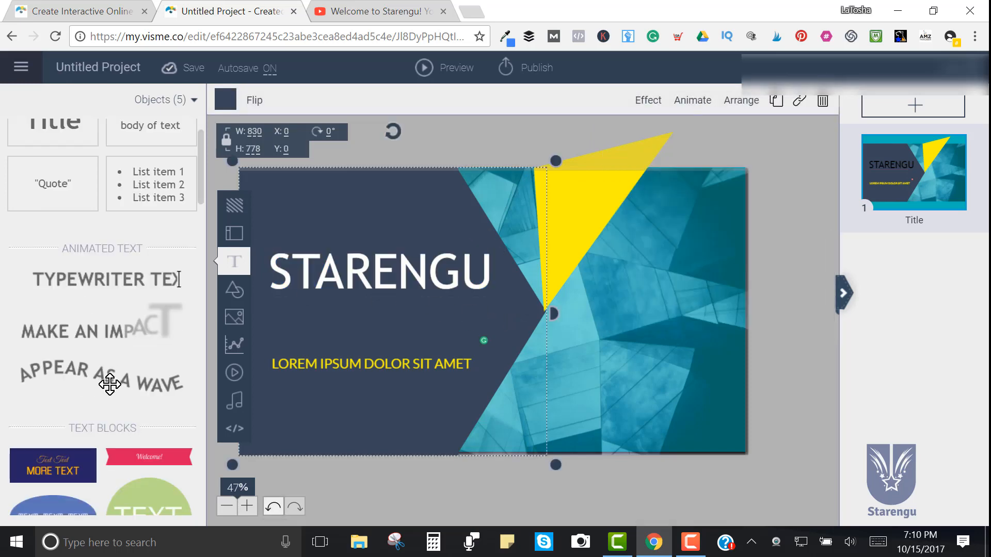
left_click_drag(98, 375, 453, 340)
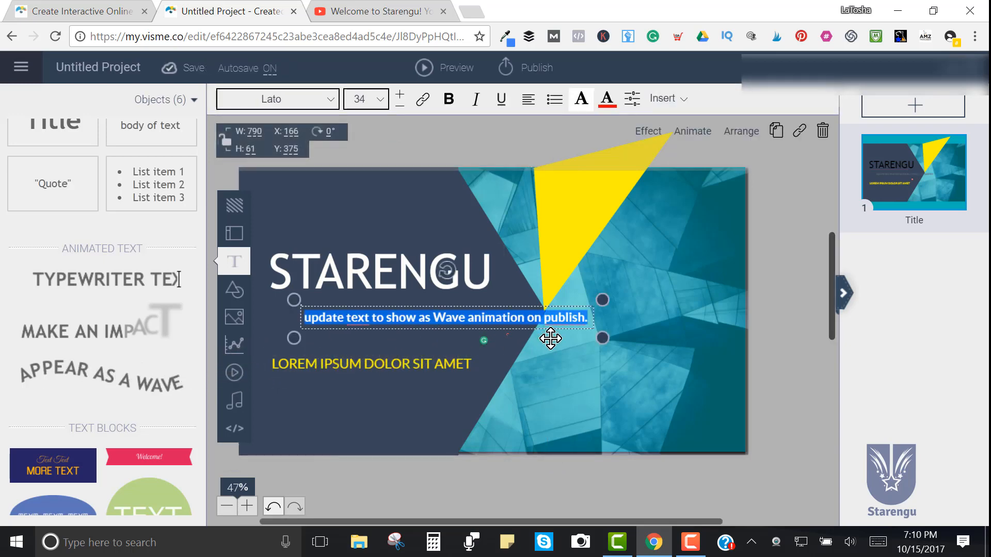
type("This is a test")
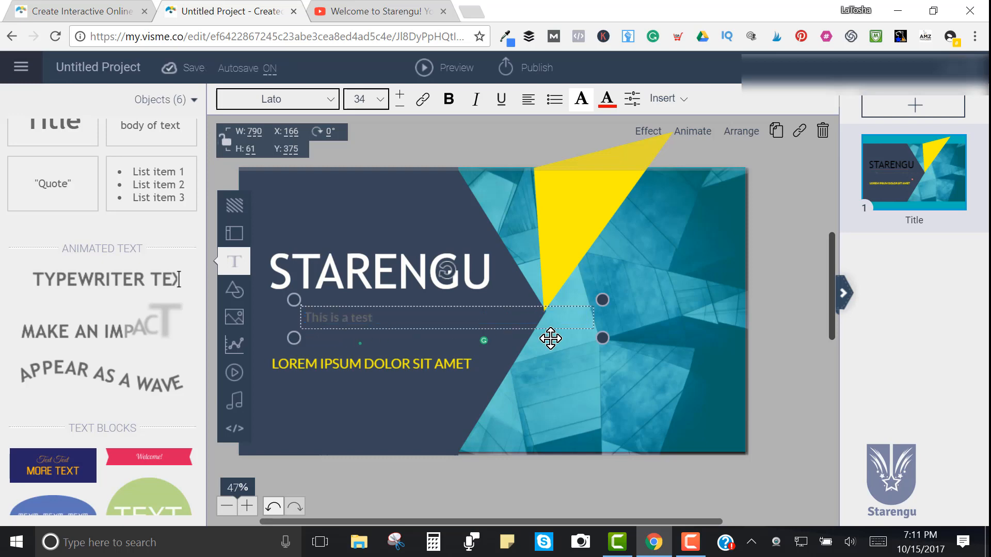
Step: Try to set the color of the "This is a test" text to white
left_click(382, 315)
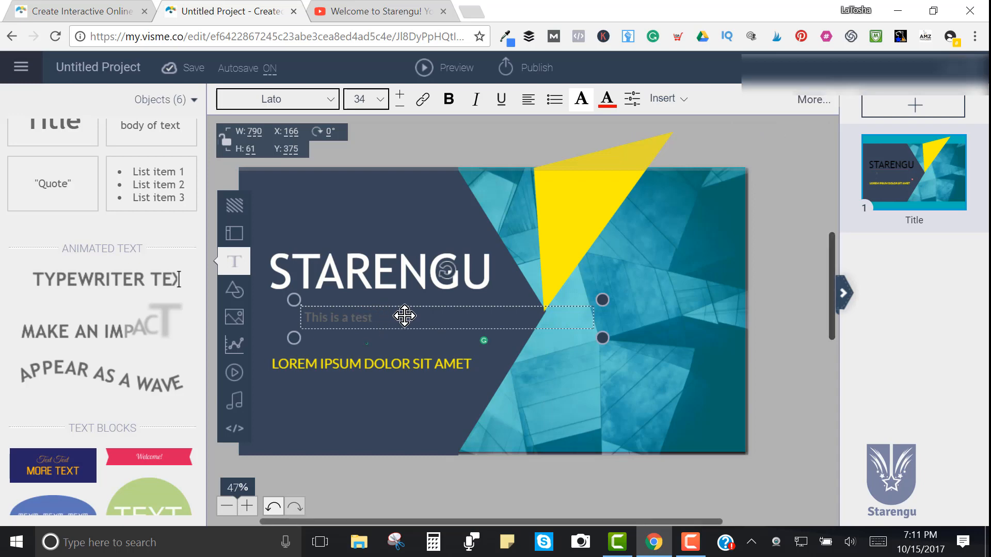
left_click(607, 101)
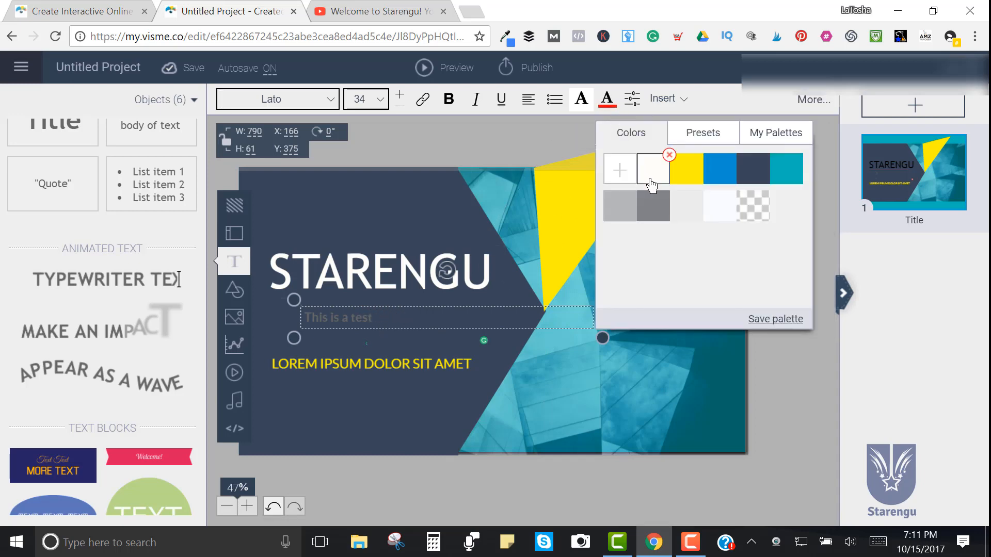
left_click(658, 160)
left_click(390, 402)
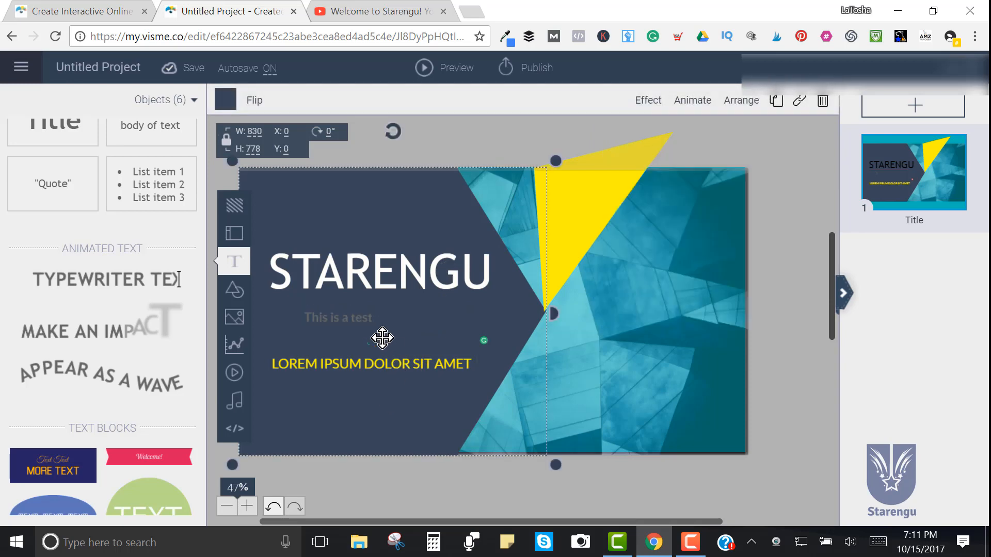
Step: Add the Team members slide from the theme's slide layouts and delete its meeting room photo
left_click(351, 324)
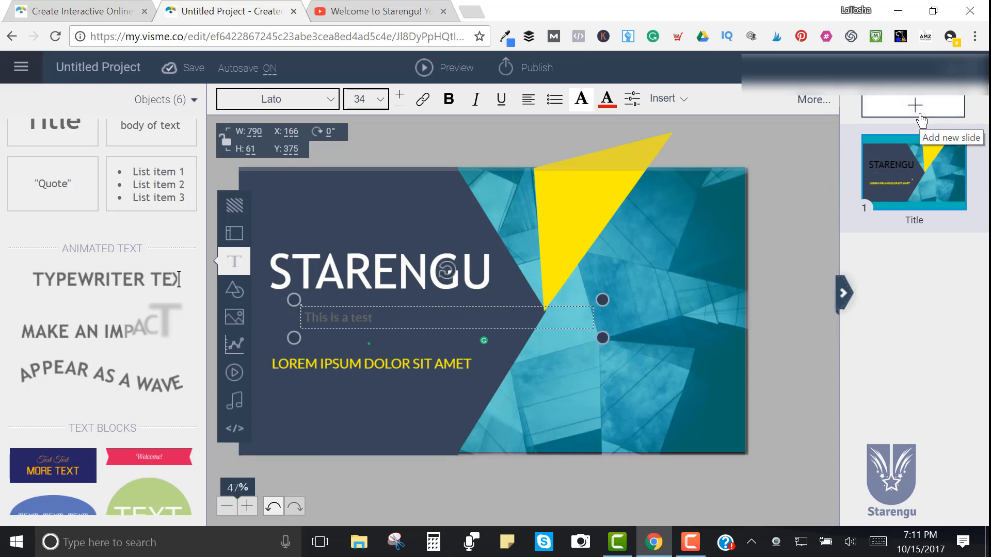
scroll(572, 294, "down", 1)
scroll(652, 261, "up", 2)
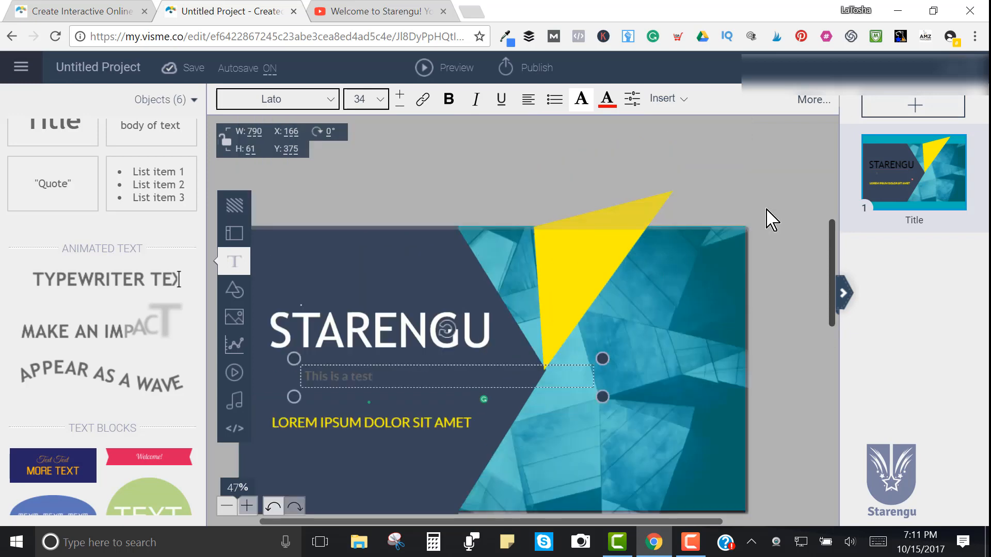
scroll(766, 219, "down", 1)
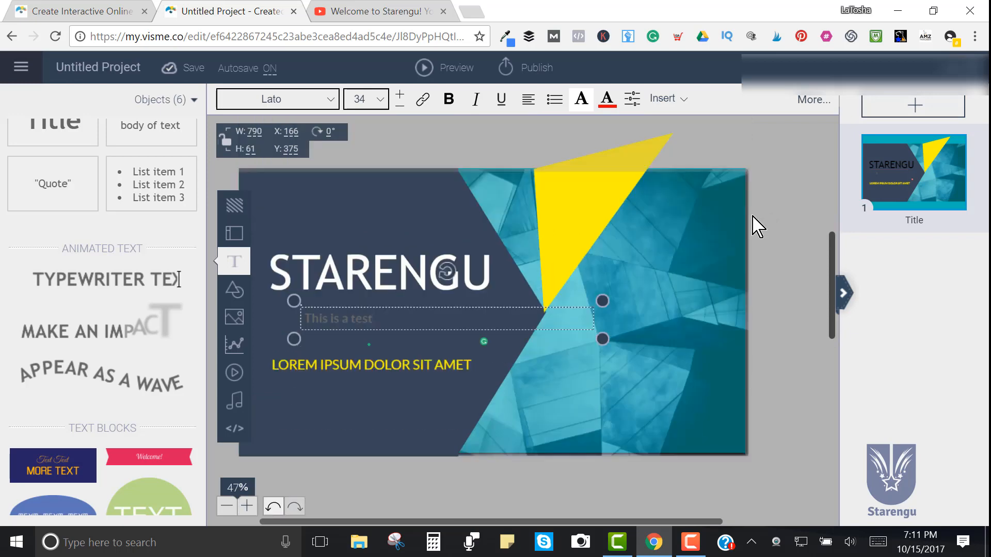
left_click(915, 107)
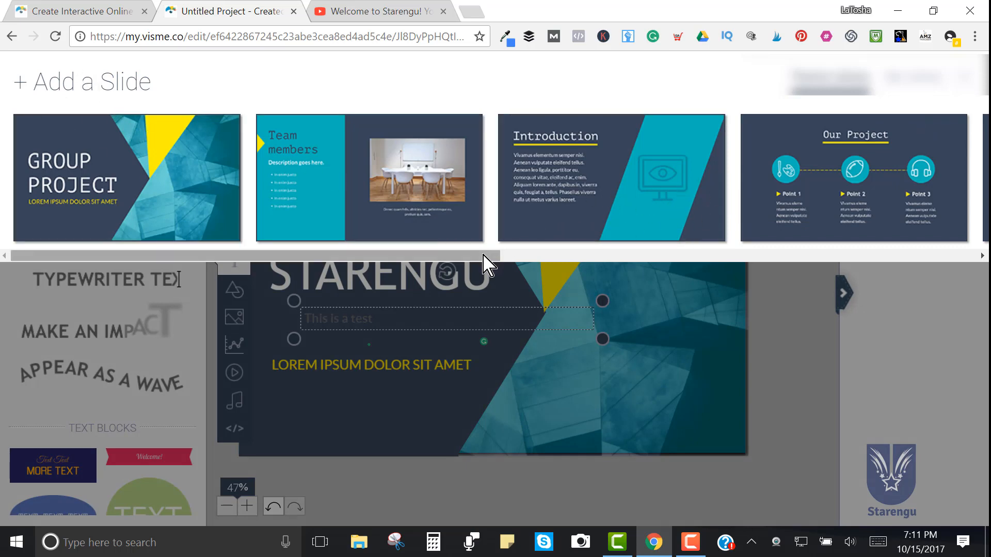
left_click_drag(486, 254, 419, 261)
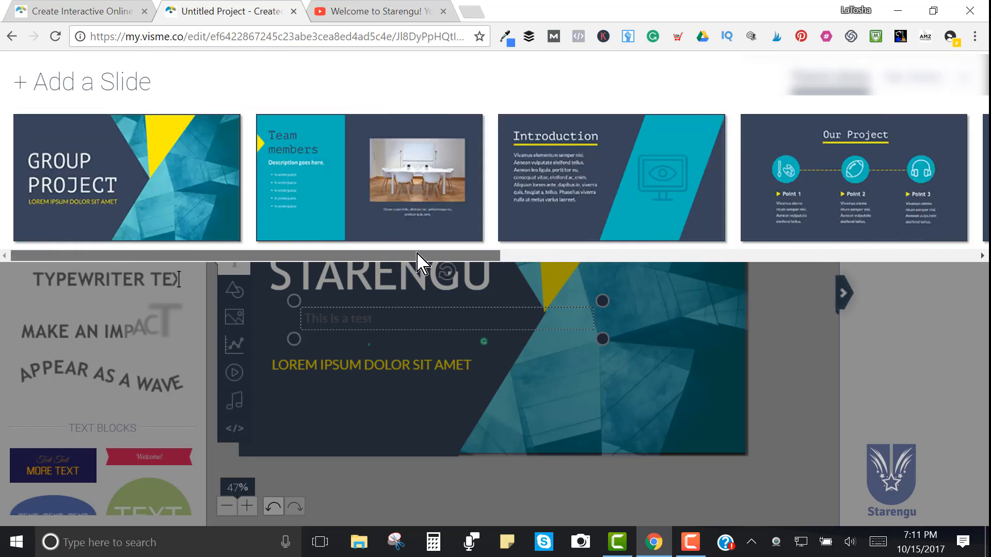
left_click(417, 197)
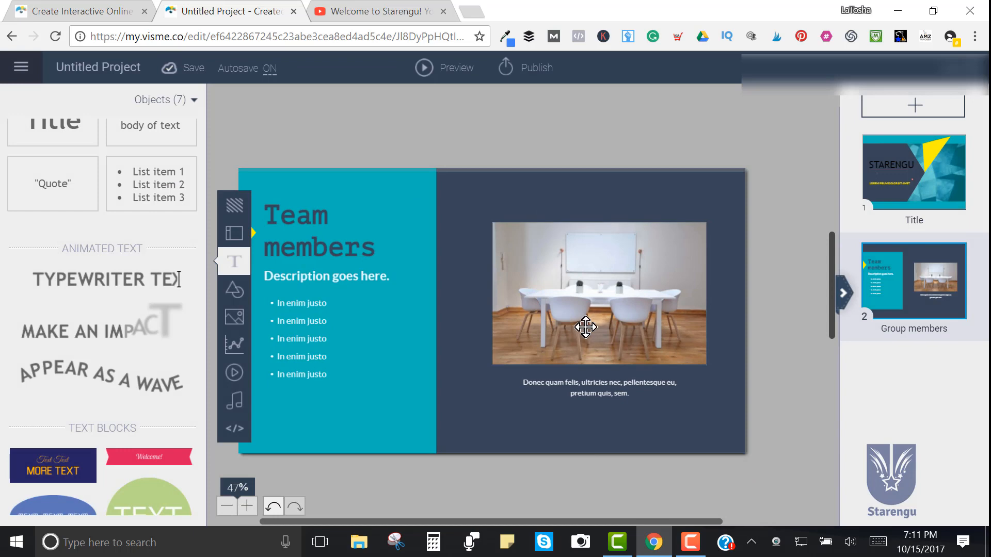
left_click(581, 328)
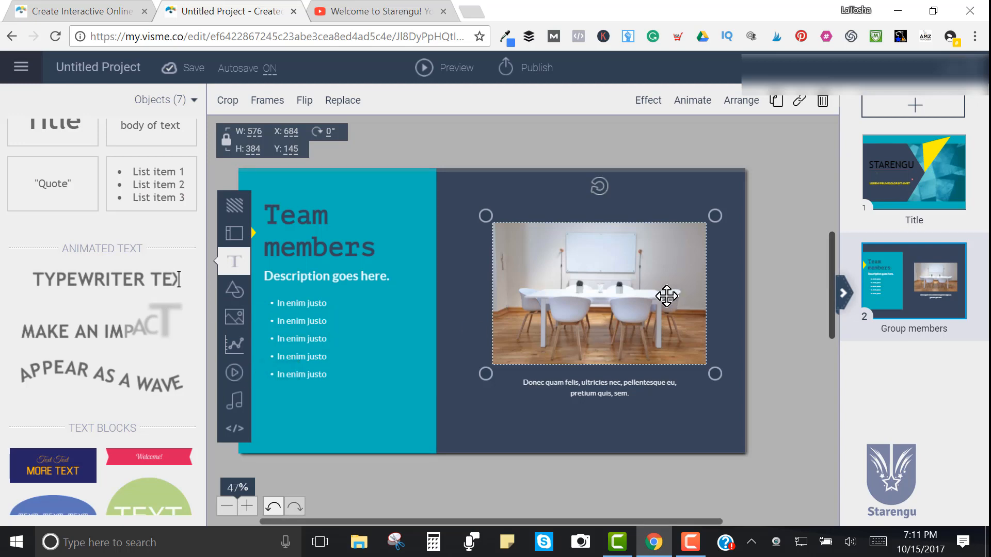
key("Delete")
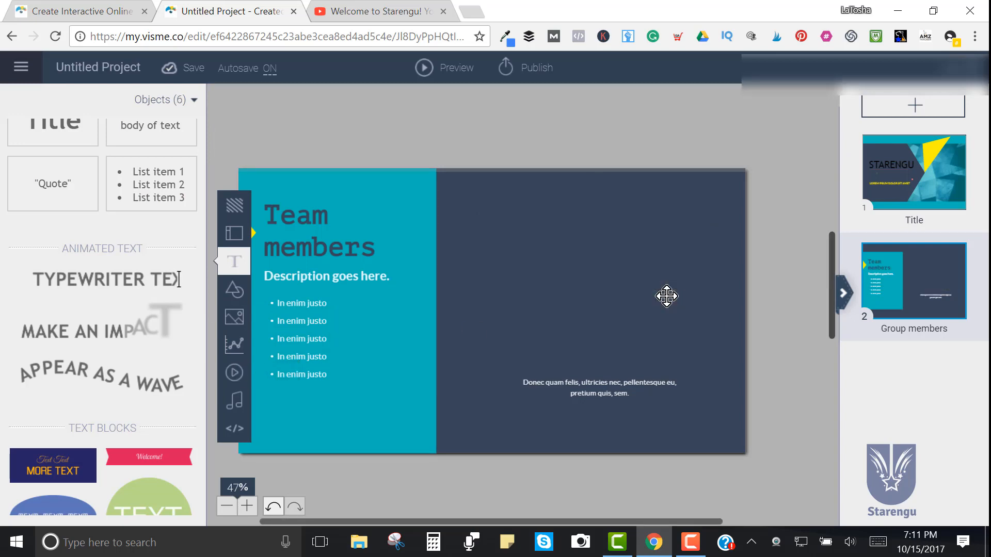
Step: Insert the "Welcome to Starengu!" YouTube video into the Team members slide, using the link copied from its open YouTube page
left_click(234, 373)
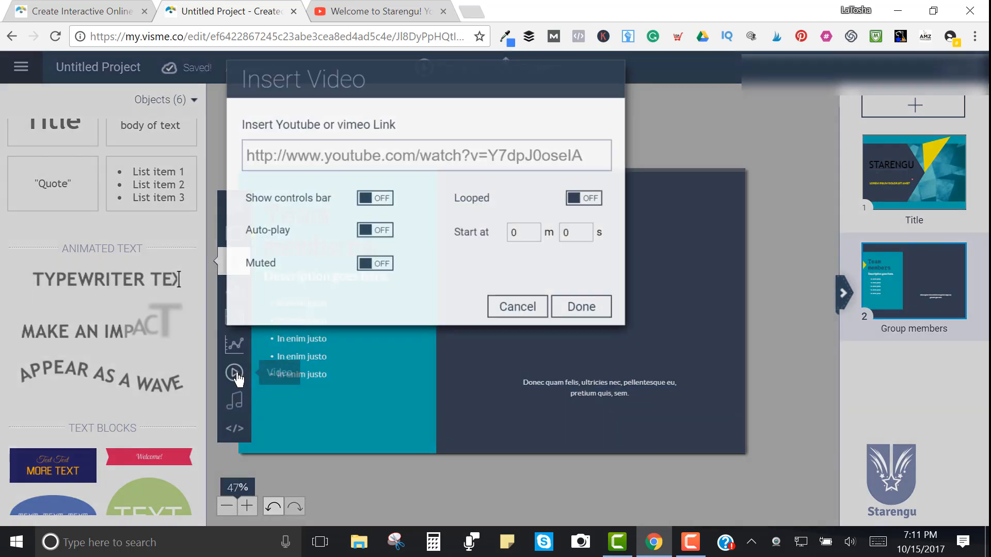
left_click(364, 11)
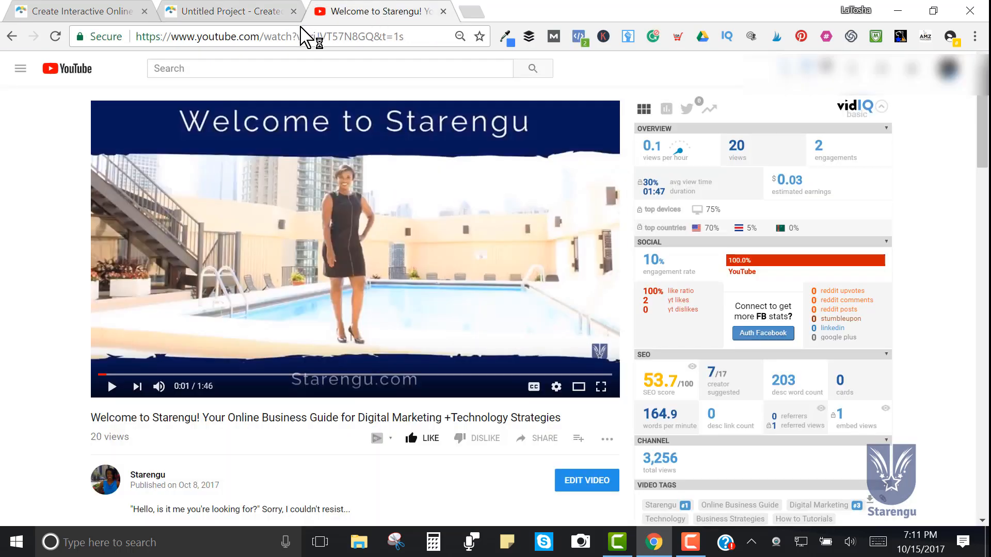
left_click(299, 37)
right_click(297, 34)
left_click(330, 89)
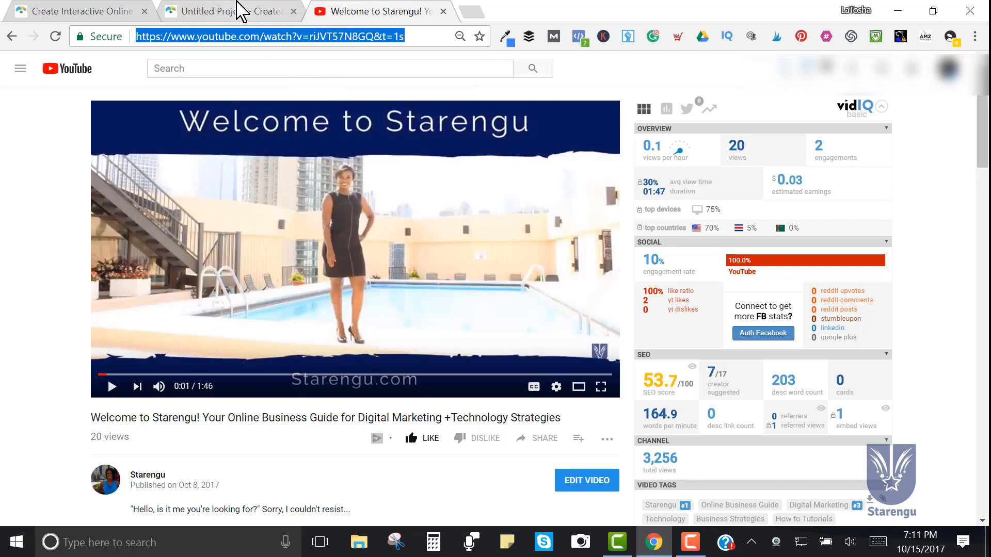
left_click(237, 10)
left_click(372, 153)
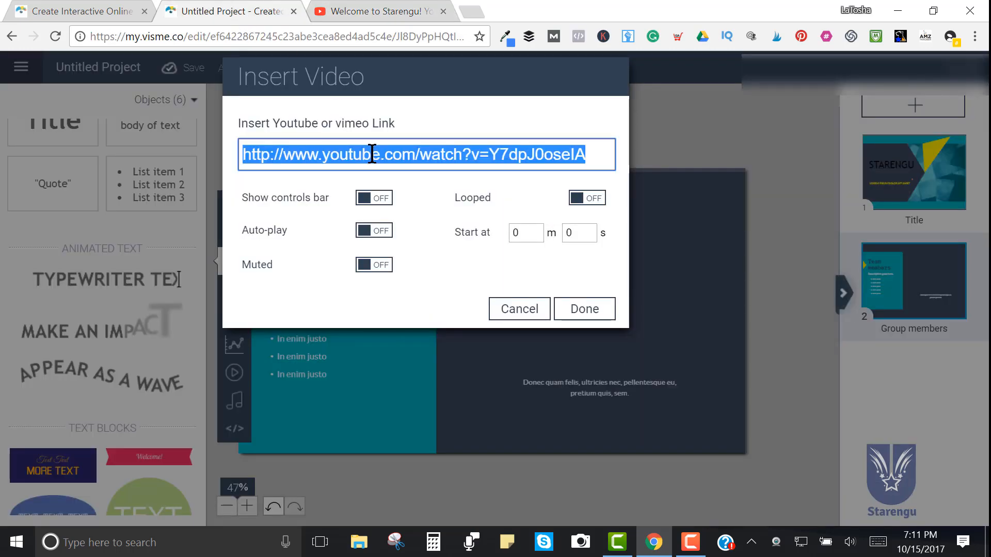
key("ctrl+v")
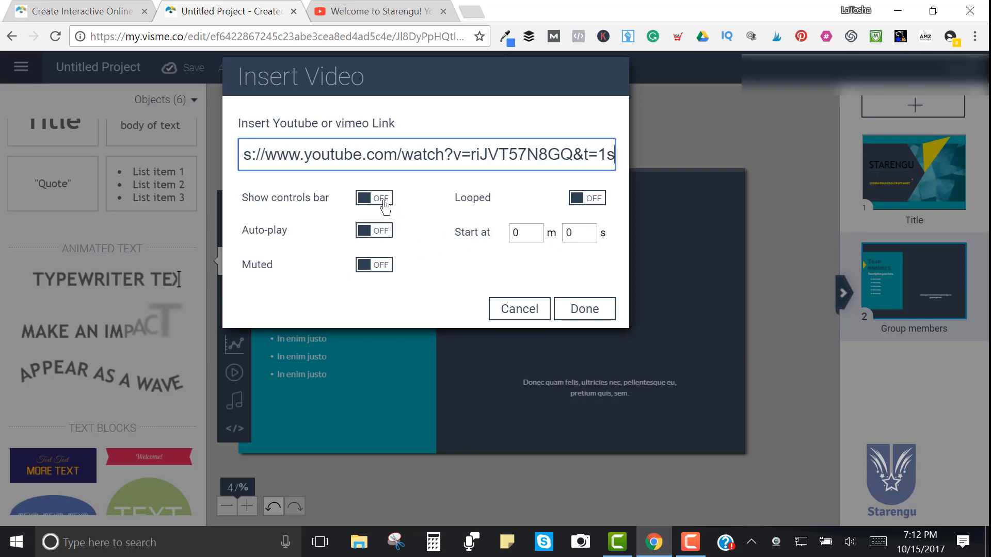
left_click(585, 310)
Step: Move the video onto the slide's dark area above the caption text and enlarge it to about 618 by 371
left_click_drag(516, 302, 614, 302)
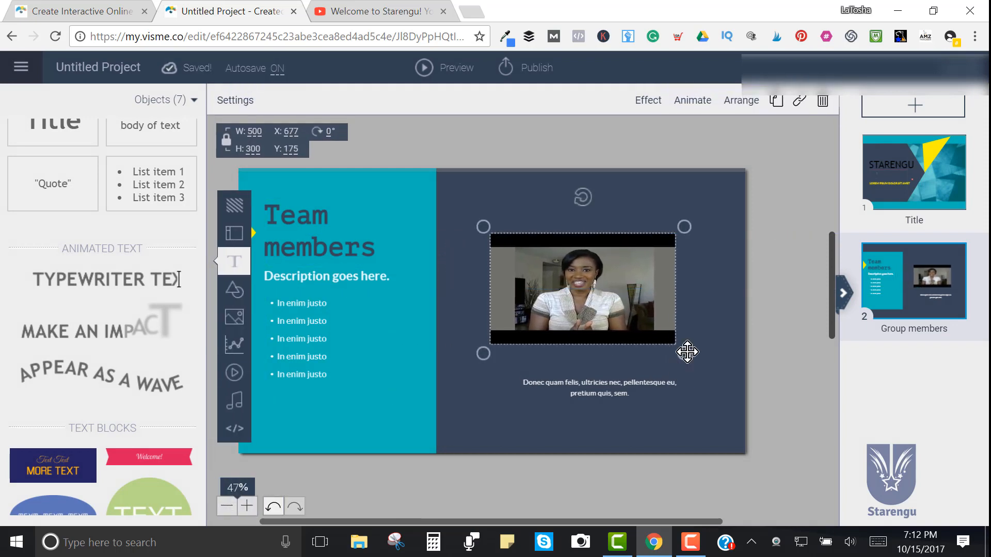
left_click_drag(686, 352, 728, 400)
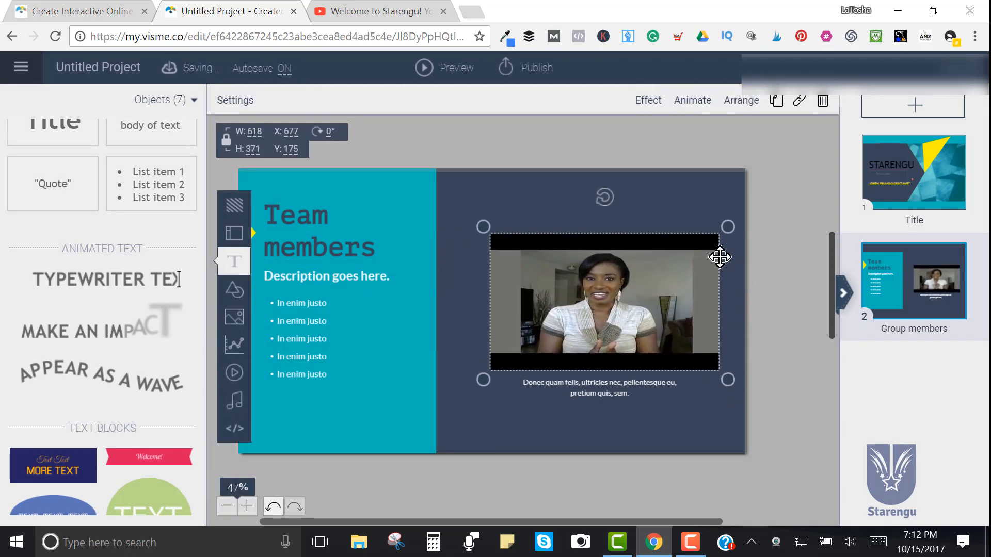
Step: Open the inserted video's link and playback settings
double_click(681, 268)
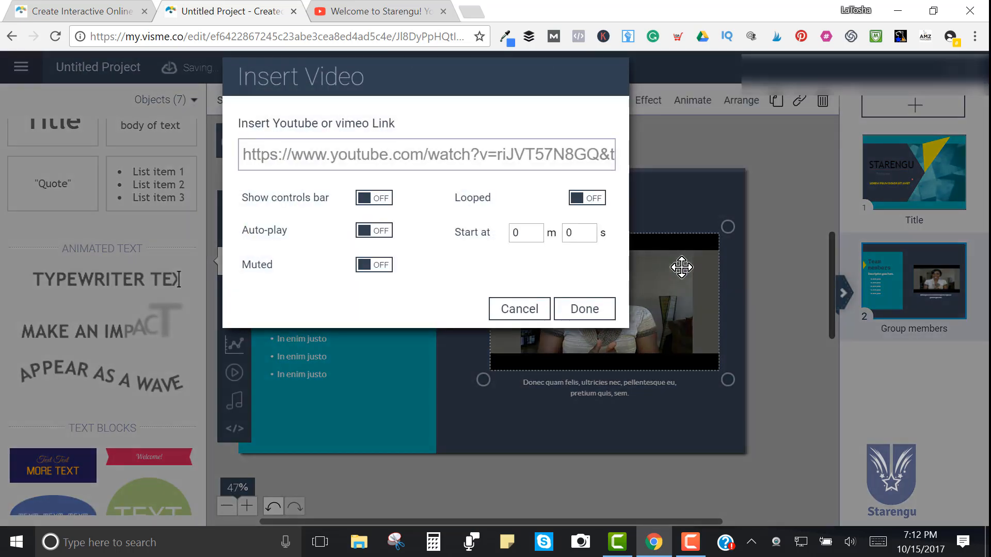